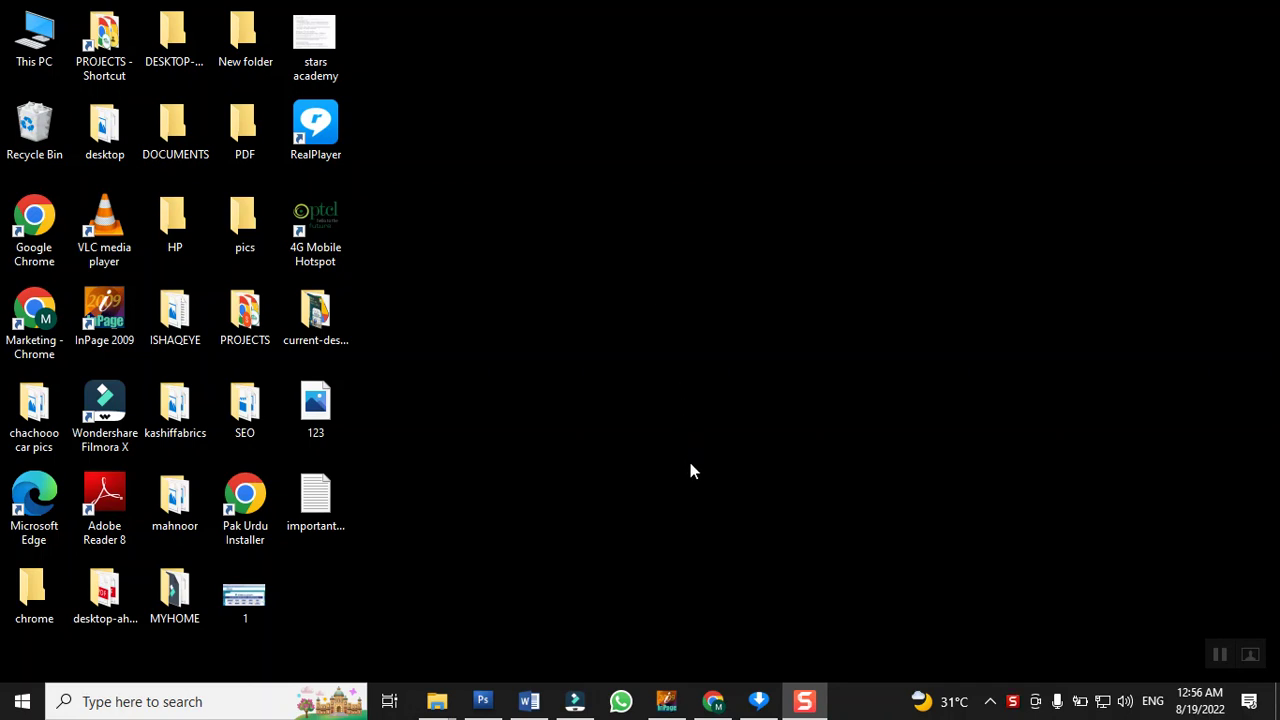
Switch to InPage and move the top heading's text box to about 78 mm horizontally and 17 mm vertically.
{"action": "left_click", "coordinate": [665, 703]}
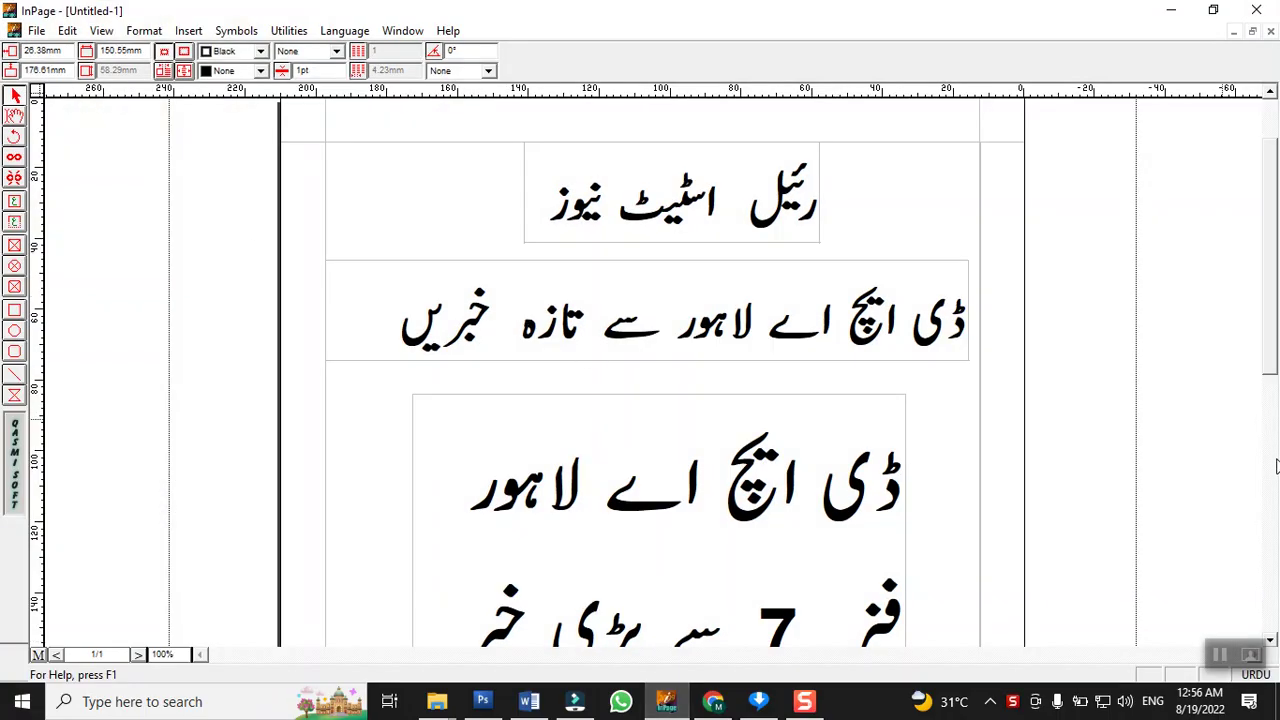
{"action": "left_click", "coordinate": [1275, 467]}
{"action": "left_click_drag", "start_coordinate": [1275, 467], "coordinate": [1273, 210]}
{"action": "left_click", "coordinate": [616, 264]}
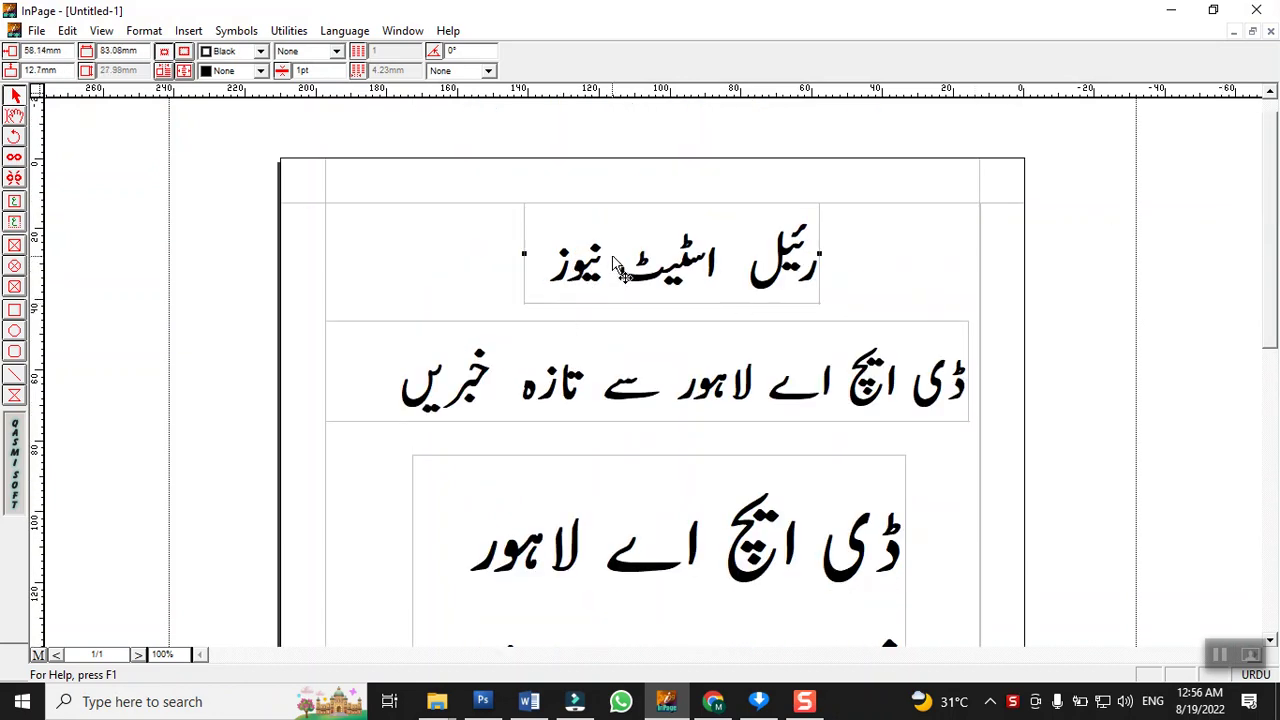
{"action": "left_click_drag", "start_coordinate": [591, 289], "coordinate": [561, 279]}
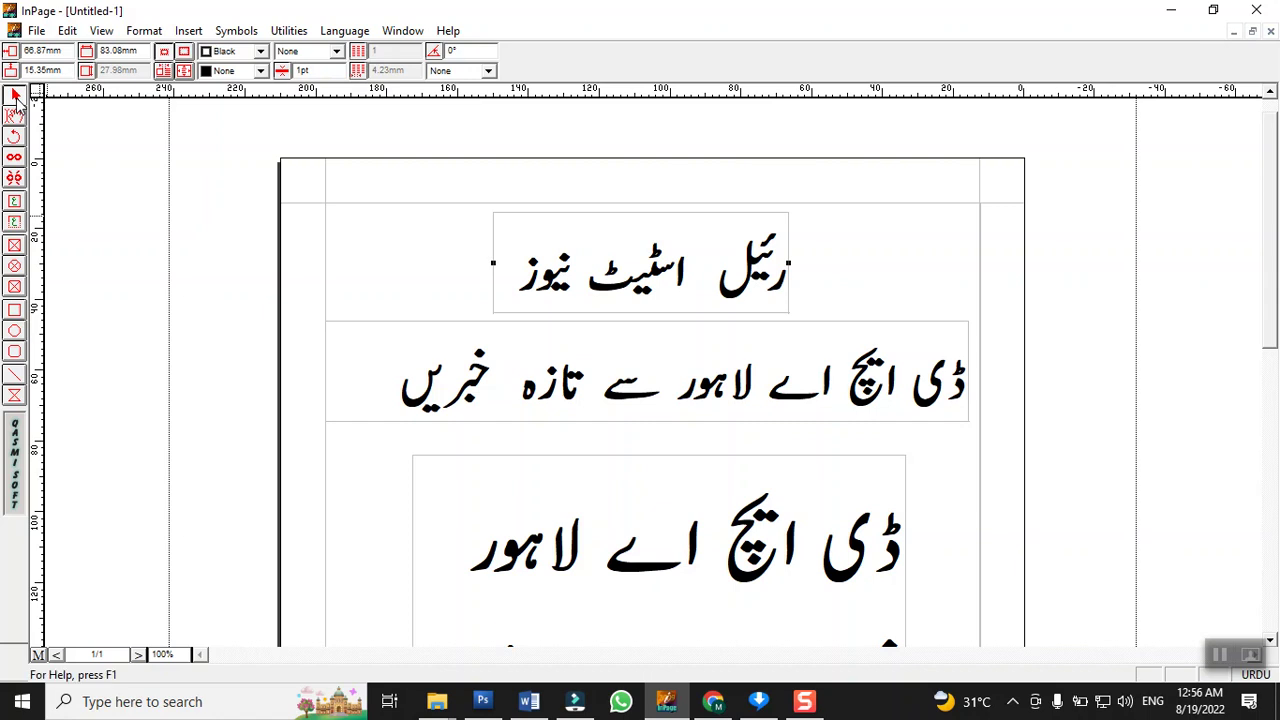
{"action": "left_click_drag", "start_coordinate": [586, 258], "coordinate": [618, 253]}
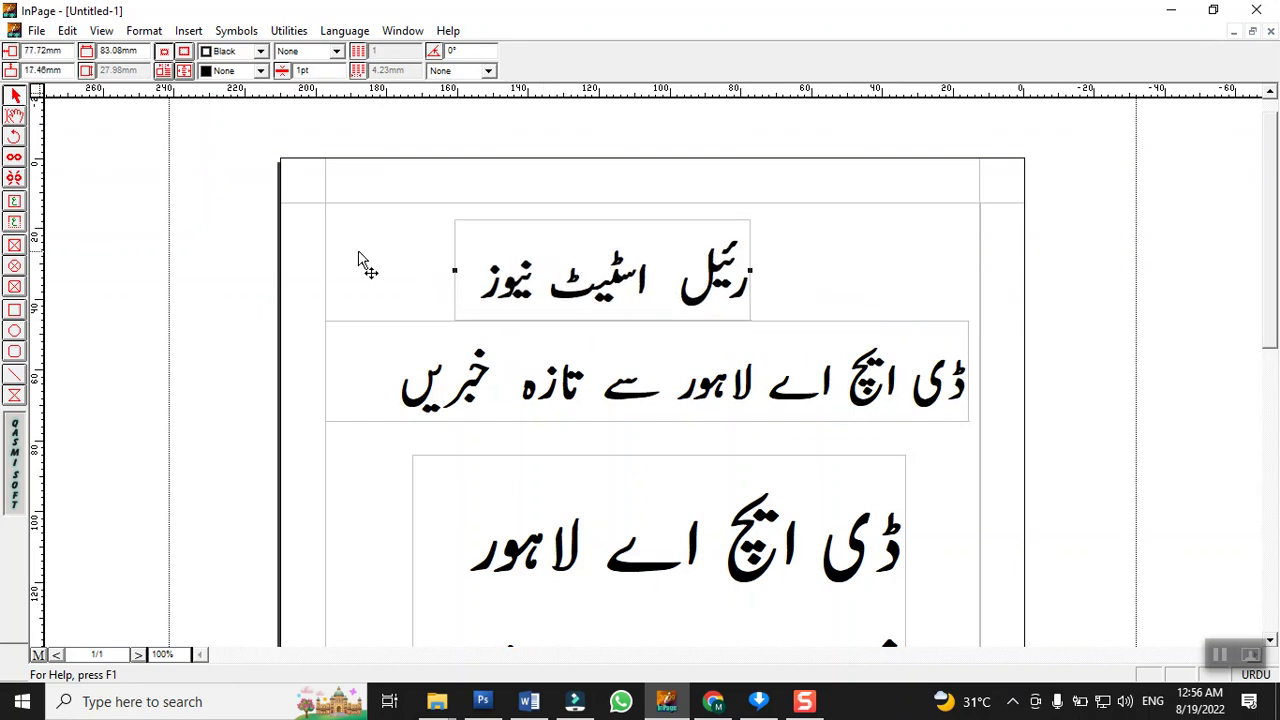
Select all the text of the top heading for editing.
{"action": "left_click", "coordinate": [16, 119]}
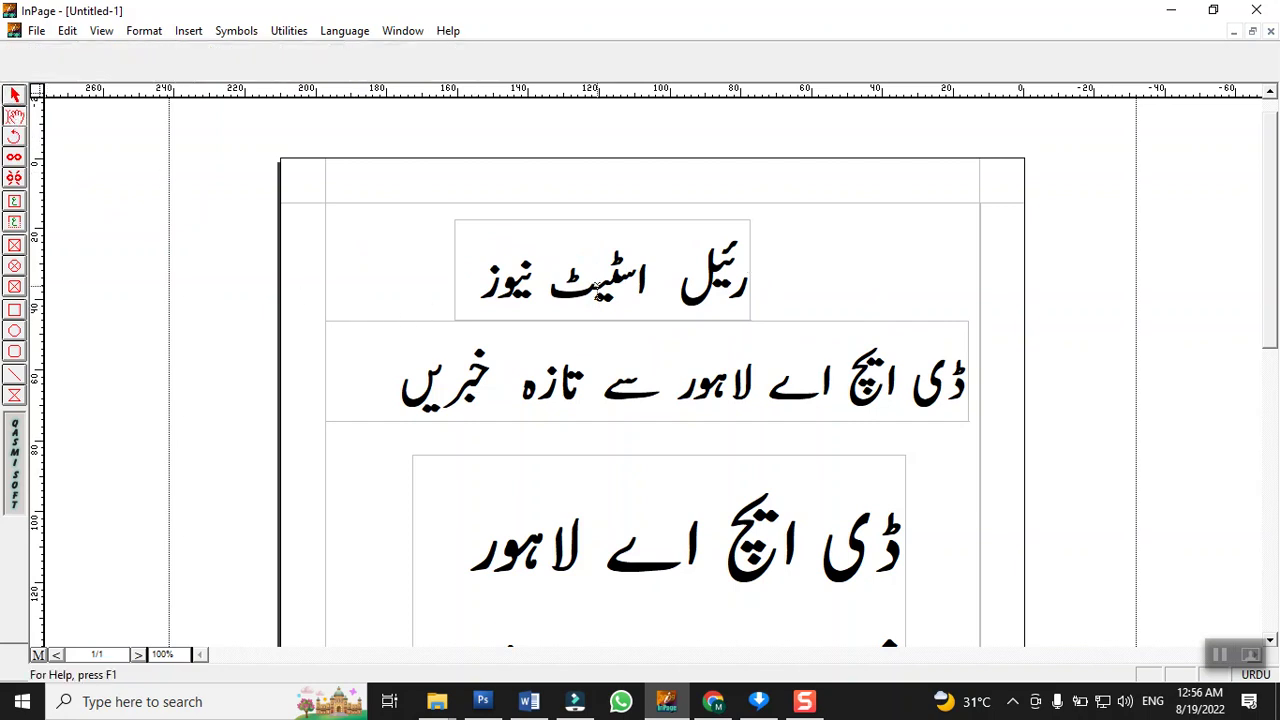
{"action": "left_click", "coordinate": [570, 276]}
{"action": "left_click", "coordinate": [490, 282]}
{"action": "left_click", "coordinate": [577, 282]}
{"action": "left_click", "coordinate": [638, 288]}
{"action": "left_click", "coordinate": [664, 292]}
{"action": "left_click", "coordinate": [723, 286]}
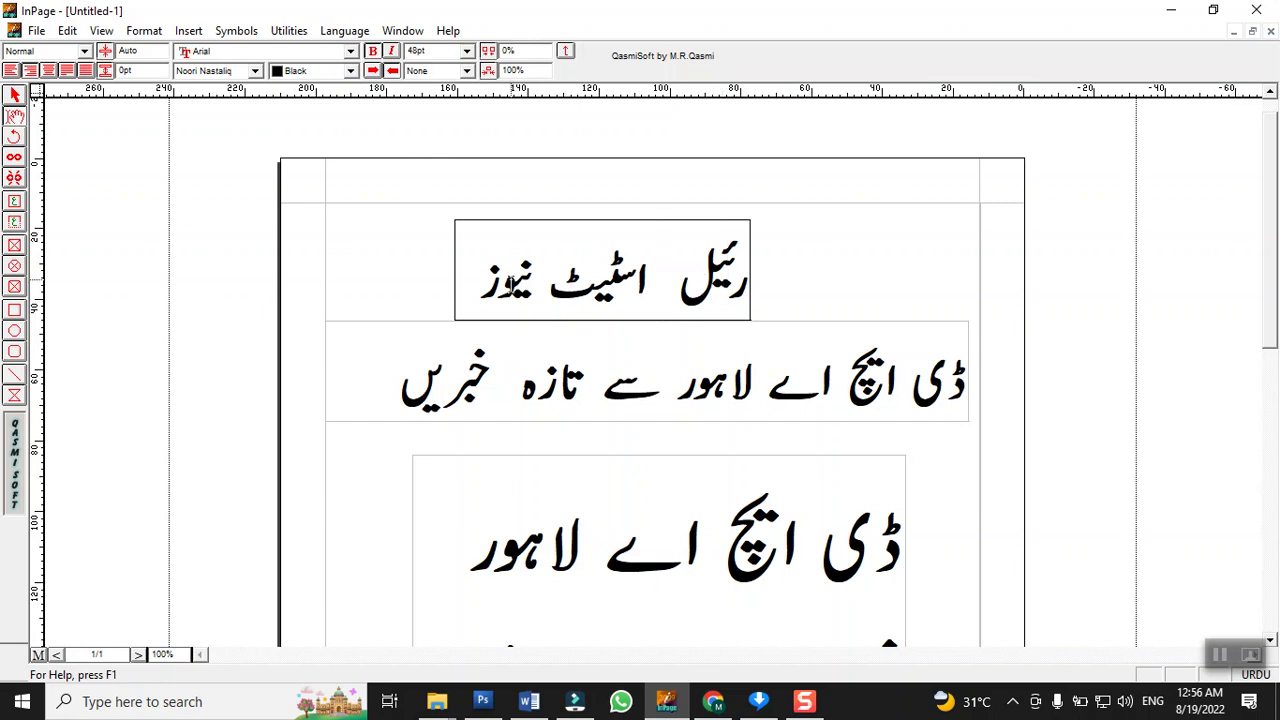
{"action": "left_click_drag", "start_coordinate": [484, 282], "coordinate": [783, 277]}
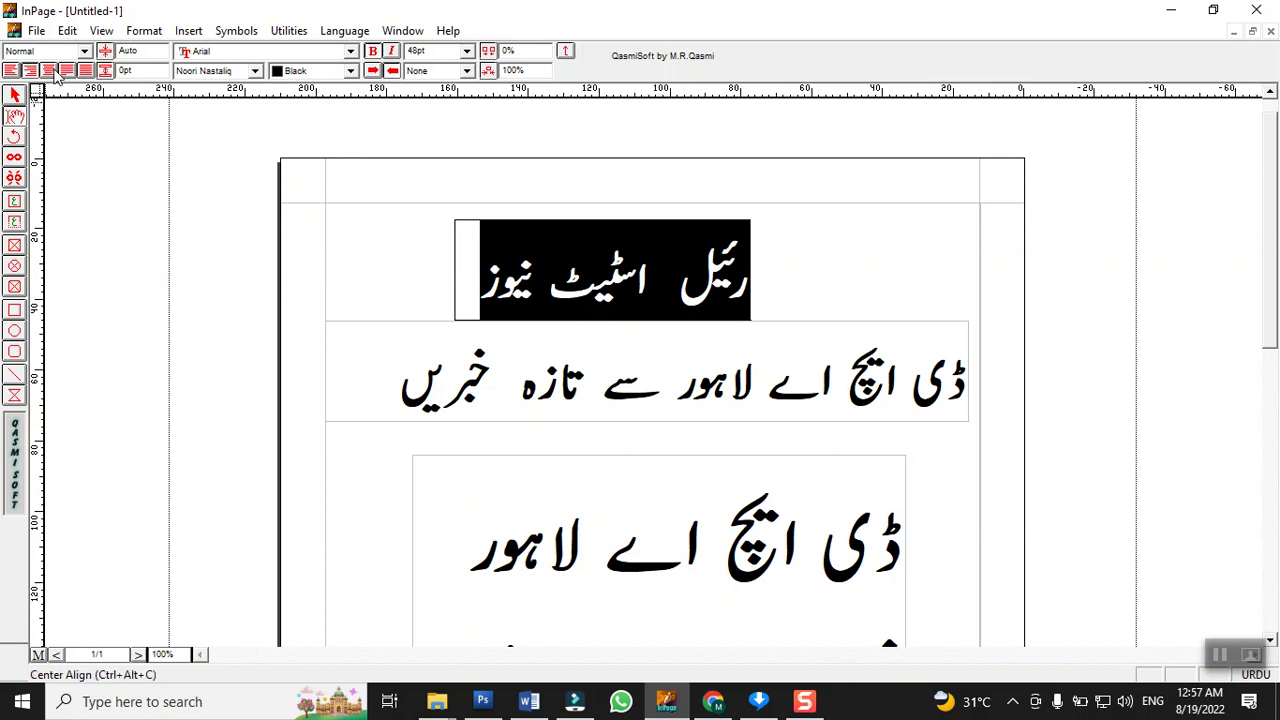
Examine the Phonetic keyboard layout in the keyboard preferences, keeping Phonetic as the keyboard.
{"action": "left_click", "coordinate": [98, 32]}
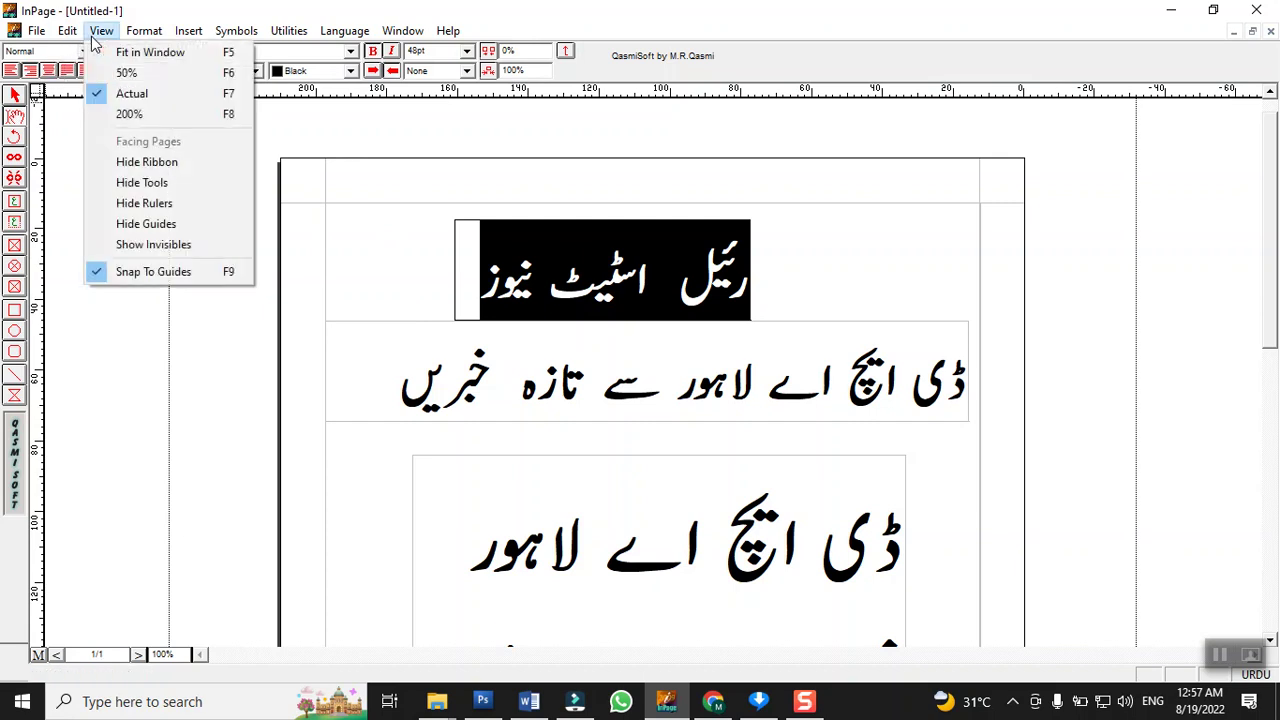
{"action": "mouse_move", "coordinate": [65, 33]}
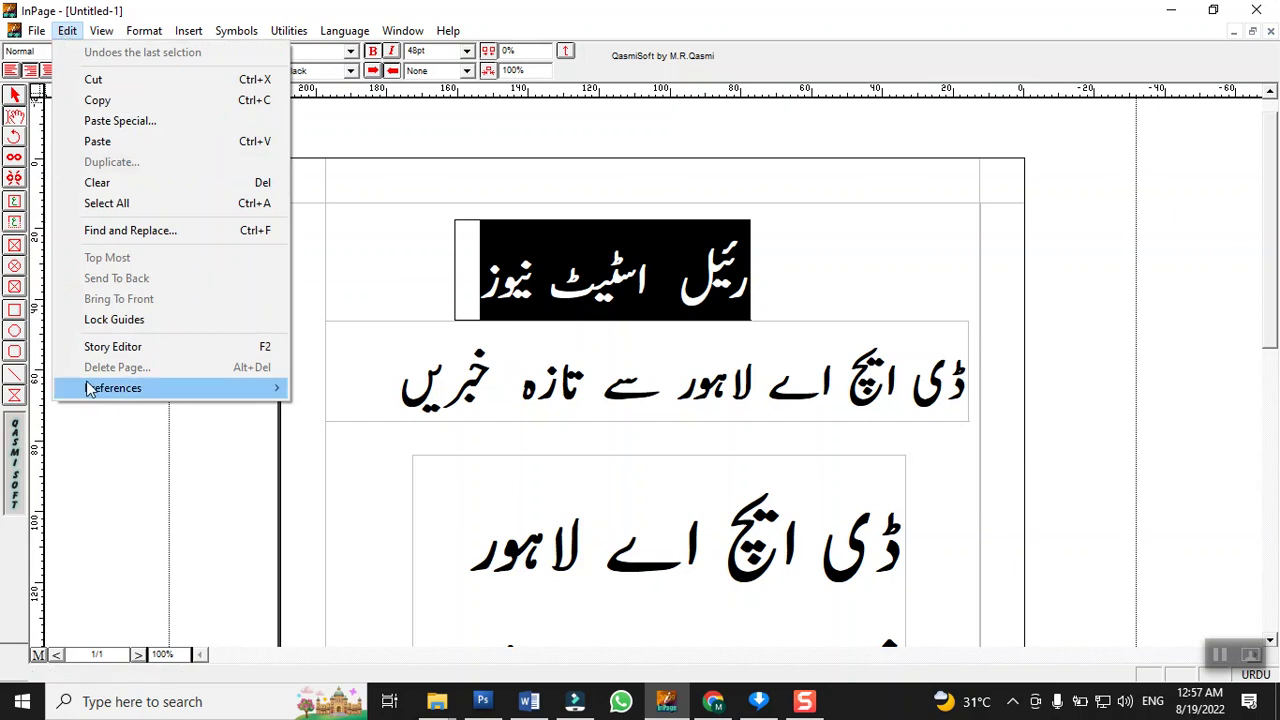
{"action": "mouse_move", "coordinate": [88, 388]}
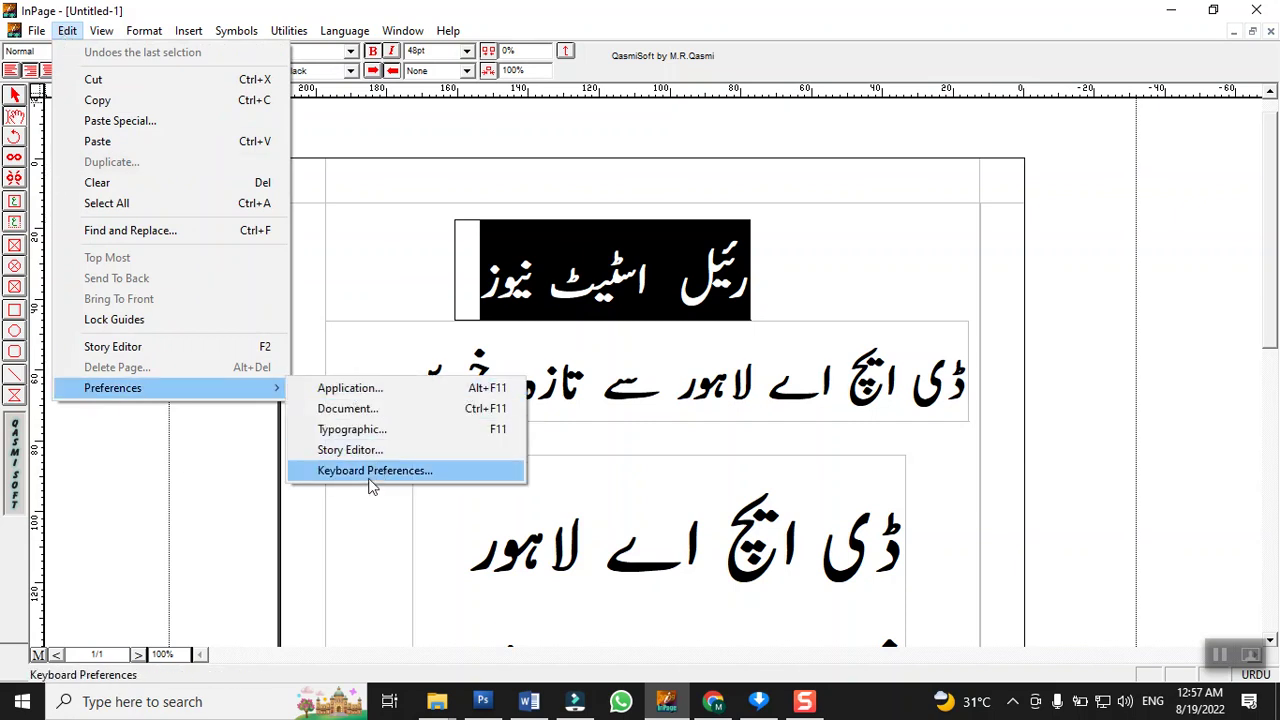
{"action": "left_click", "coordinate": [445, 480]}
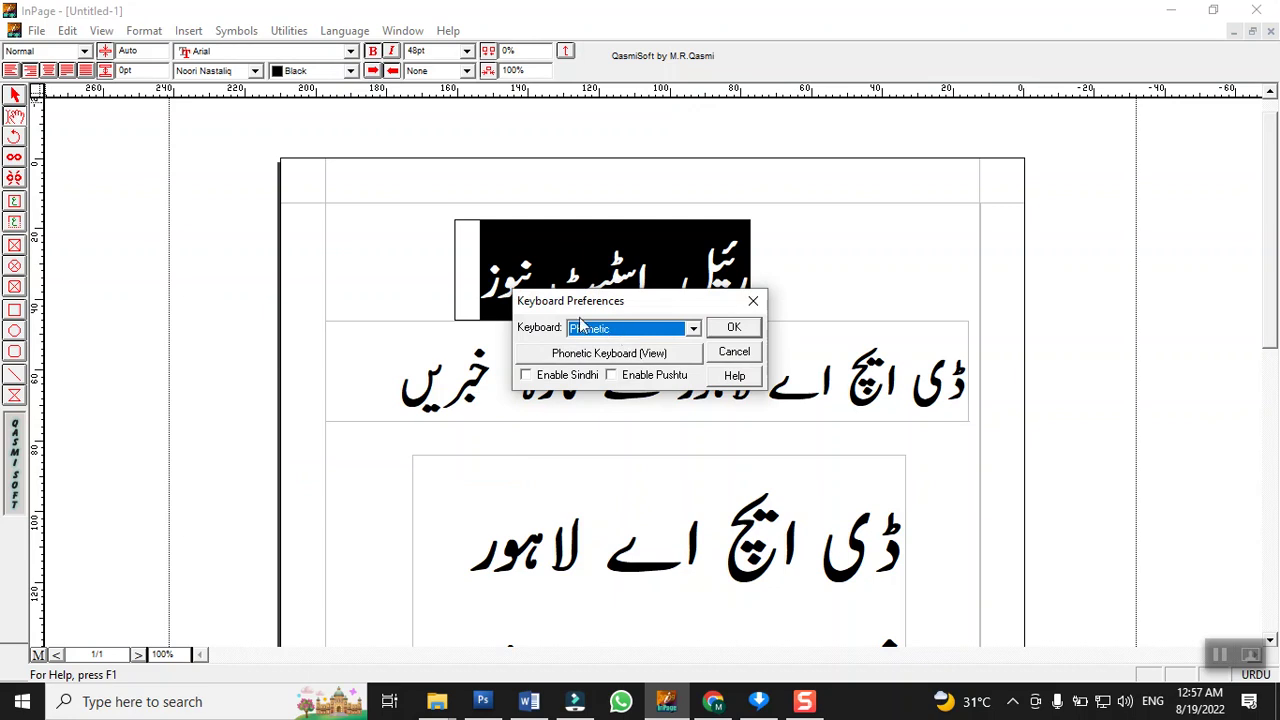
{"action": "left_click_drag", "start_coordinate": [592, 306], "coordinate": [594, 245]}
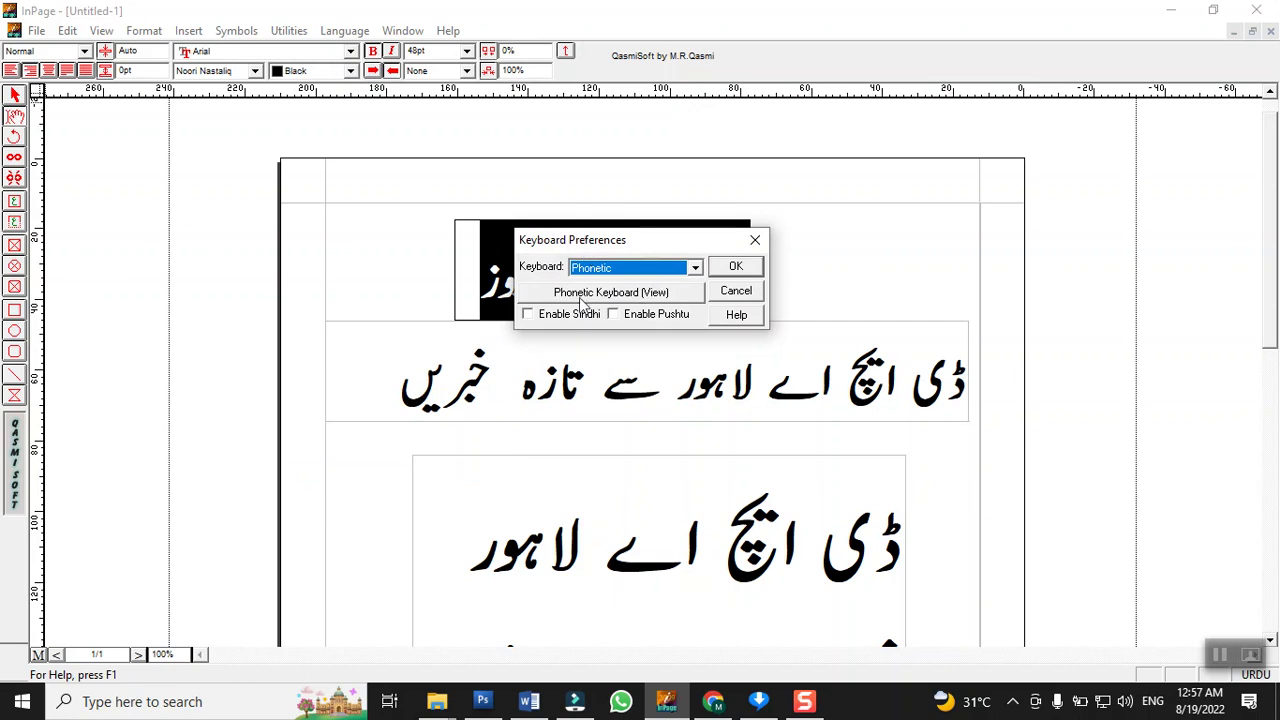
{"action": "left_click_drag", "start_coordinate": [580, 248], "coordinate": [577, 203]}
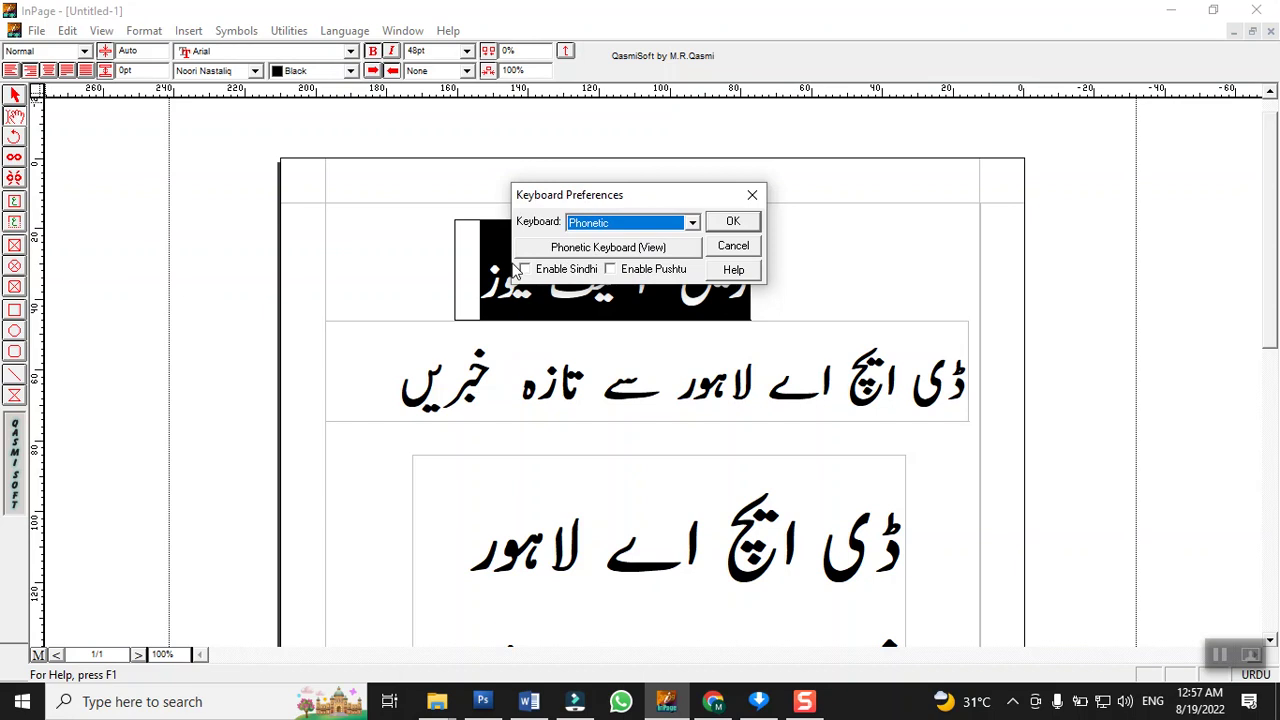
{"action": "left_click", "coordinate": [577, 248]}
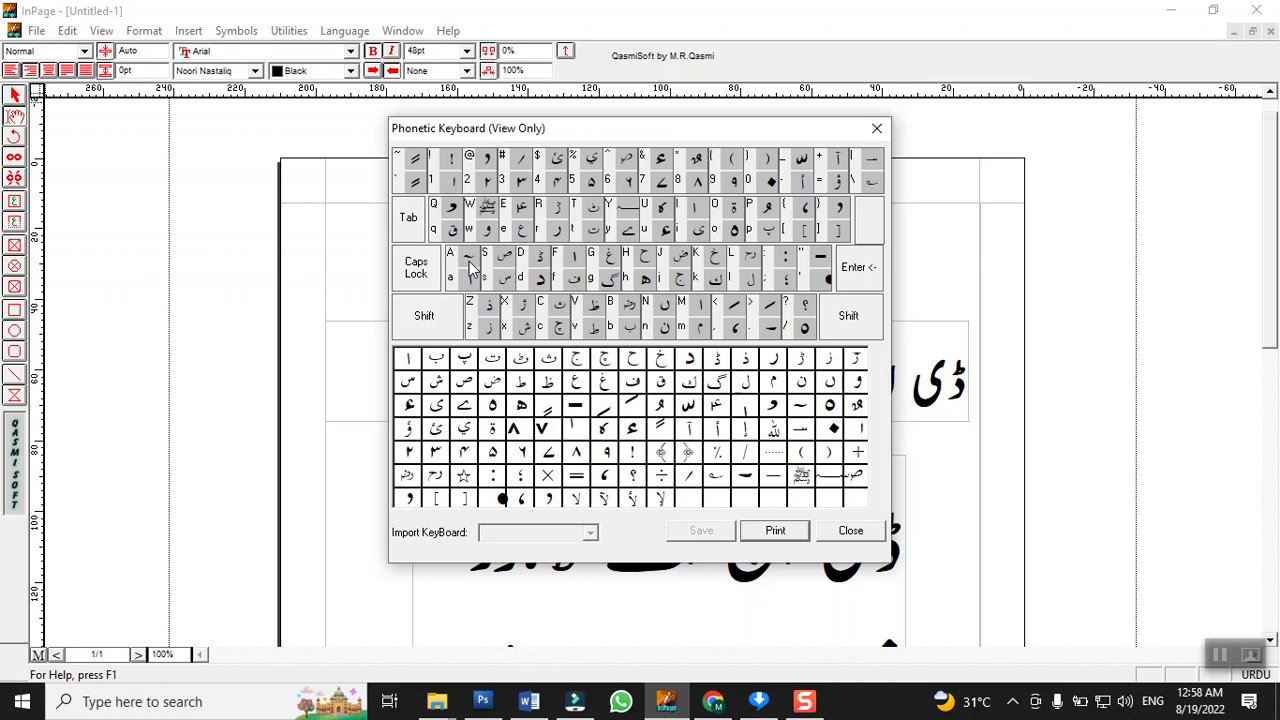
{"action": "left_click", "coordinate": [851, 531]}
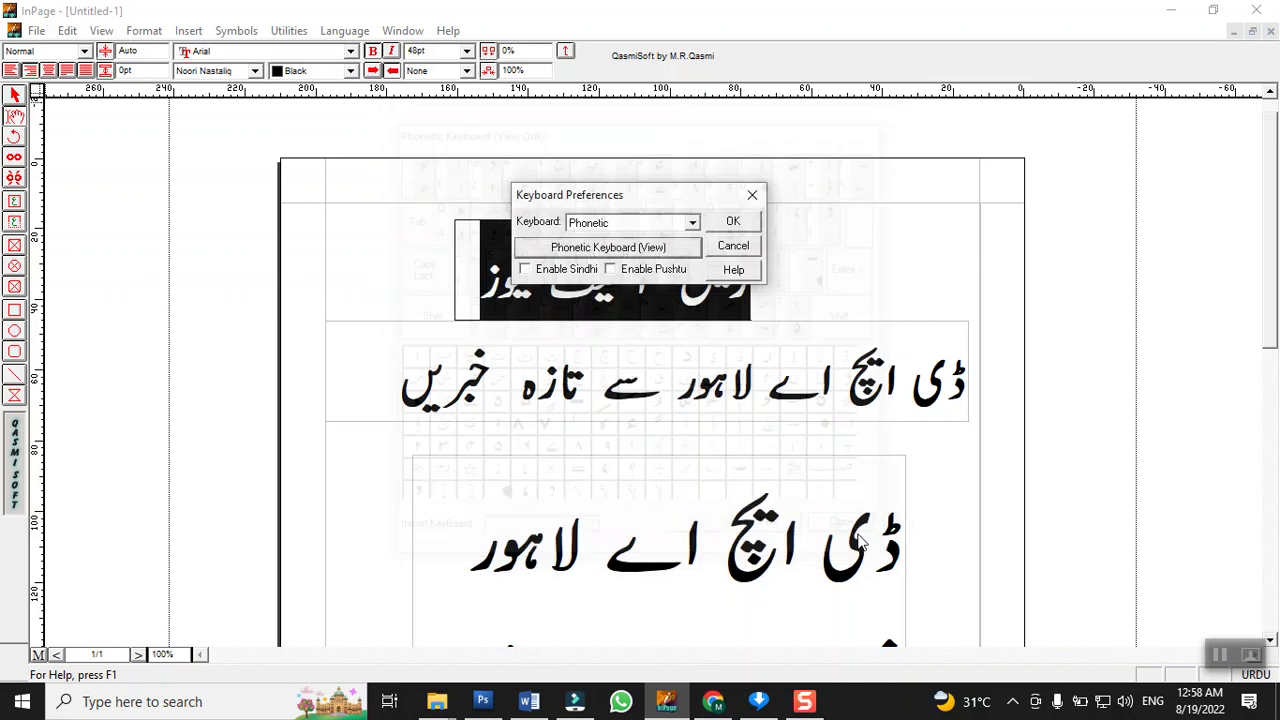
{"action": "left_click", "coordinate": [731, 224]}
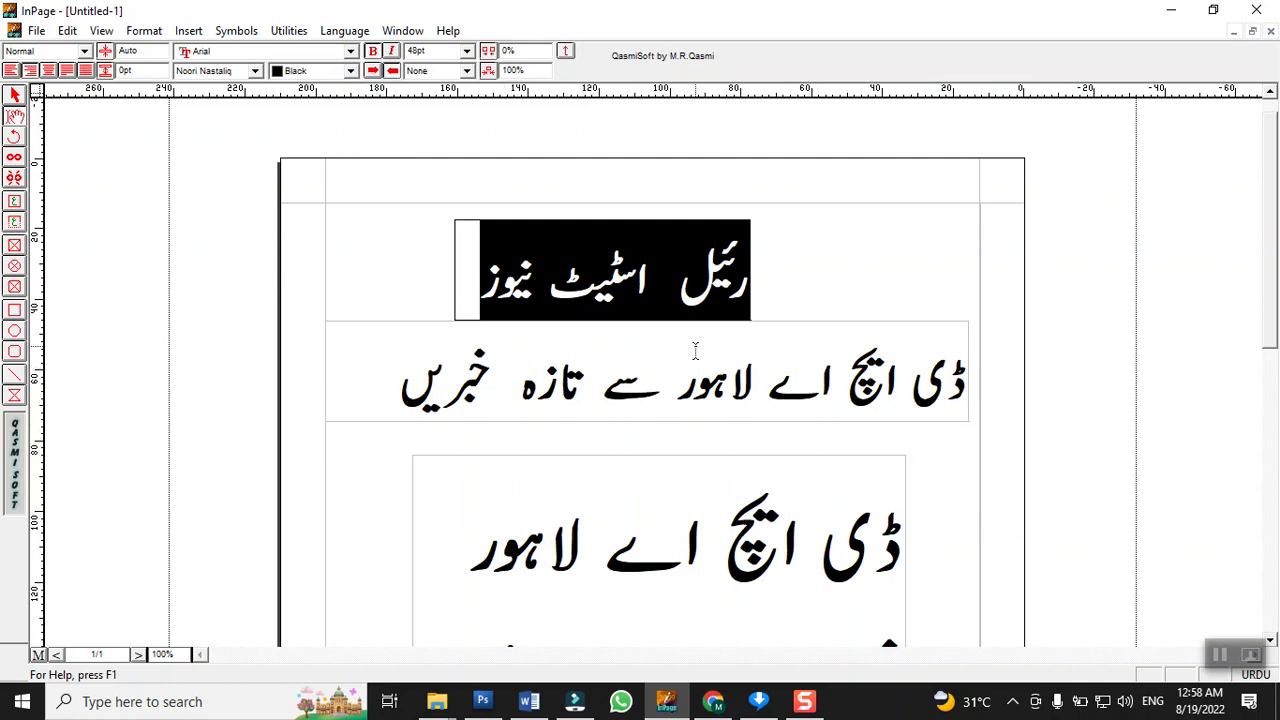
Replace the selected heading text with "کمپیوٹر کورسز".
{"action": "type", "text": "ک"}
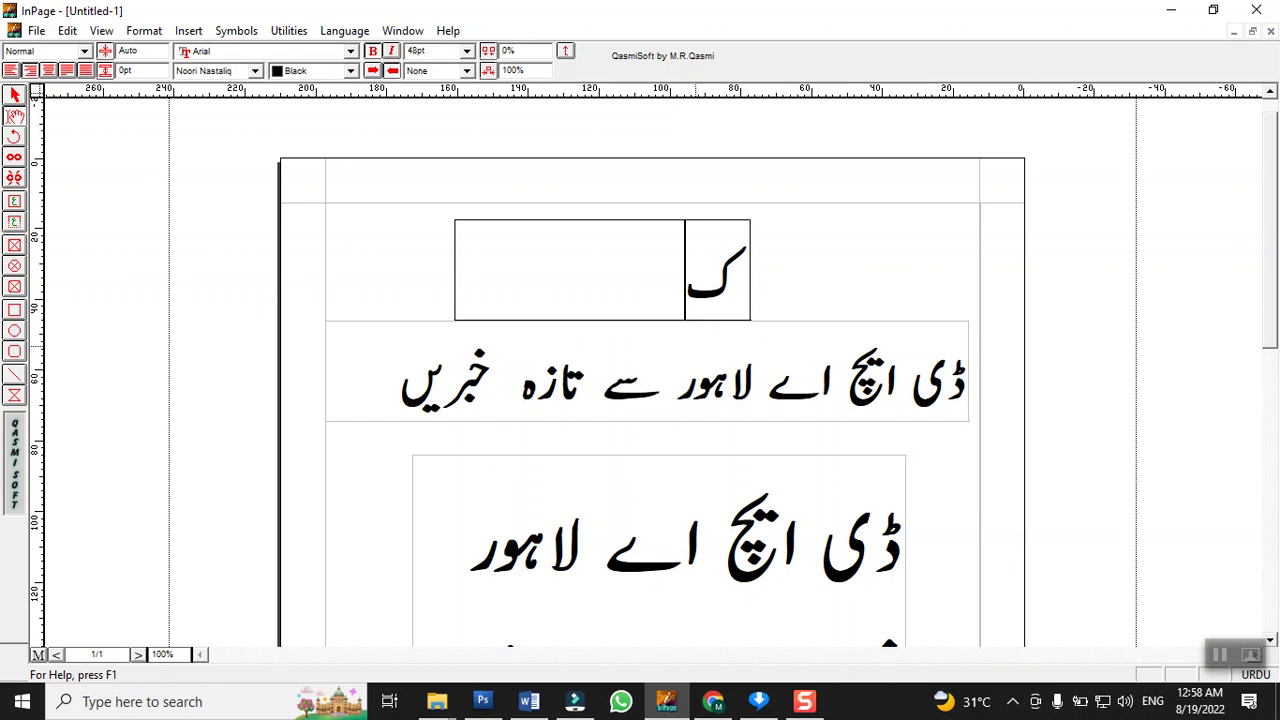
{"action": "type", "text": "م"}
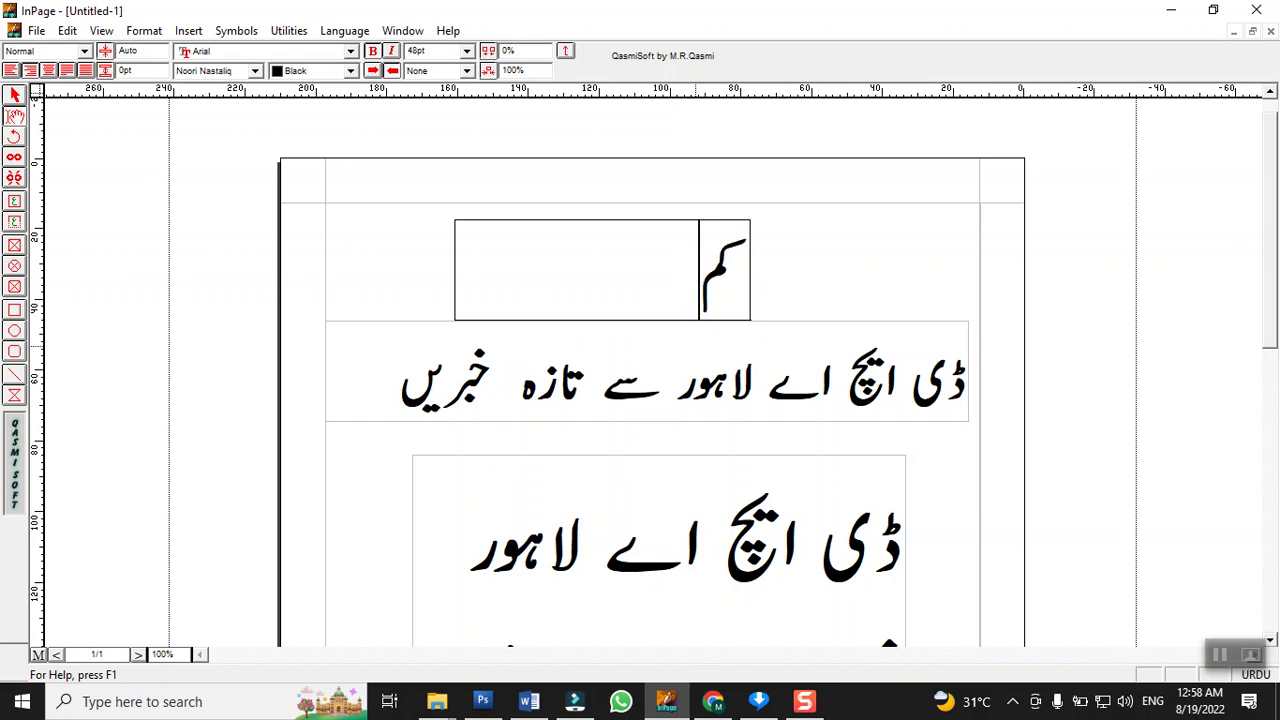
{"action": "type", "text": "پ"}
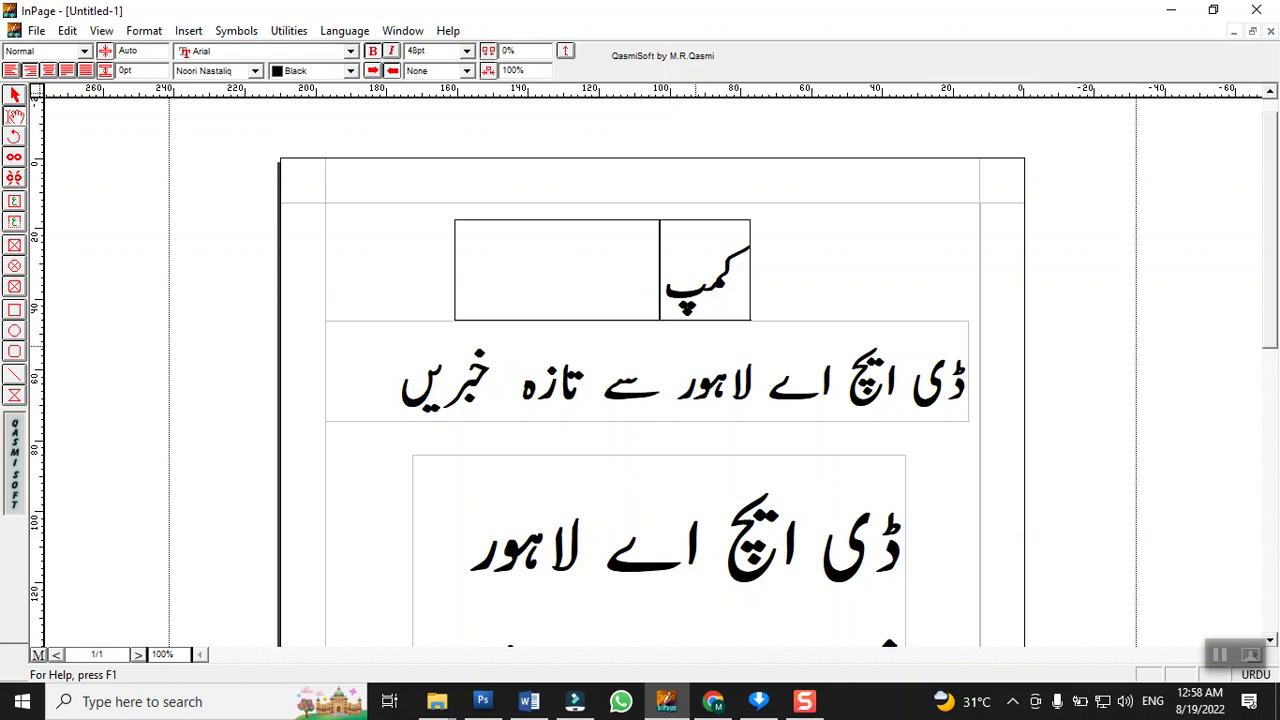
{"action": "type", "text": "ی"}
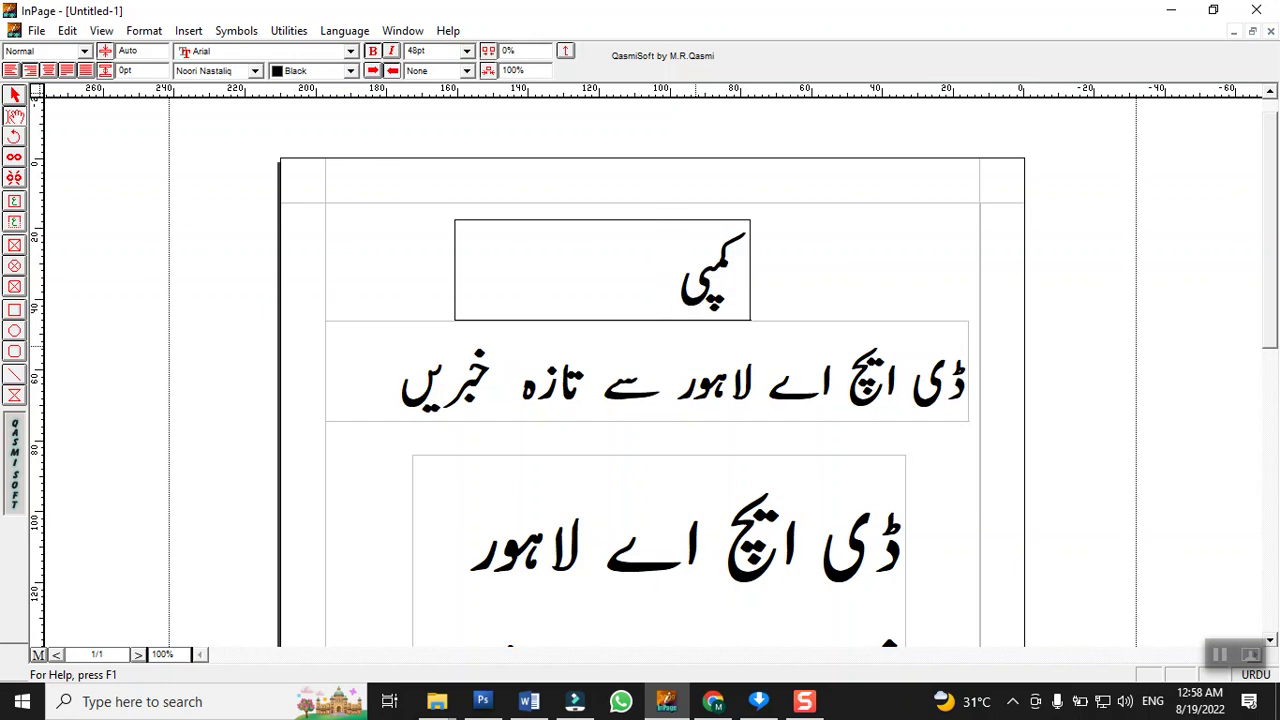
{"action": "type", "text": "وٹر"}
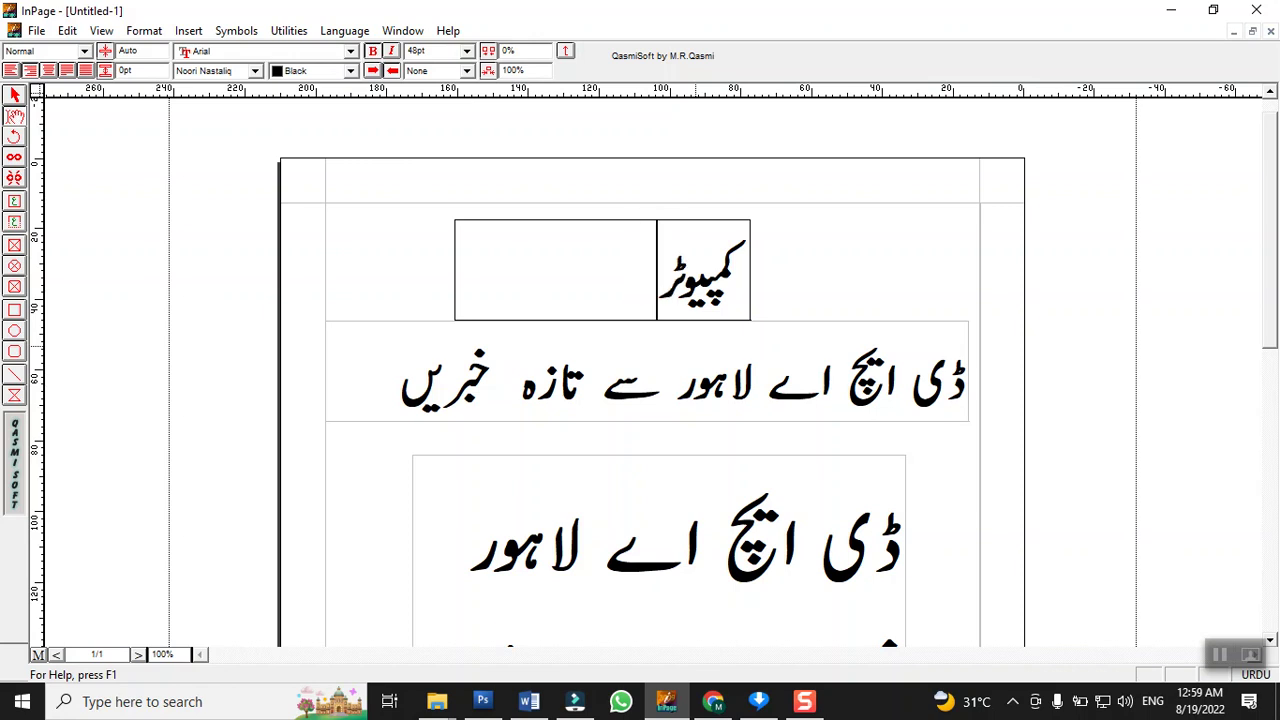
{"action": "type", "text": " ک"}
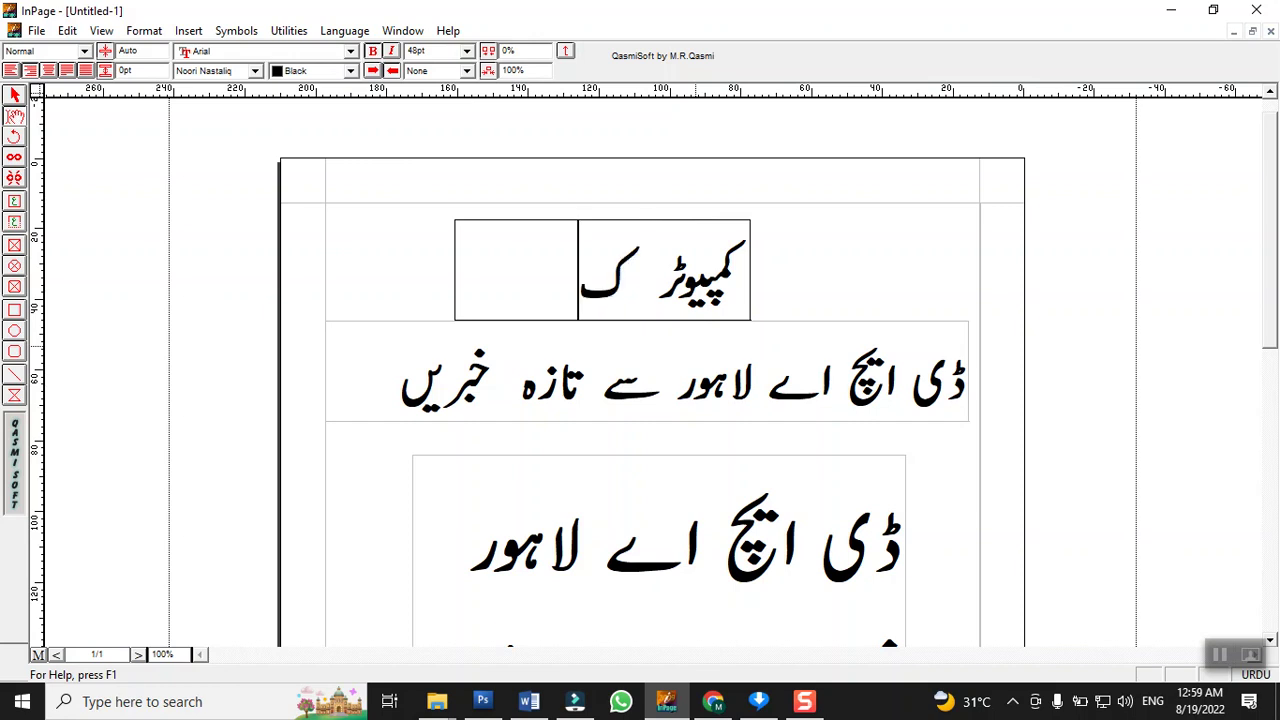
{"action": "type", "text": "و"}
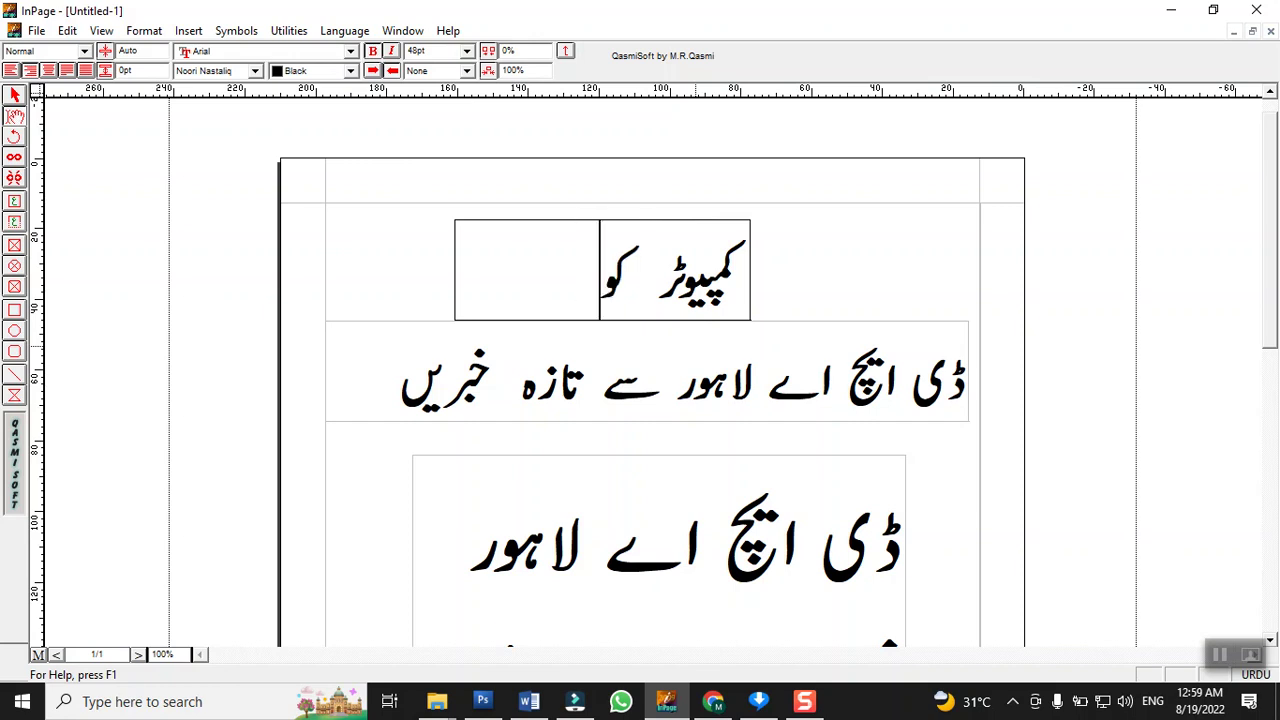
{"action": "type", "text": "رس"}
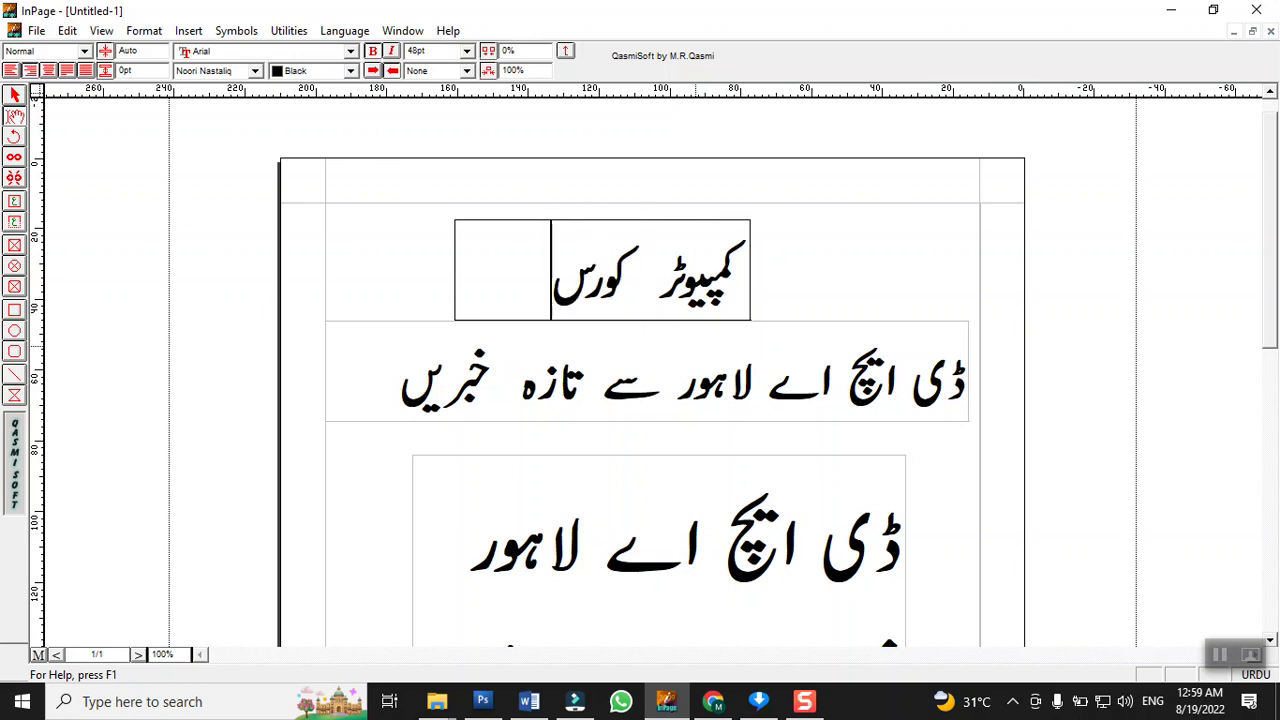
{"action": "type", "text": "ز"}
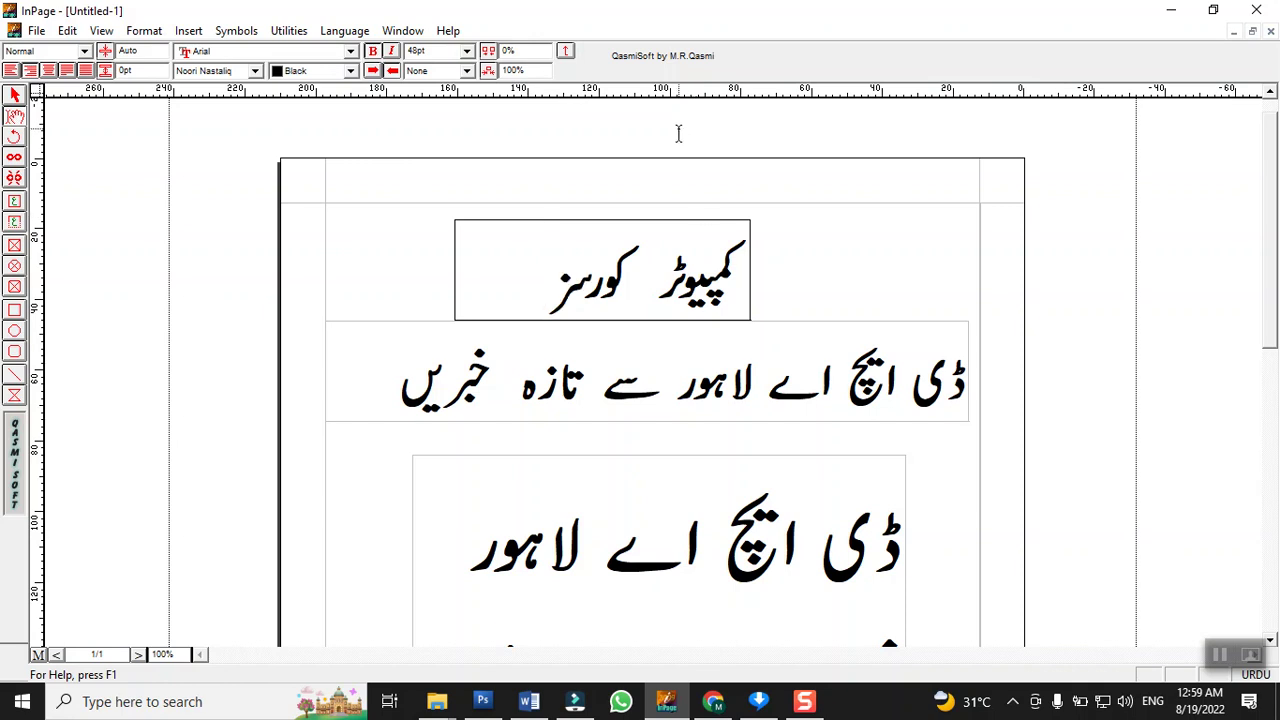
Copy the top heading's text box as an object.
{"action": "left_click", "coordinate": [15, 96]}
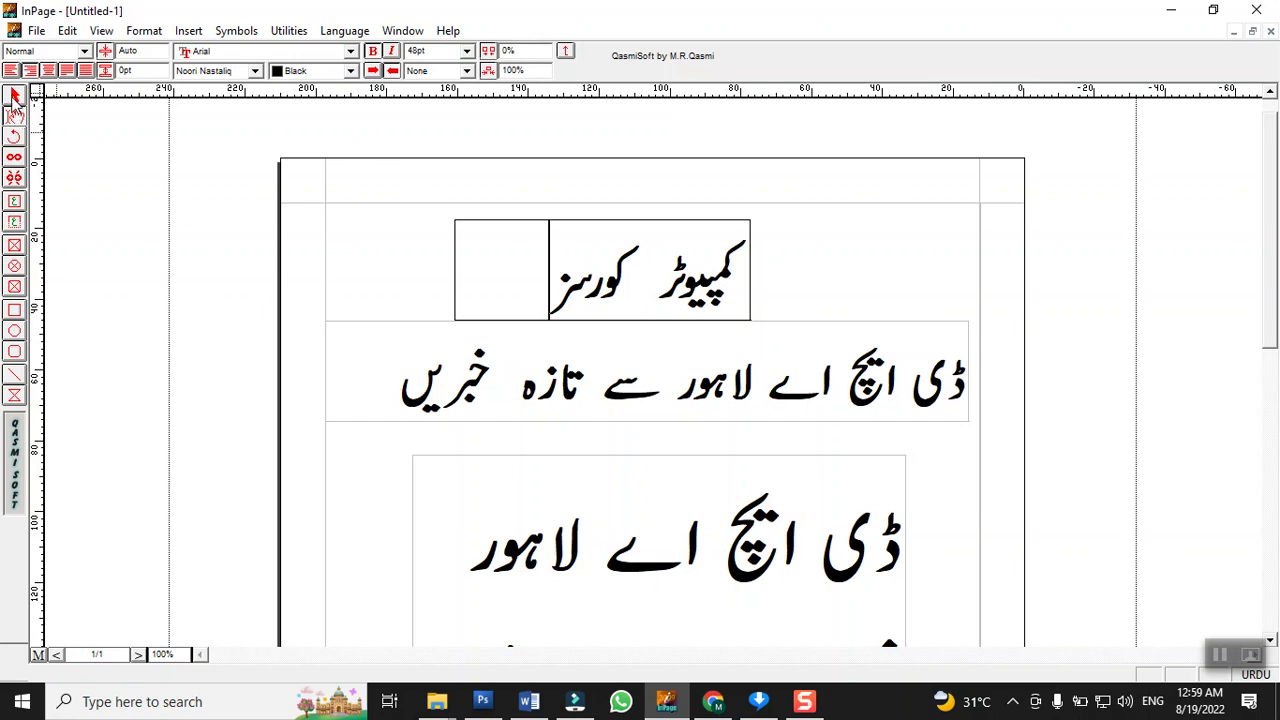
{"action": "left_click", "coordinate": [597, 252]}
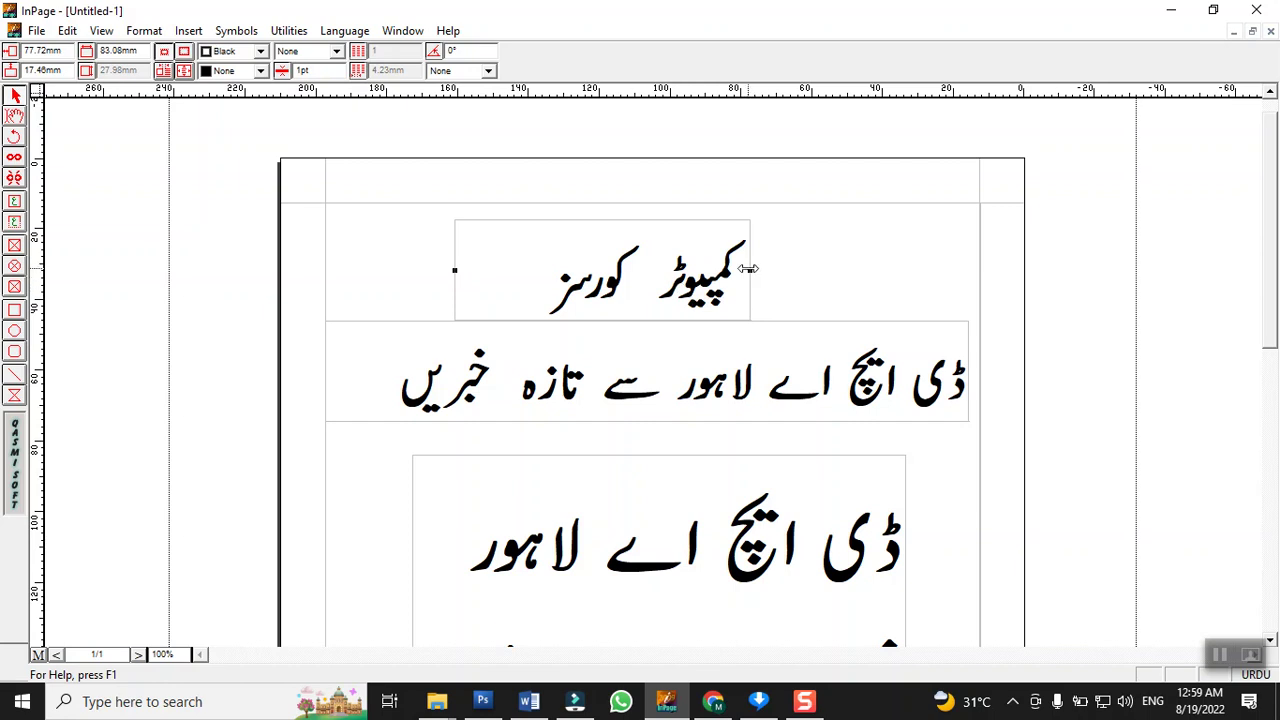
{"action": "right_click", "coordinate": [541, 272]}
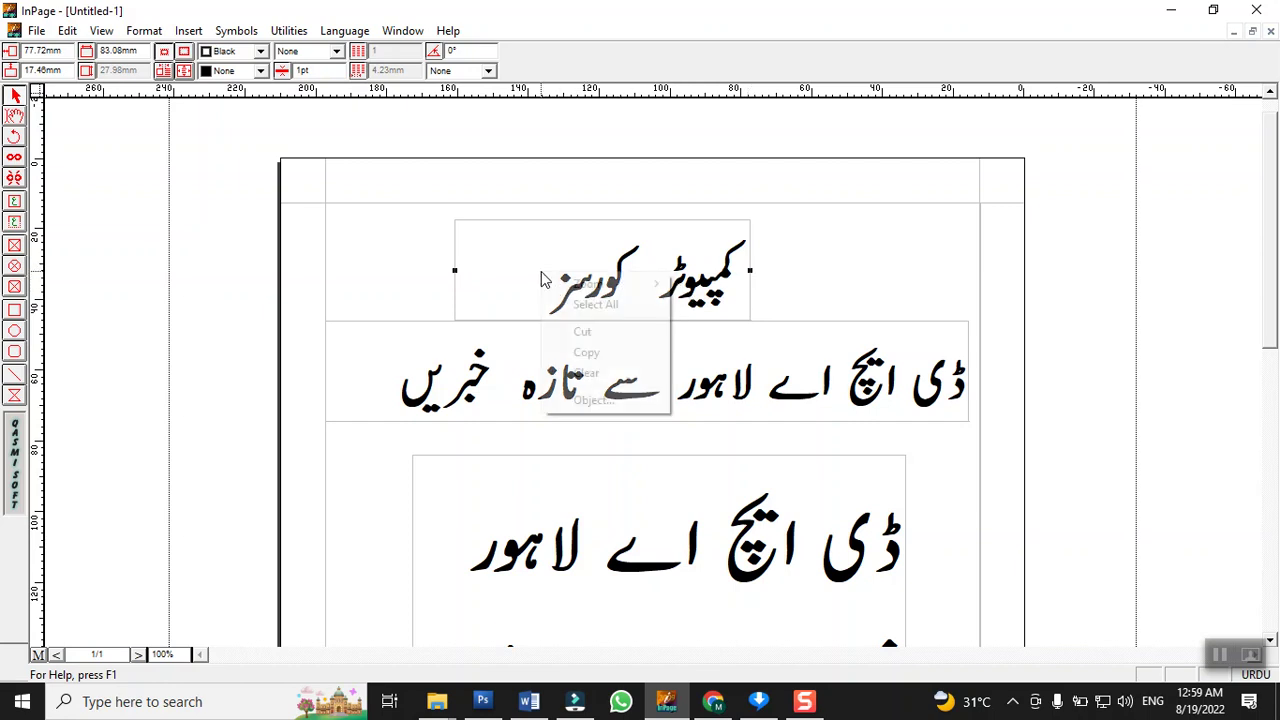
{"action": "left_click", "coordinate": [580, 352]}
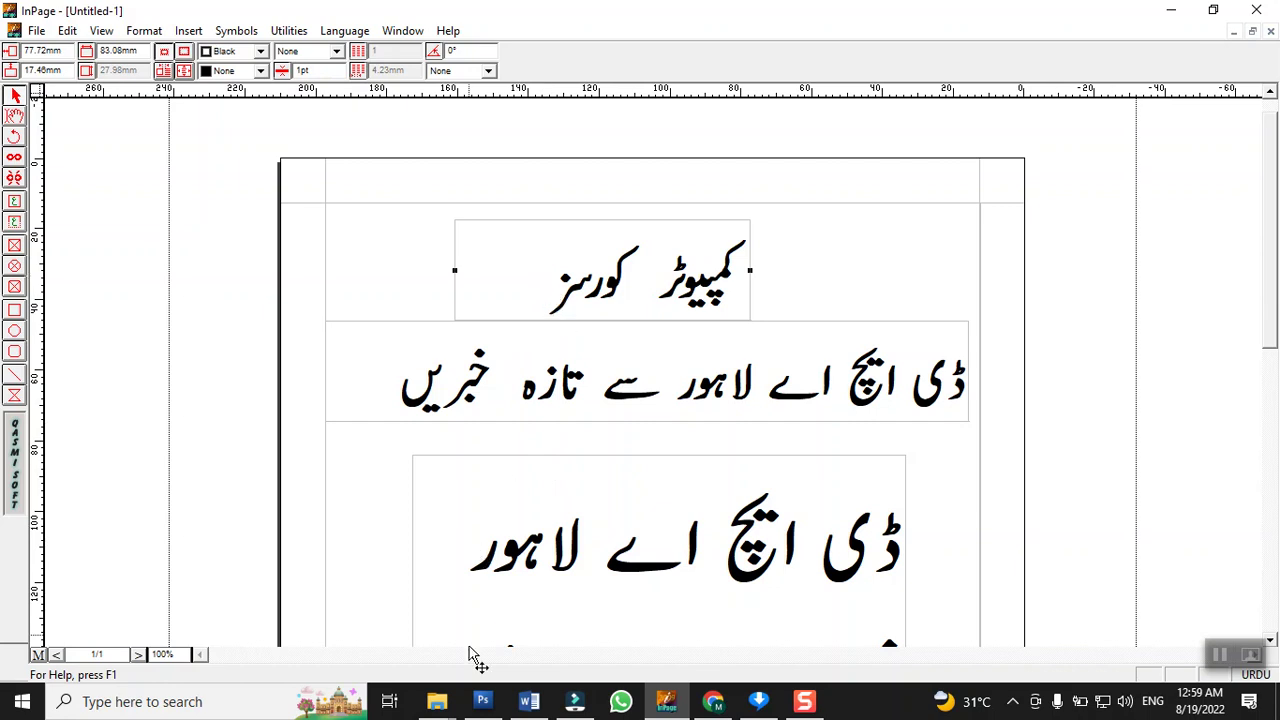
Switch to Word, paste the copied heading as a Picture (Enhanced Metafile), and enlarge it to about two-thirds of the page width.
{"action": "left_click", "coordinate": [527, 703]}
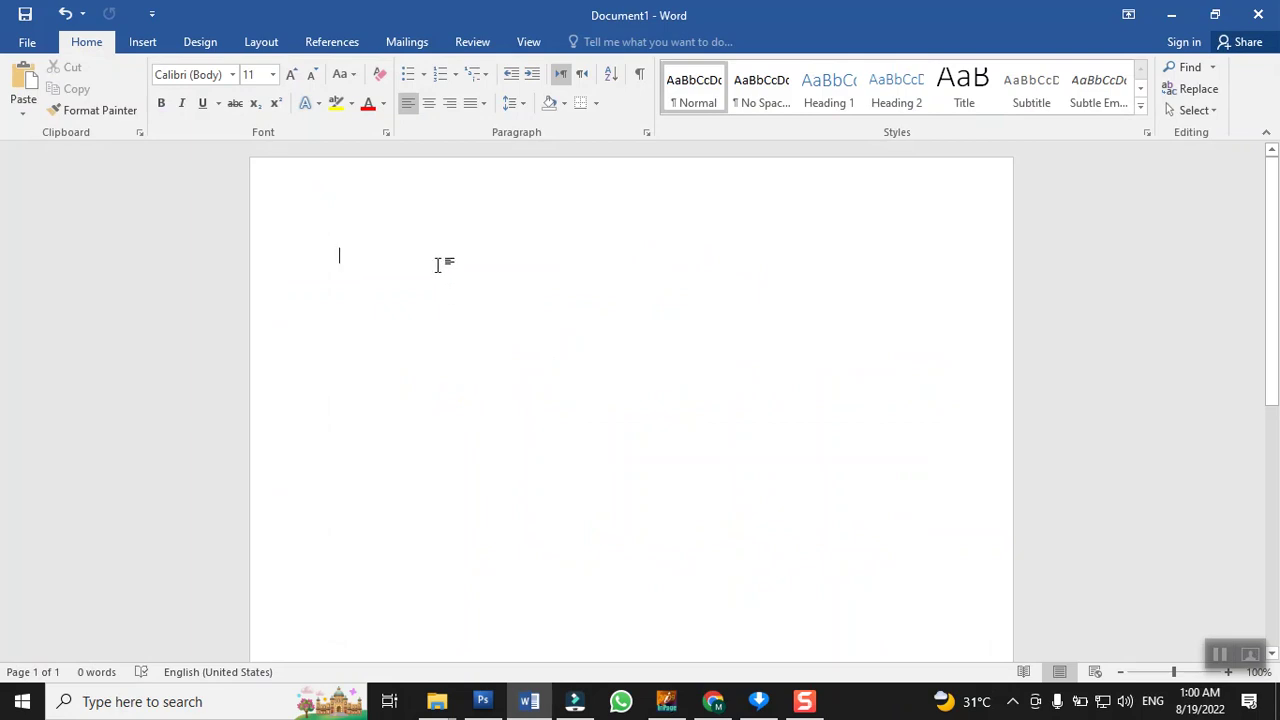
{"action": "left_click", "coordinate": [23, 113]}
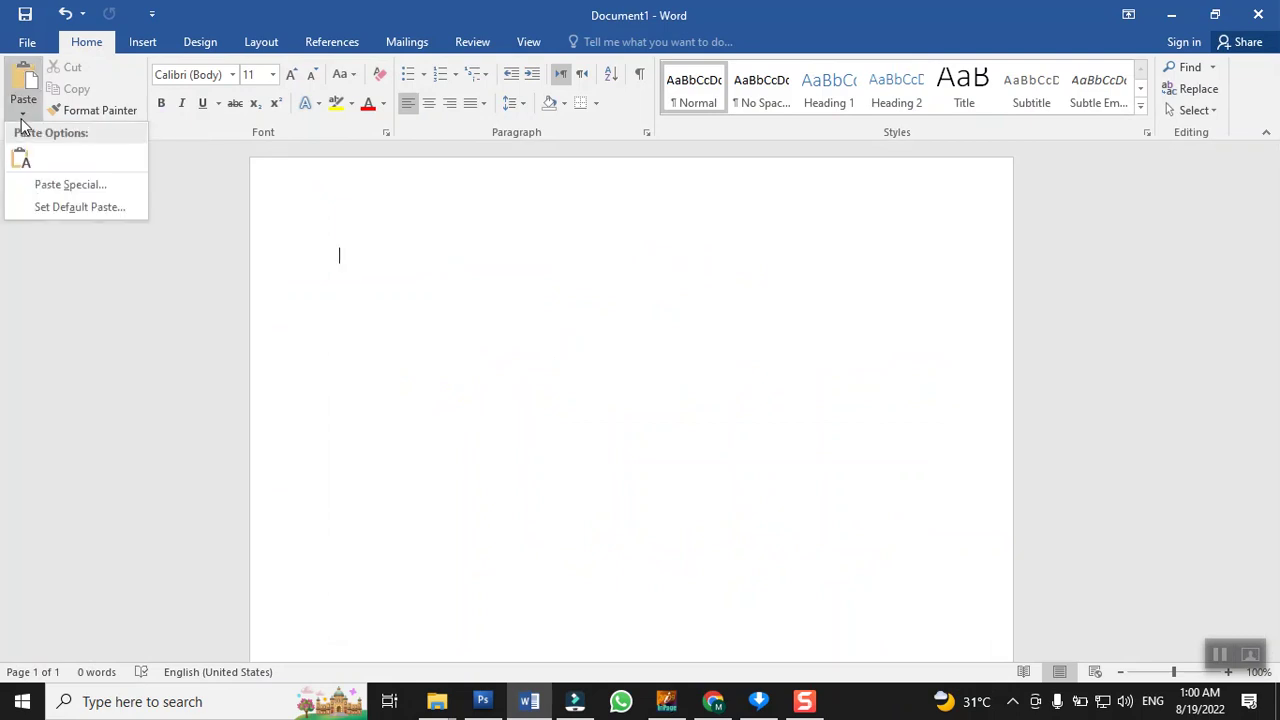
{"action": "left_click", "coordinate": [86, 199]}
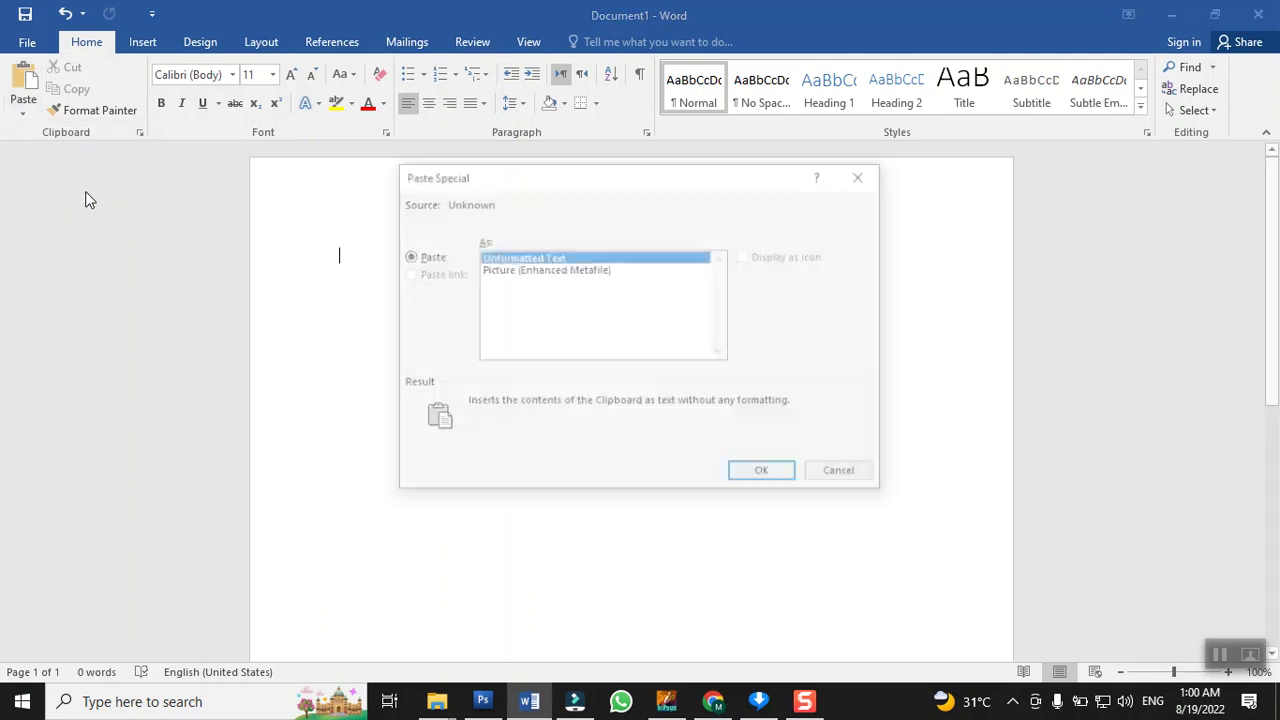
{"action": "left_click", "coordinate": [518, 270]}
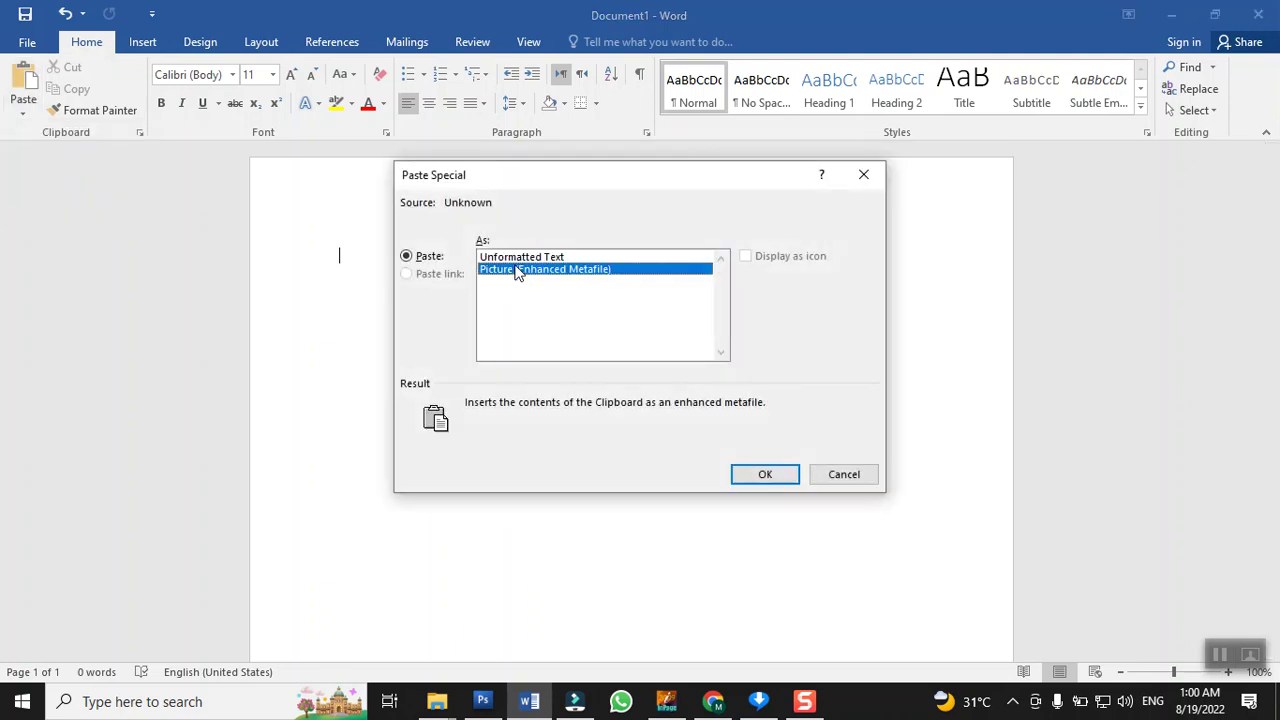
{"action": "left_click", "coordinate": [760, 474]}
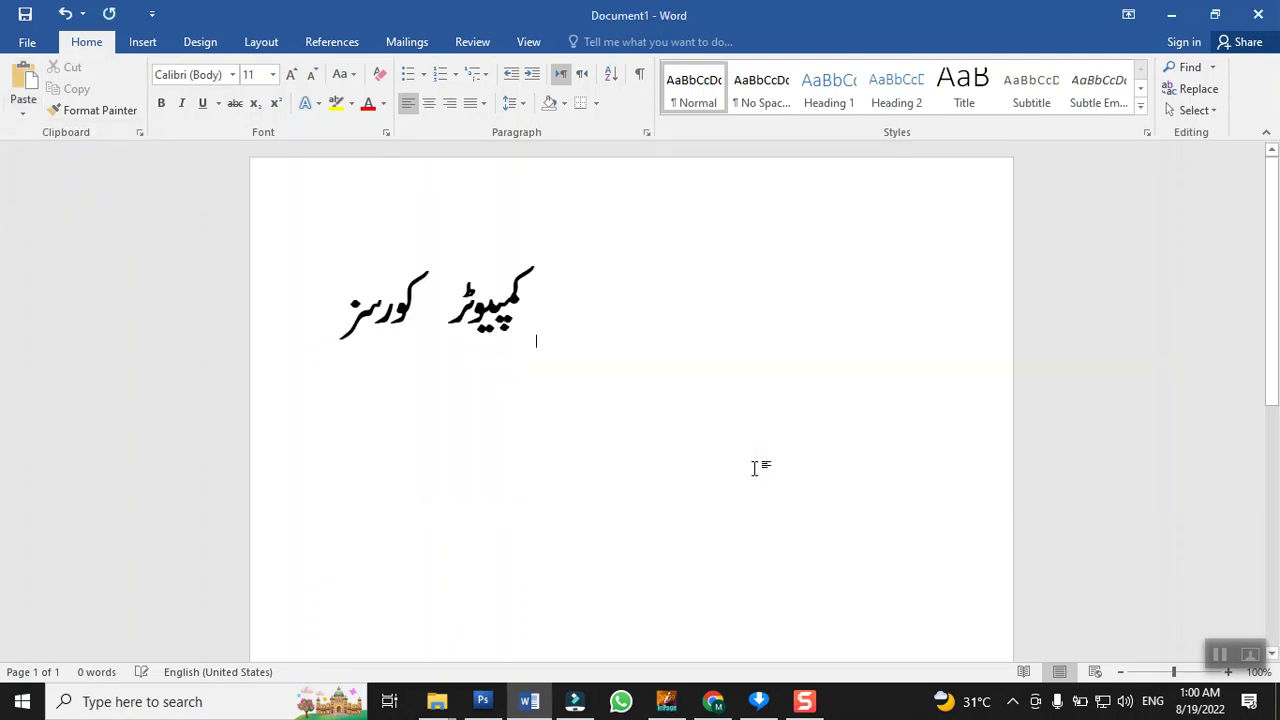
{"action": "left_click", "coordinate": [481, 328]}
{"action": "left_click_drag", "start_coordinate": [537, 349], "coordinate": [810, 515]}
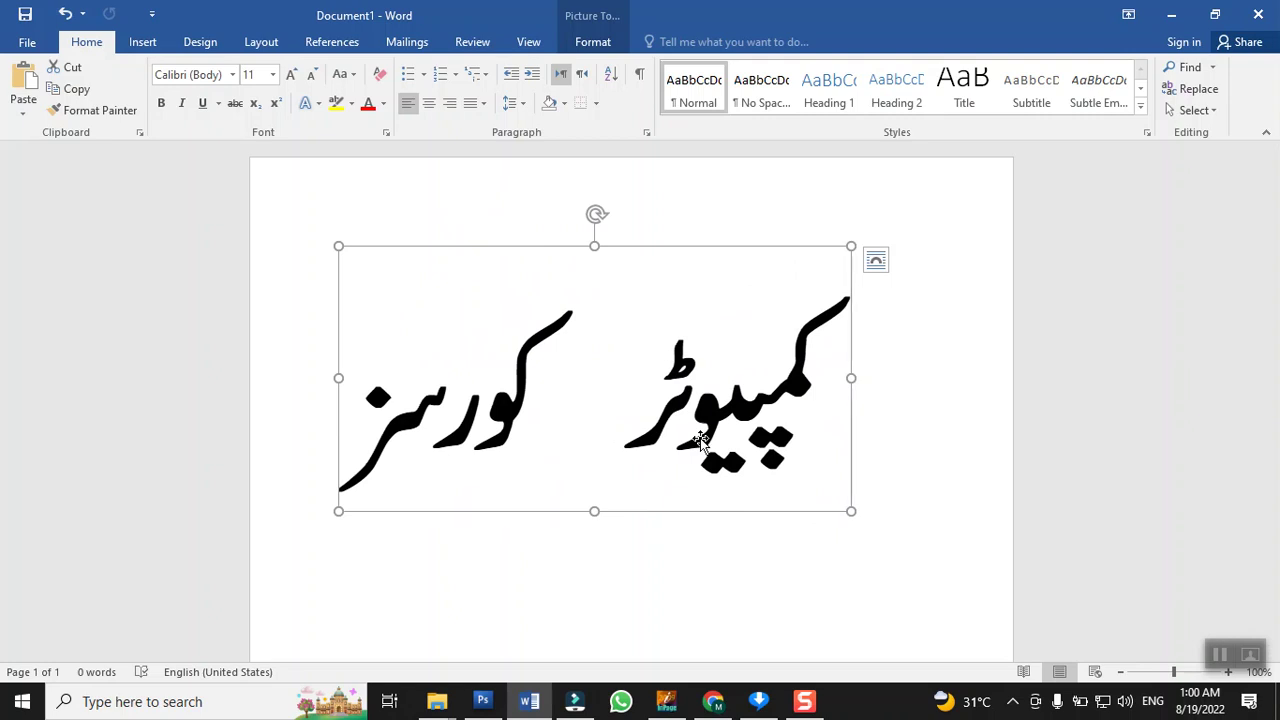
Copy the heading picture from Word, switch to Photoshop, and paste it into the green banner.
{"action": "key", "text": "ctrl+c"}
{"action": "right_click", "coordinate": [482, 412]}
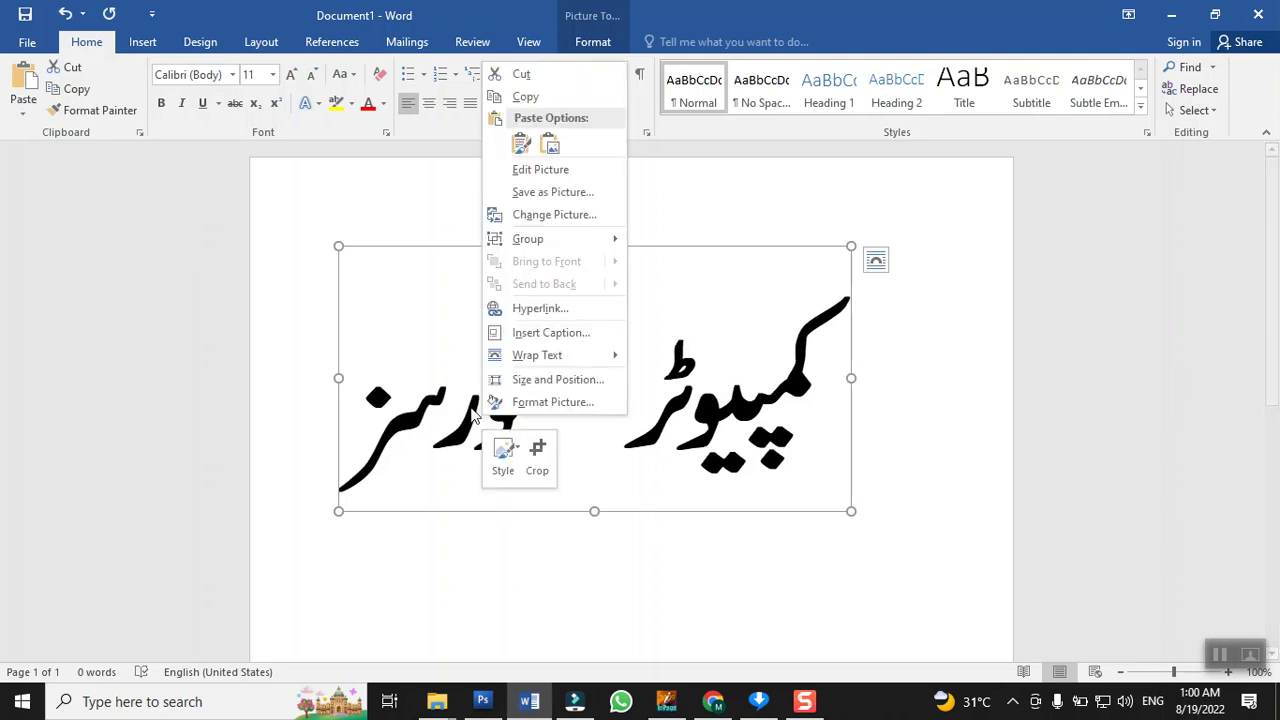
{"action": "left_click", "coordinate": [525, 96]}
{"action": "left_click", "coordinate": [482, 701]}
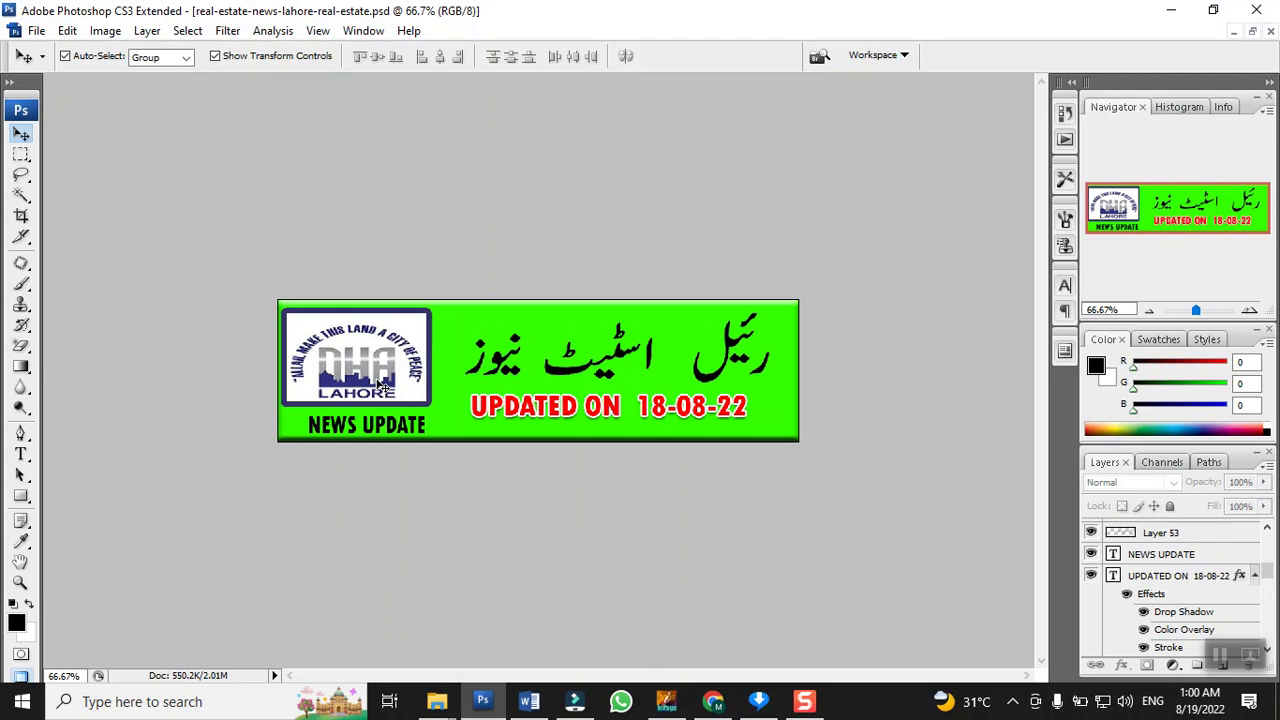
{"action": "key", "text": "ctrl+v"}
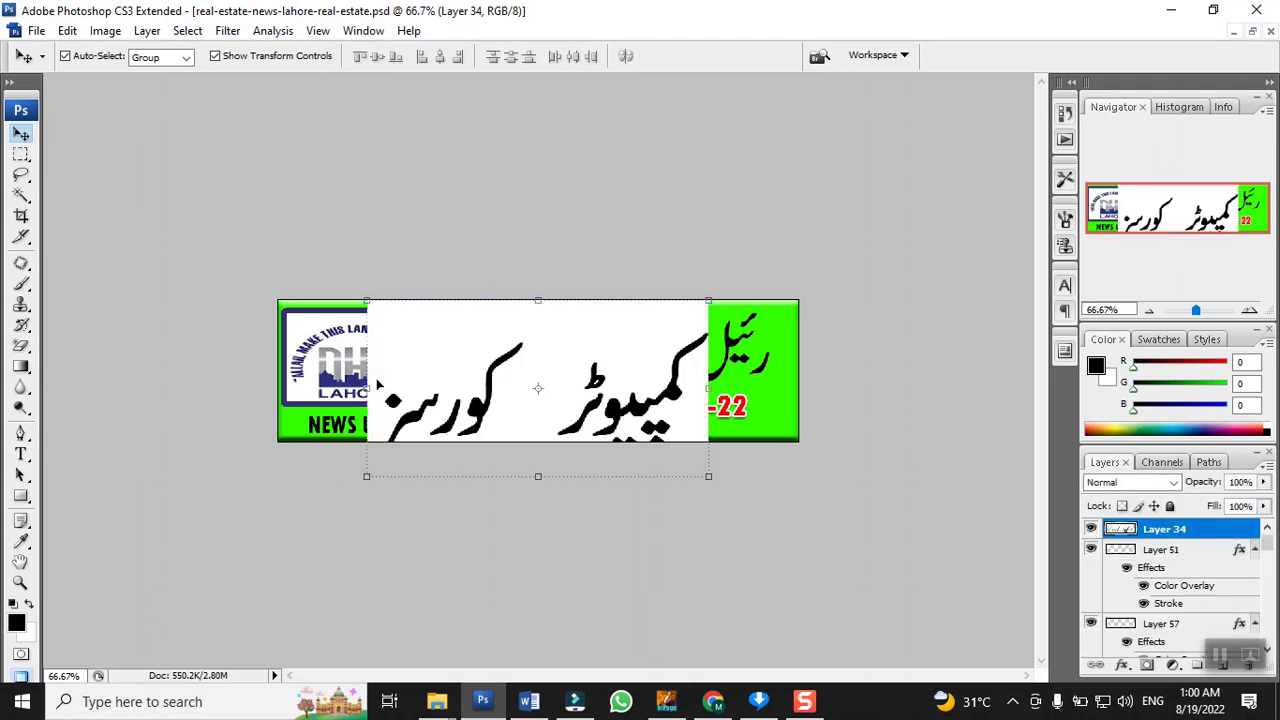
Scale the pasted heading picture to about 70% width and 56% height, and apply the transformation.
{"action": "left_click_drag", "start_coordinate": [717, 481], "coordinate": [543, 393]}
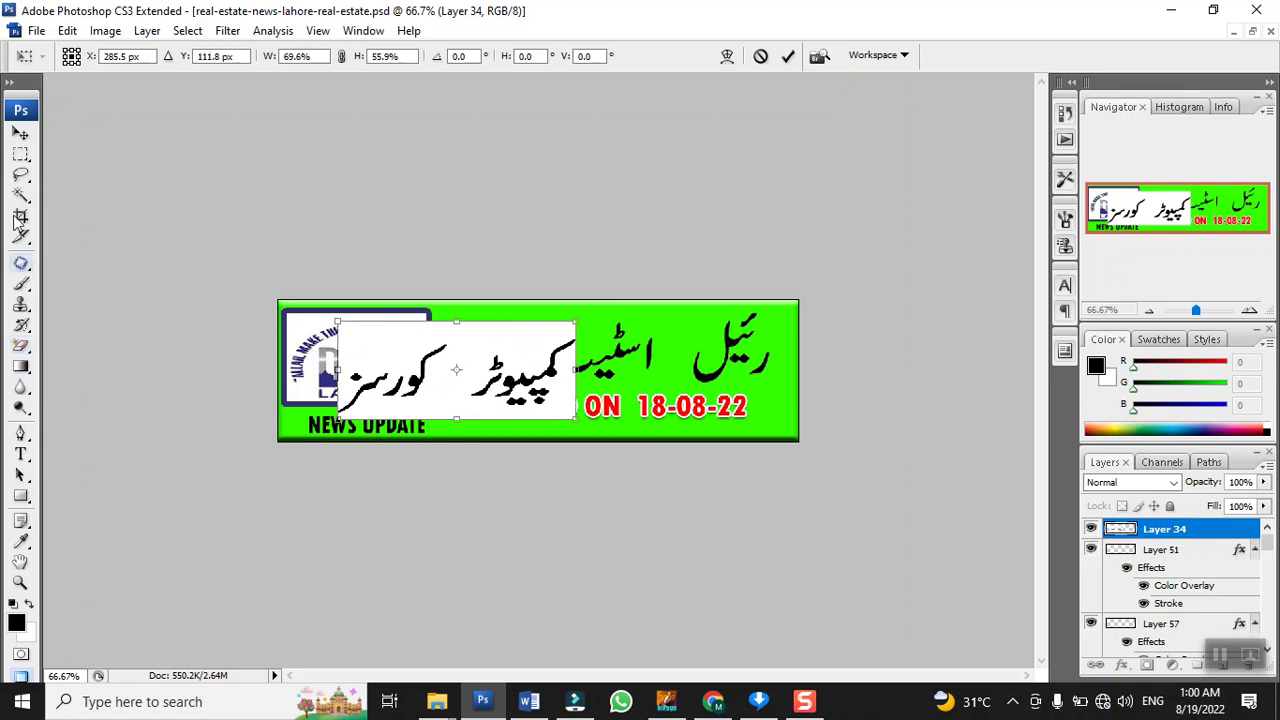
{"action": "left_click", "coordinate": [21, 350]}
{"action": "left_click", "coordinate": [560, 277]}
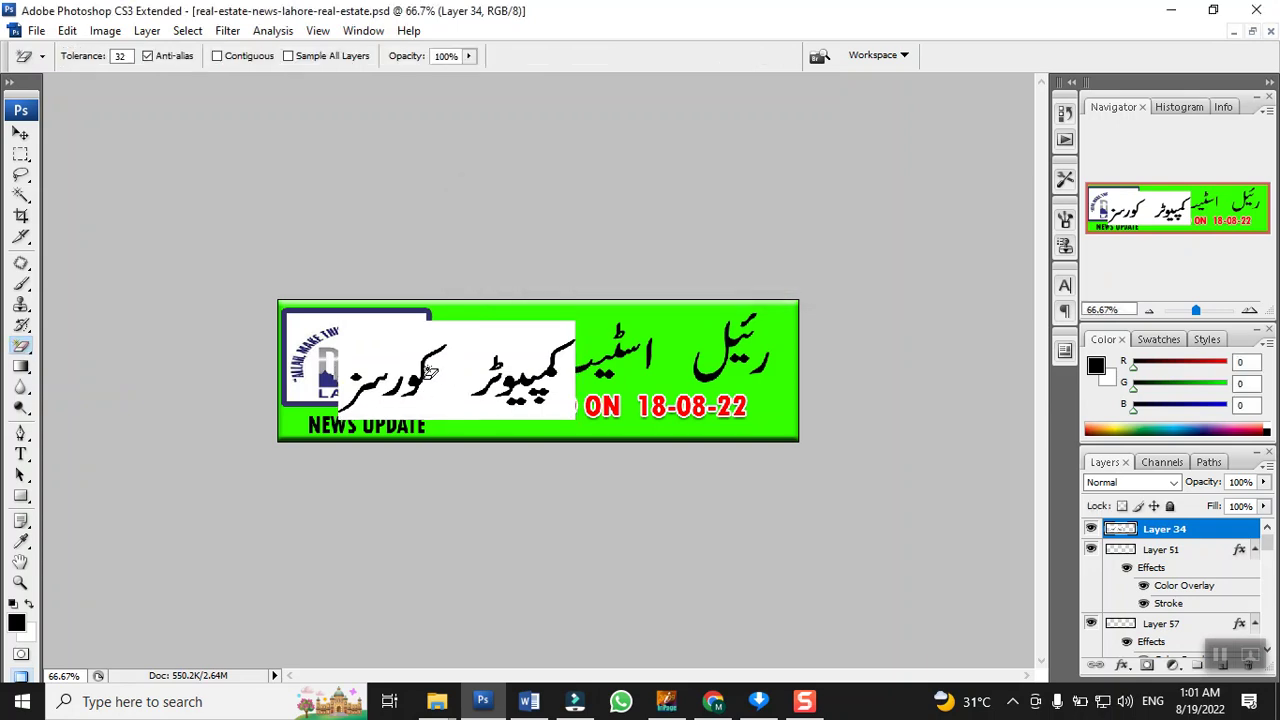
Try to erase the heading picture's white background and move the logo and heading to new places on the banner.
{"action": "left_click", "coordinate": [393, 355]}
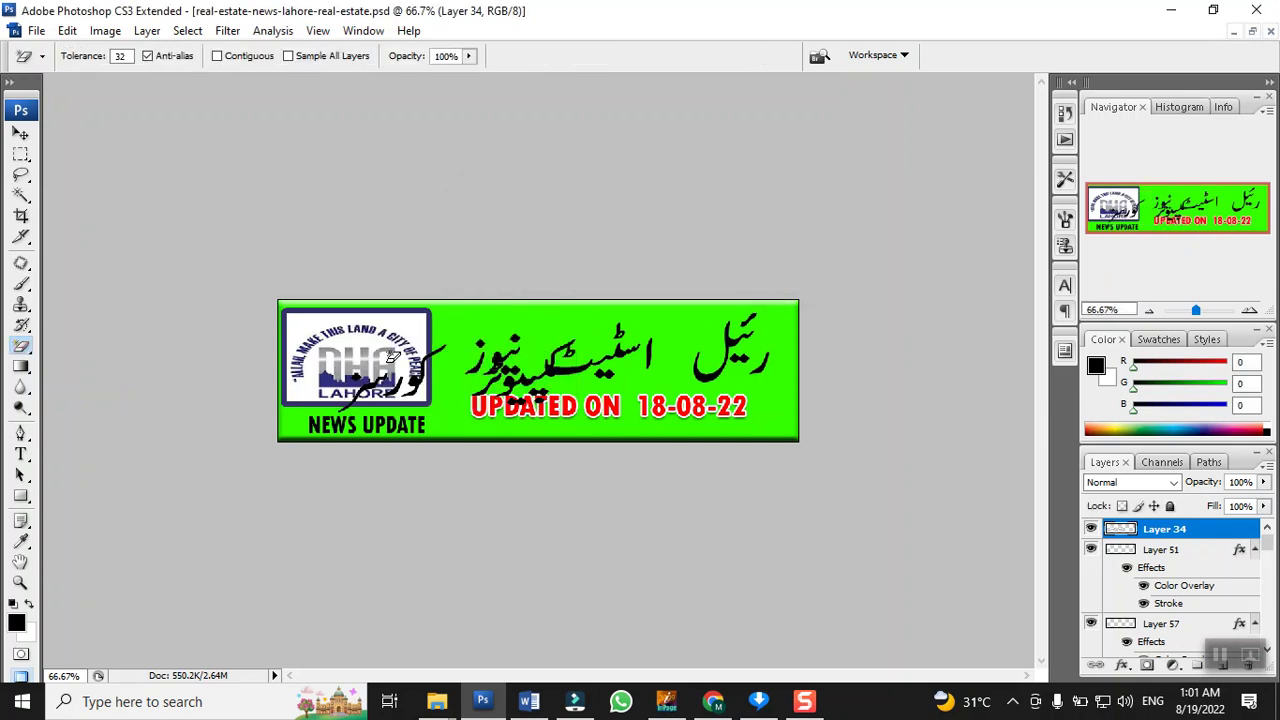
{"action": "left_click", "coordinate": [22, 136]}
{"action": "mouse_move", "coordinate": [380, 393]}
{"action": "left_mouse_down"}
{"action": "mouse_move", "coordinate": [520, 376]}
{"action": "mouse_move", "coordinate": [381, 374]}
{"action": "left_mouse_up"}
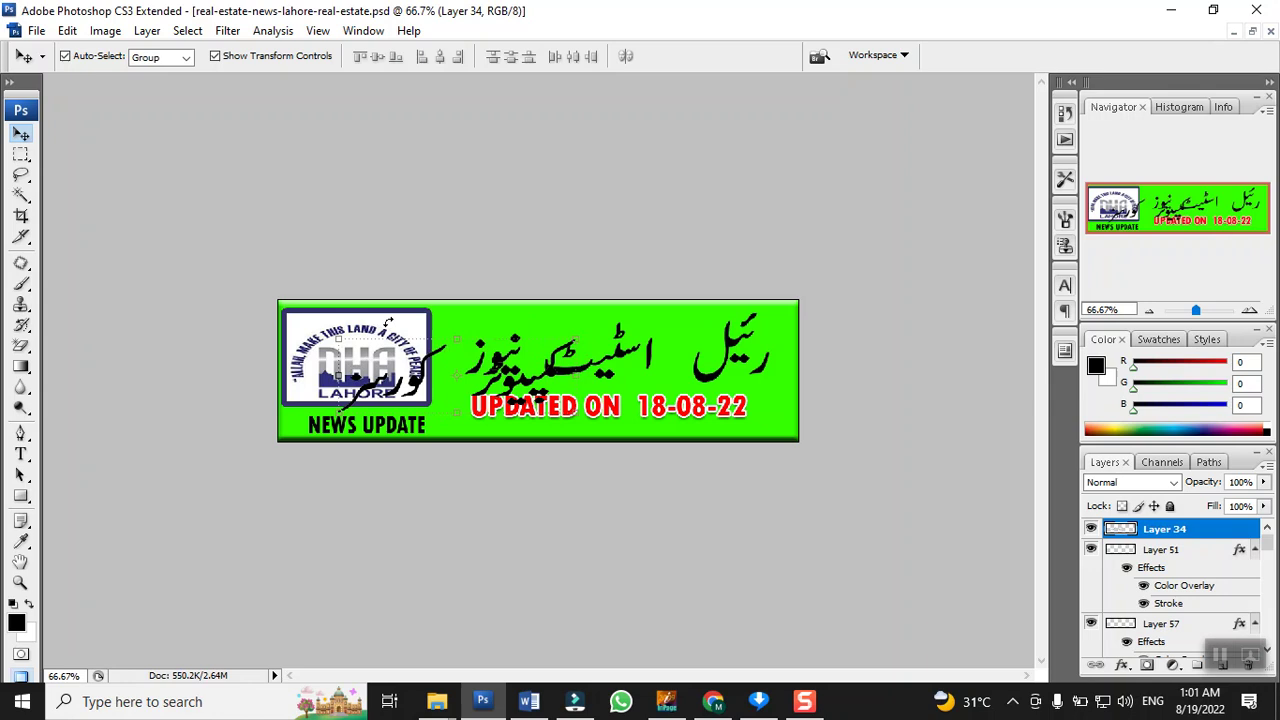
{"action": "left_click_drag", "start_coordinate": [284, 352], "coordinate": [607, 373]}
{"action": "left_click_drag", "start_coordinate": [398, 332], "coordinate": [776, 383]}
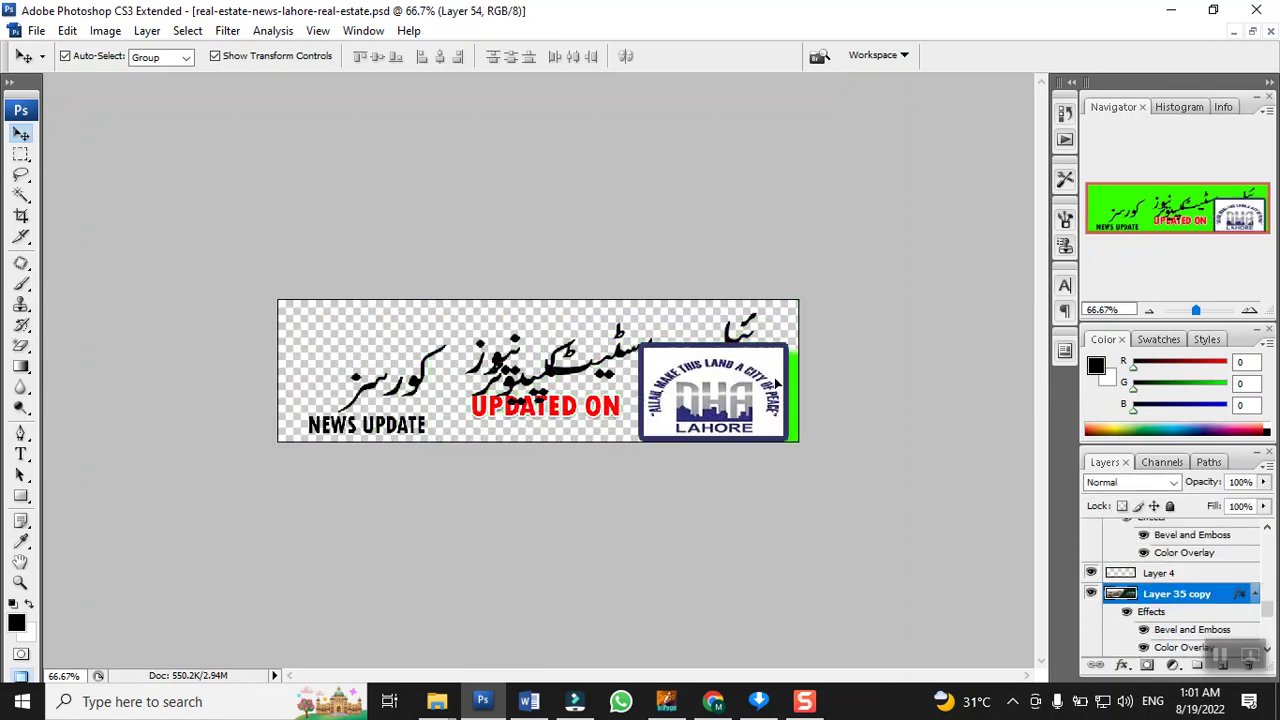
{"action": "left_click", "coordinate": [380, 389]}
{"action": "left_click_drag", "start_coordinate": [380, 389], "coordinate": [334, 366]}
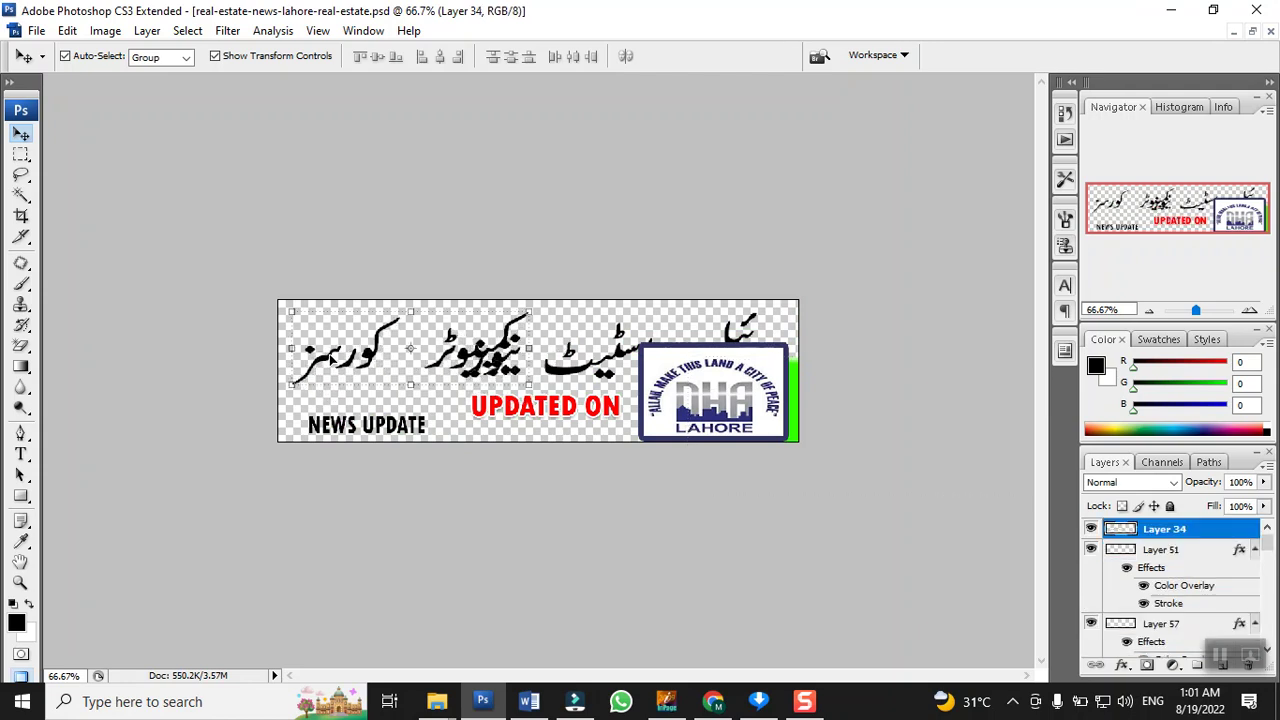
Undo the layer moves and the erasing of the heading picture's white background.
{"action": "key", "text": "ctrl+alt+z"}
{"action": "key", "text": "ctrl+alt+z"}
{"action": "key", "text": "ctrl+alt+z"}
{"action": "key", "text": "ctrl+alt+z"}
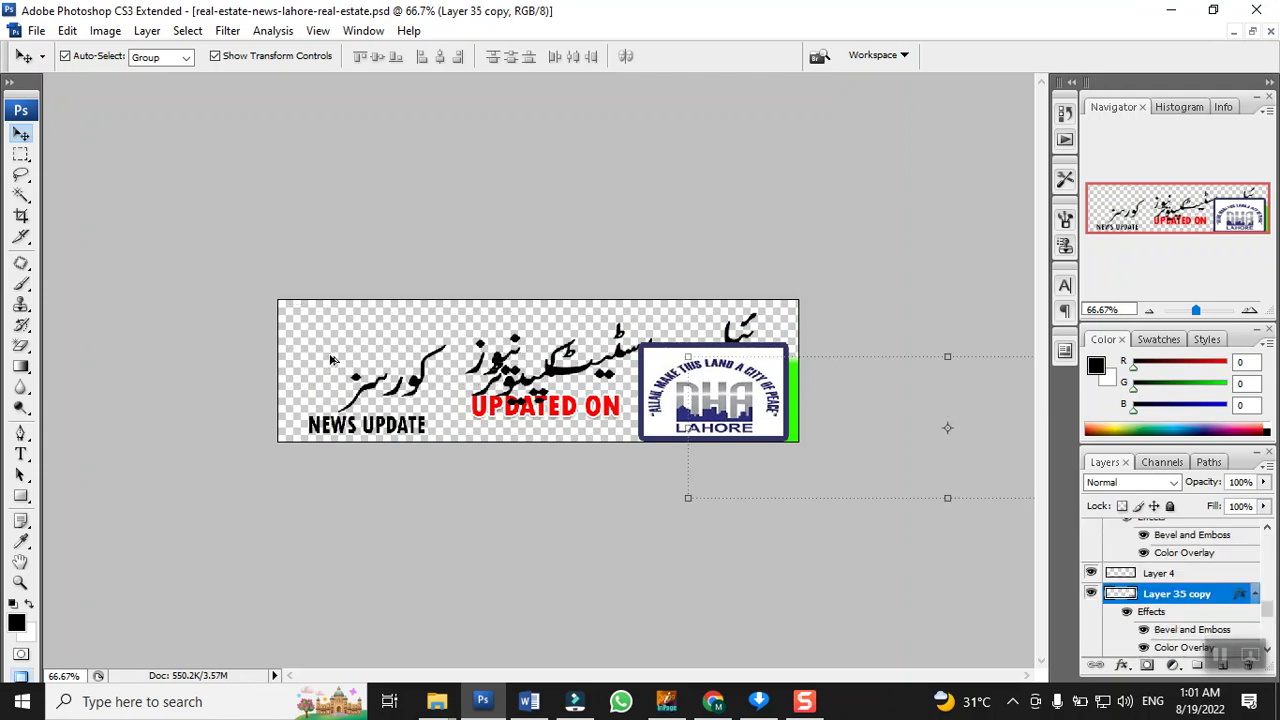
{"action": "key", "text": "ctrl+alt+z"}
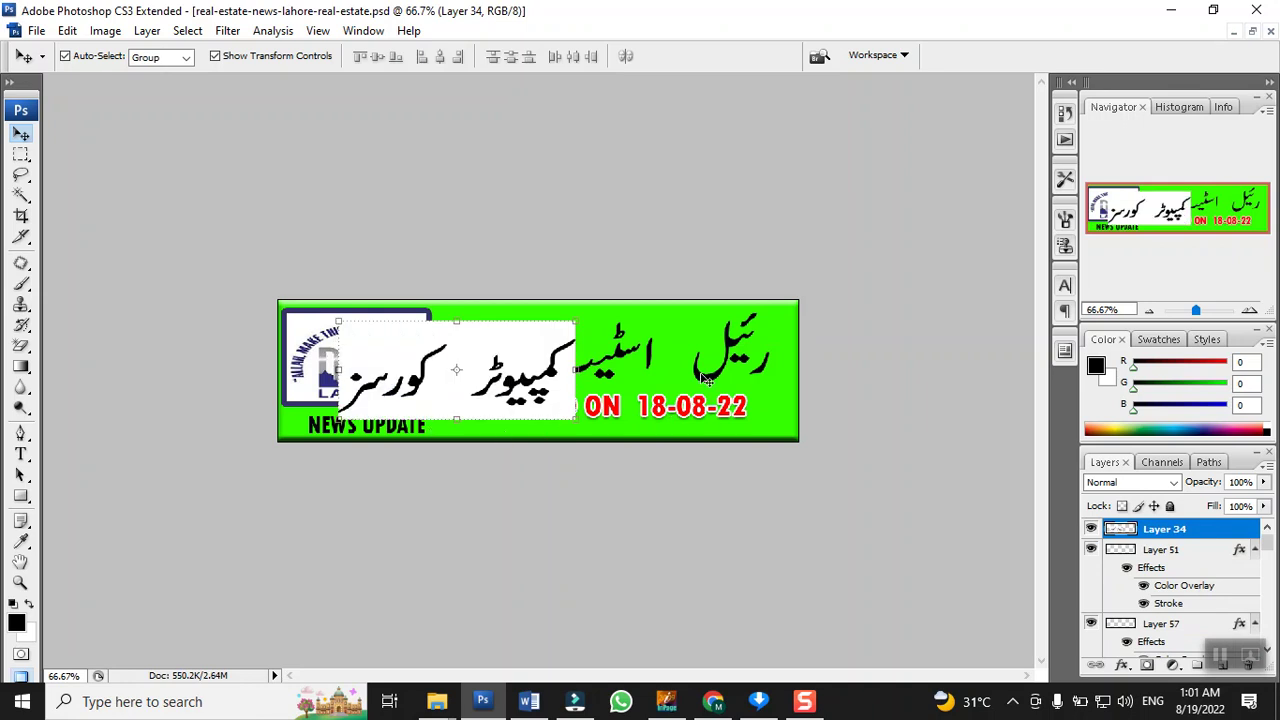
Delete the logo frame and the "NEWS UPDATE" text, and move the pasted heading picture into the cleared space.
{"action": "left_click", "coordinate": [300, 355]}
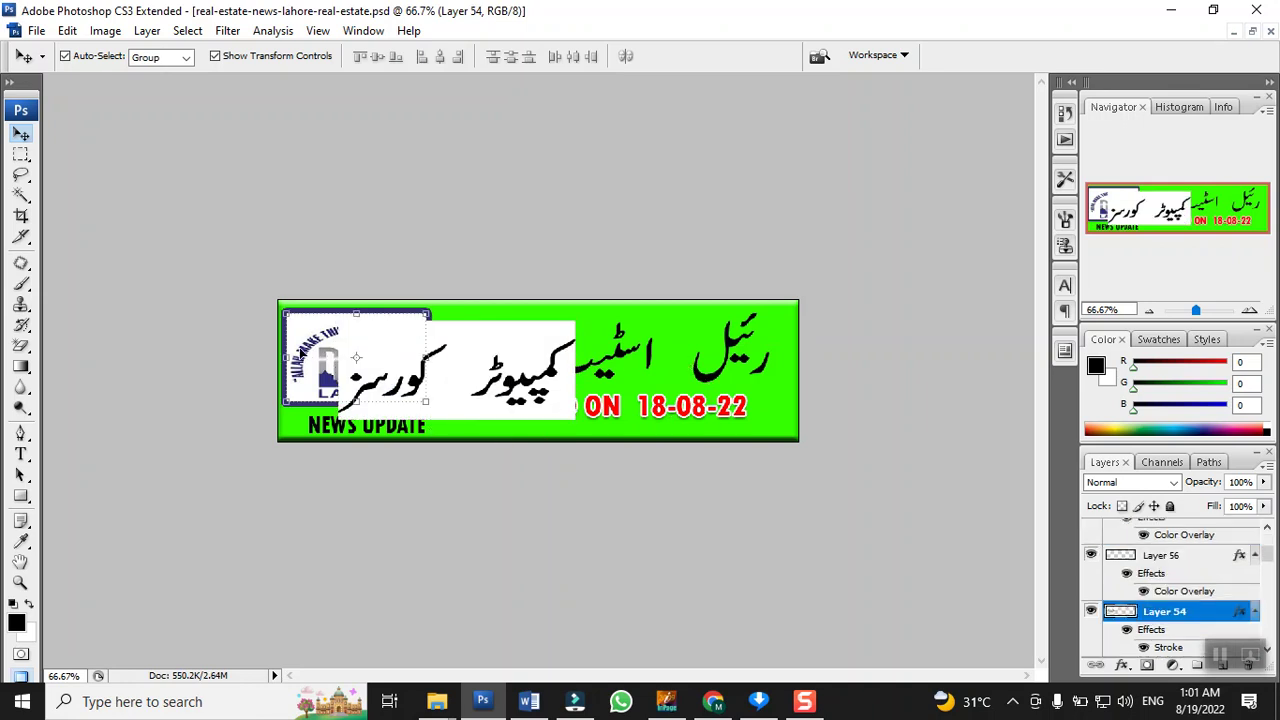
{"action": "key", "text": "Delete"}
{"action": "left_click", "coordinate": [321, 426]}
{"action": "key", "text": "Delete"}
{"action": "left_click_drag", "start_coordinate": [388, 412], "coordinate": [347, 416]}
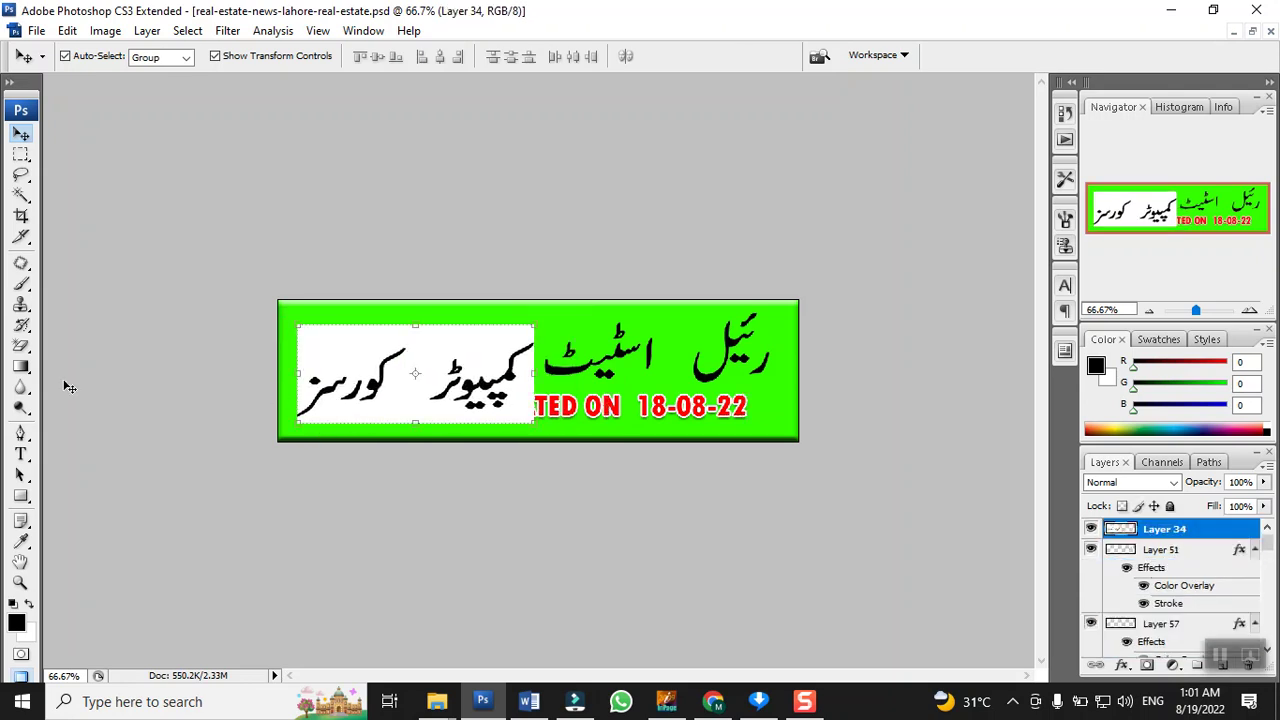
Try the Magic Eraser on the heading's white background with Contiguous off and on, undoing each attempt.
{"action": "left_click", "coordinate": [21, 346]}
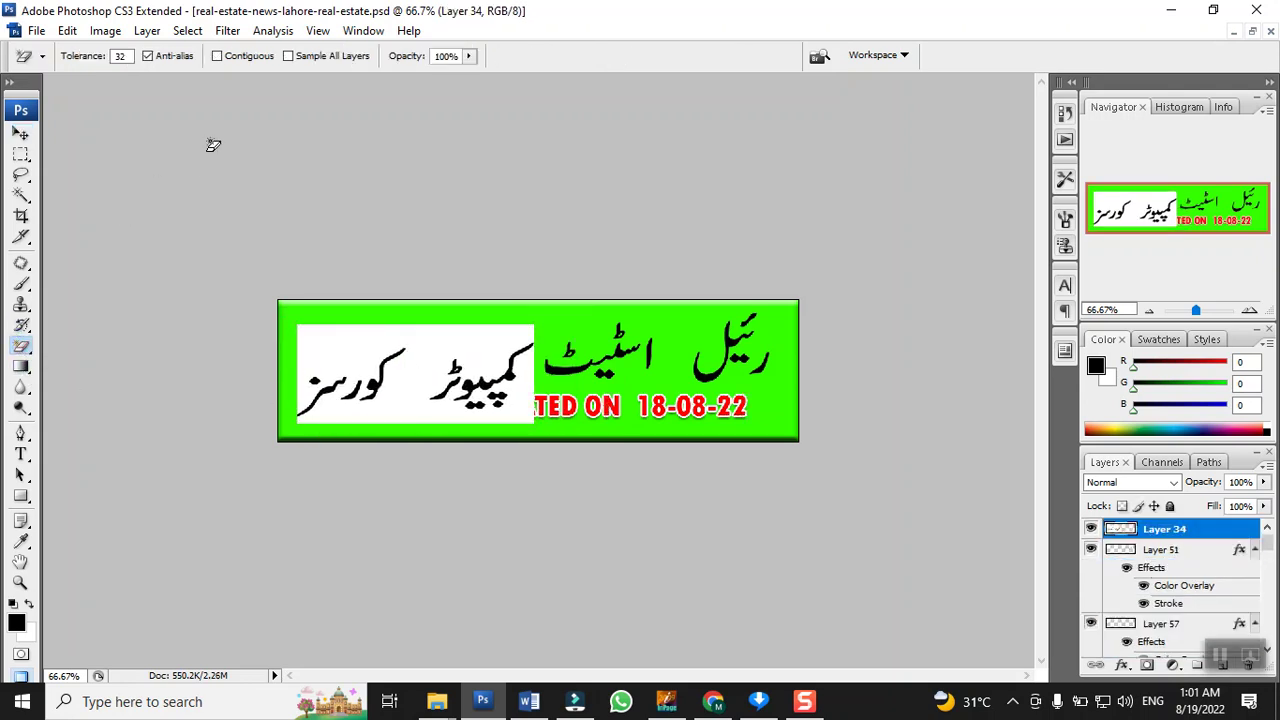
{"action": "left_click", "coordinate": [335, 344]}
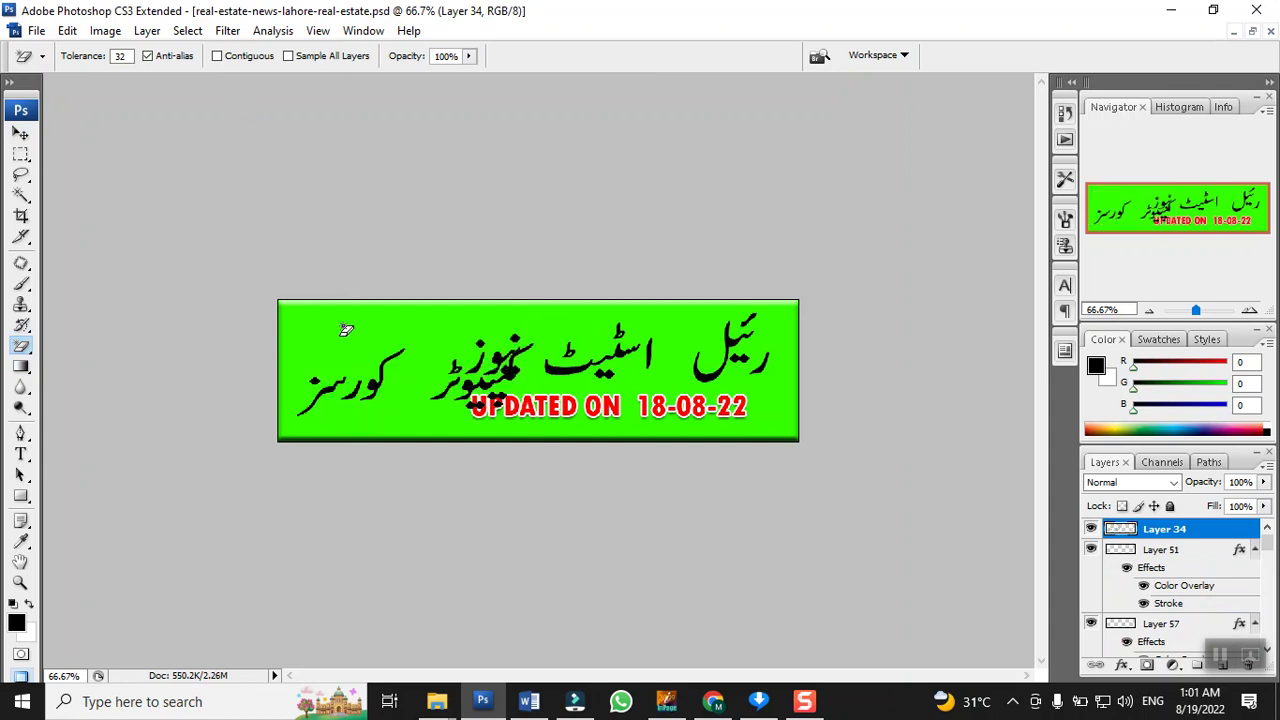
{"action": "key", "text": "ctrl+z"}
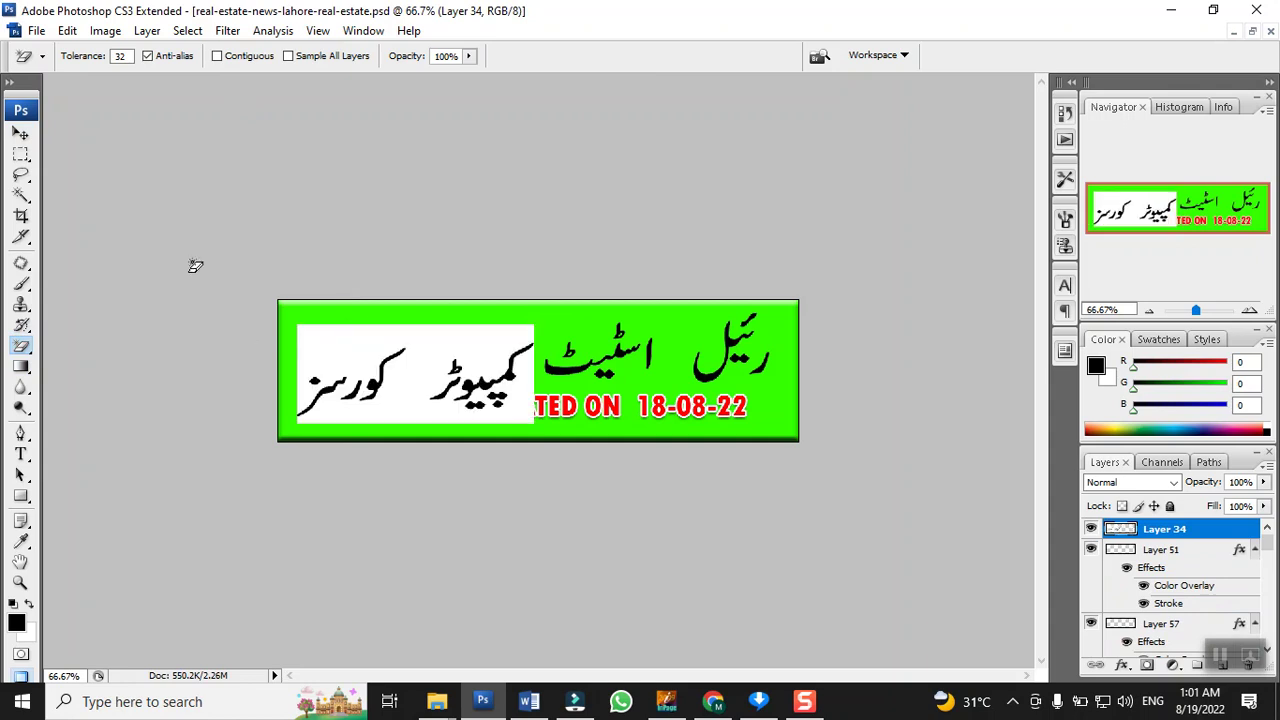
{"action": "left_click", "coordinate": [216, 60]}
{"action": "left_click", "coordinate": [332, 340]}
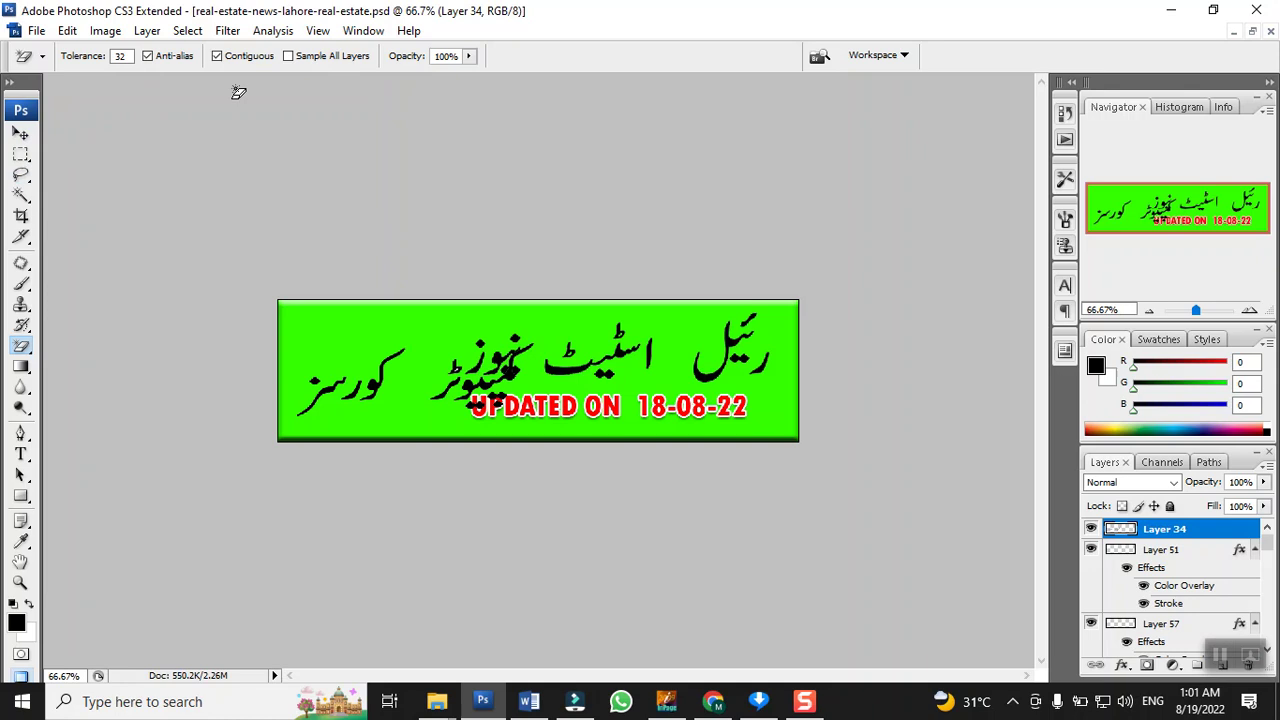
{"action": "key", "text": "ctrl+z"}
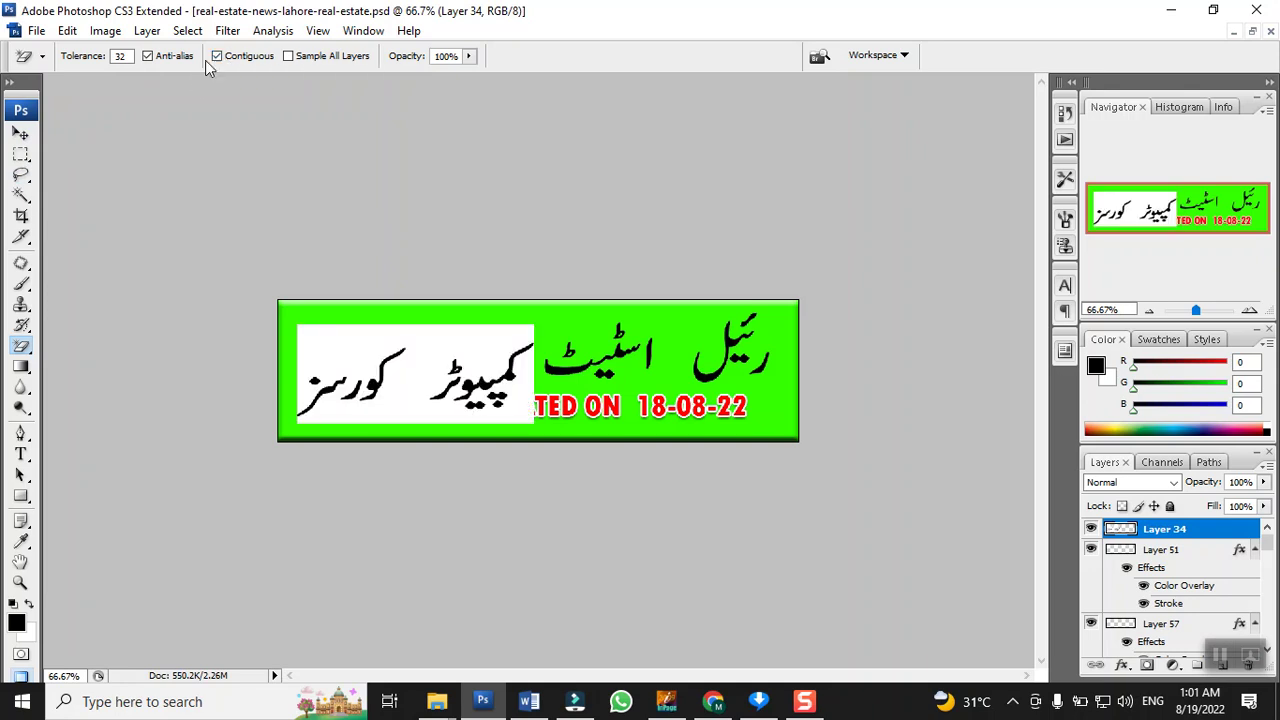
Turn Contiguous off and erase the heading picture's white background with the Magic Eraser.
{"action": "left_click", "coordinate": [218, 56]}
{"action": "left_click", "coordinate": [316, 343]}
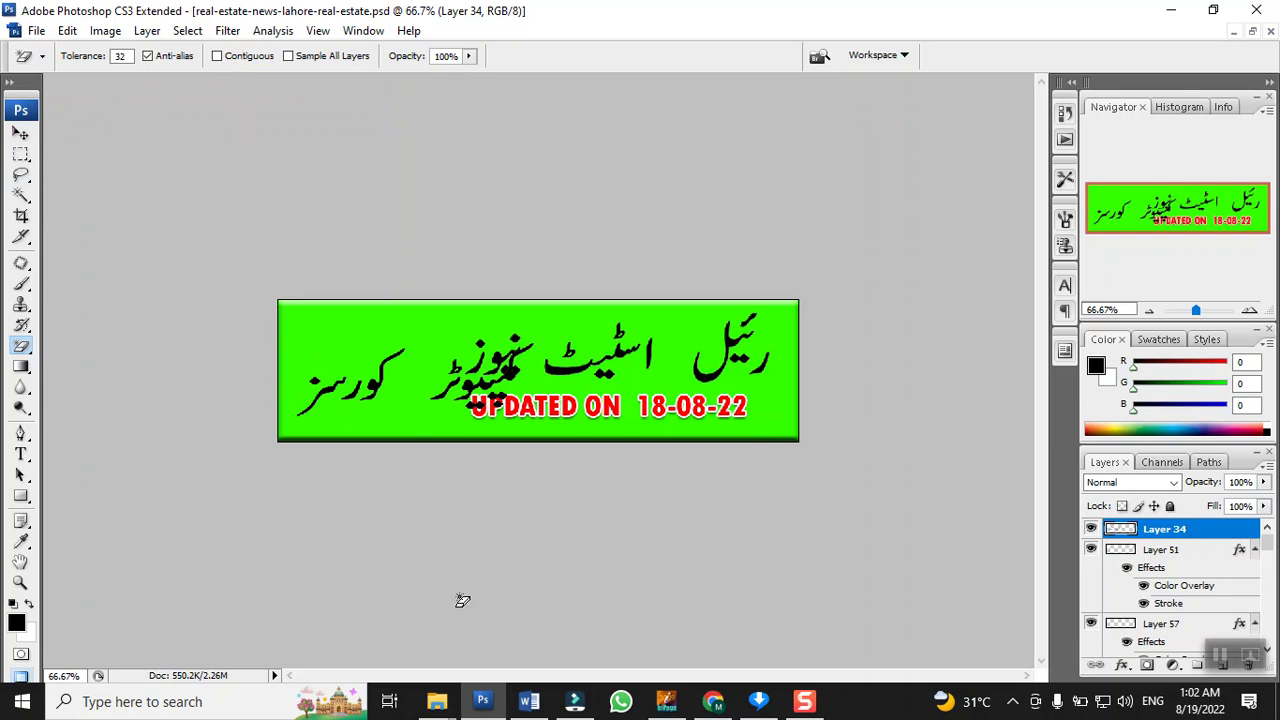
Switch to InPage and create a new one-page A4 portrait document with the default settings.
{"action": "left_click", "coordinate": [666, 701]}
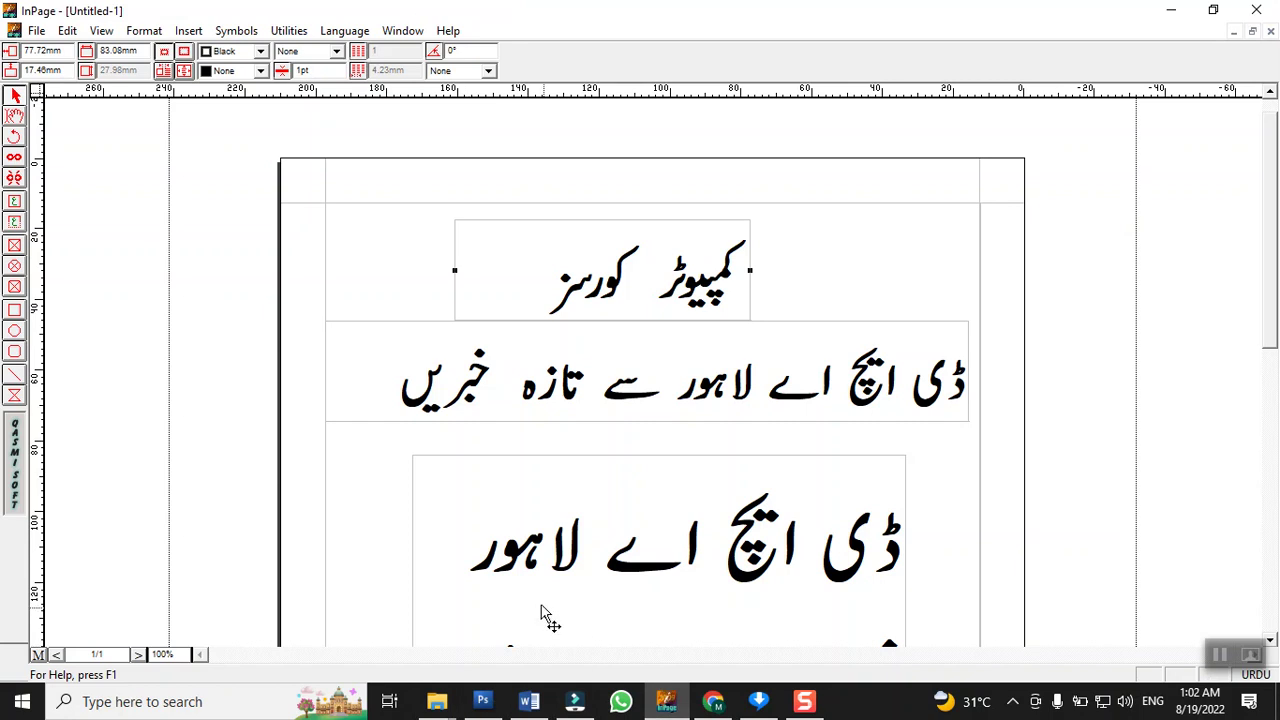
{"action": "left_click", "coordinate": [36, 31]}
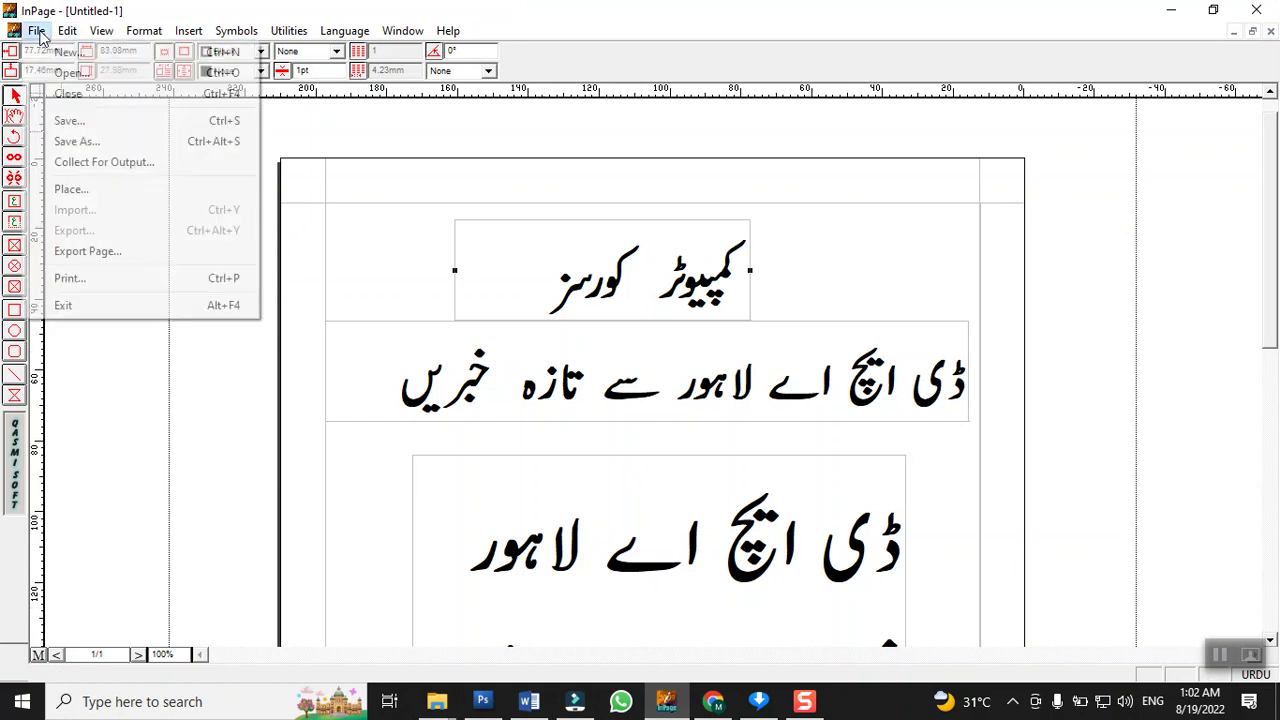
{"action": "left_click", "coordinate": [64, 51]}
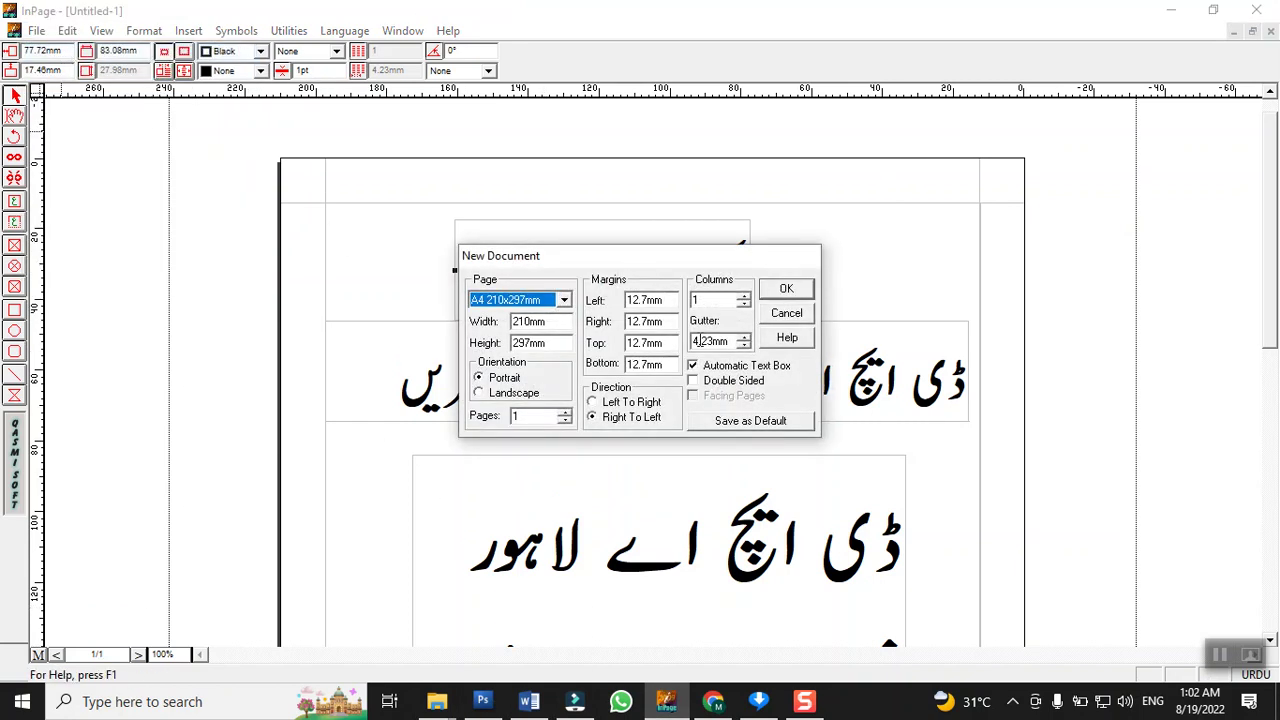
{"action": "left_click", "coordinate": [781, 293]}
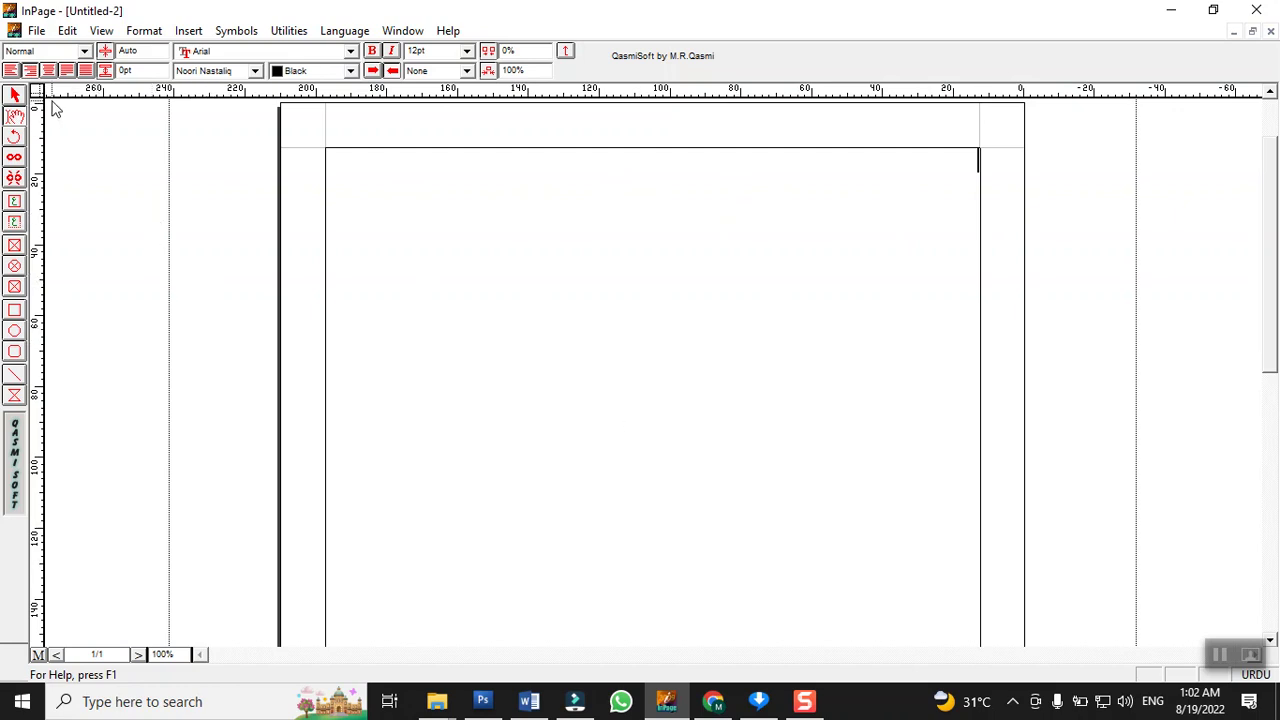
Draw a text box about 120 mm wide near the top of the page and enter "پاکستان پراپرٹیز بہترین رئیل اسٹیٹ ایجنٹ".
{"action": "left_click", "coordinate": [15, 226]}
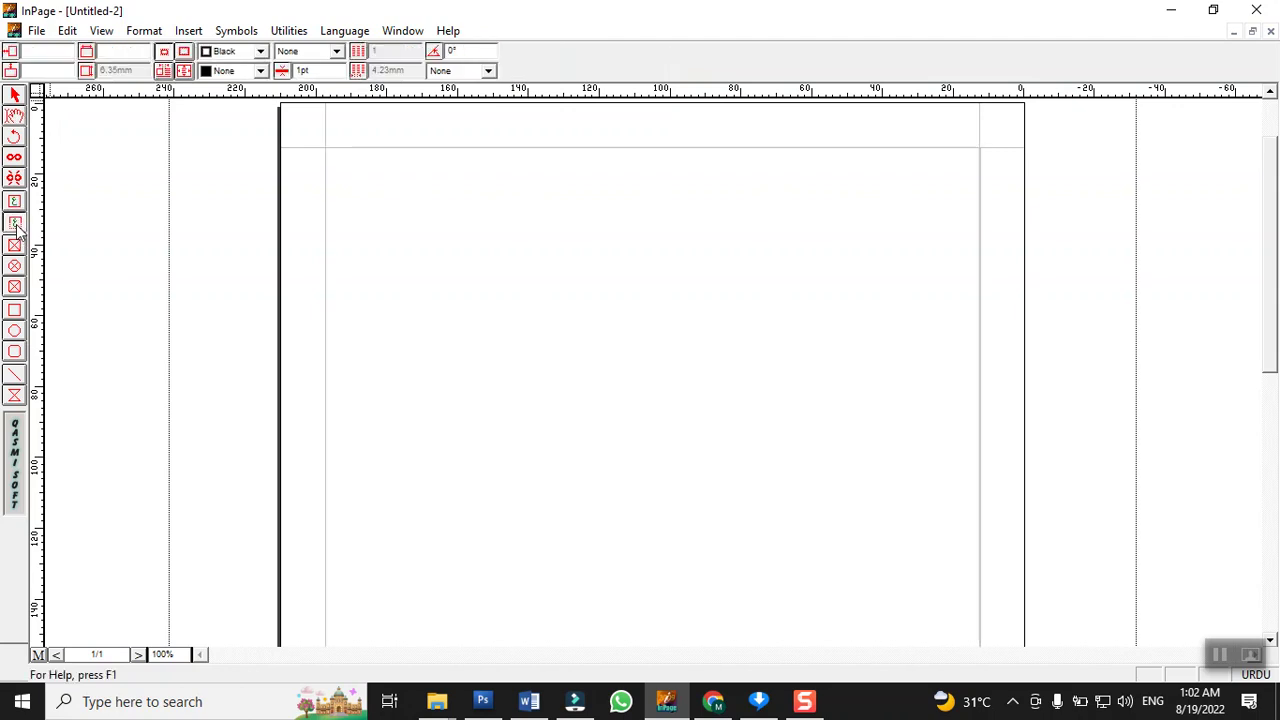
{"action": "left_click_drag", "start_coordinate": [388, 253], "coordinate": [810, 278]}
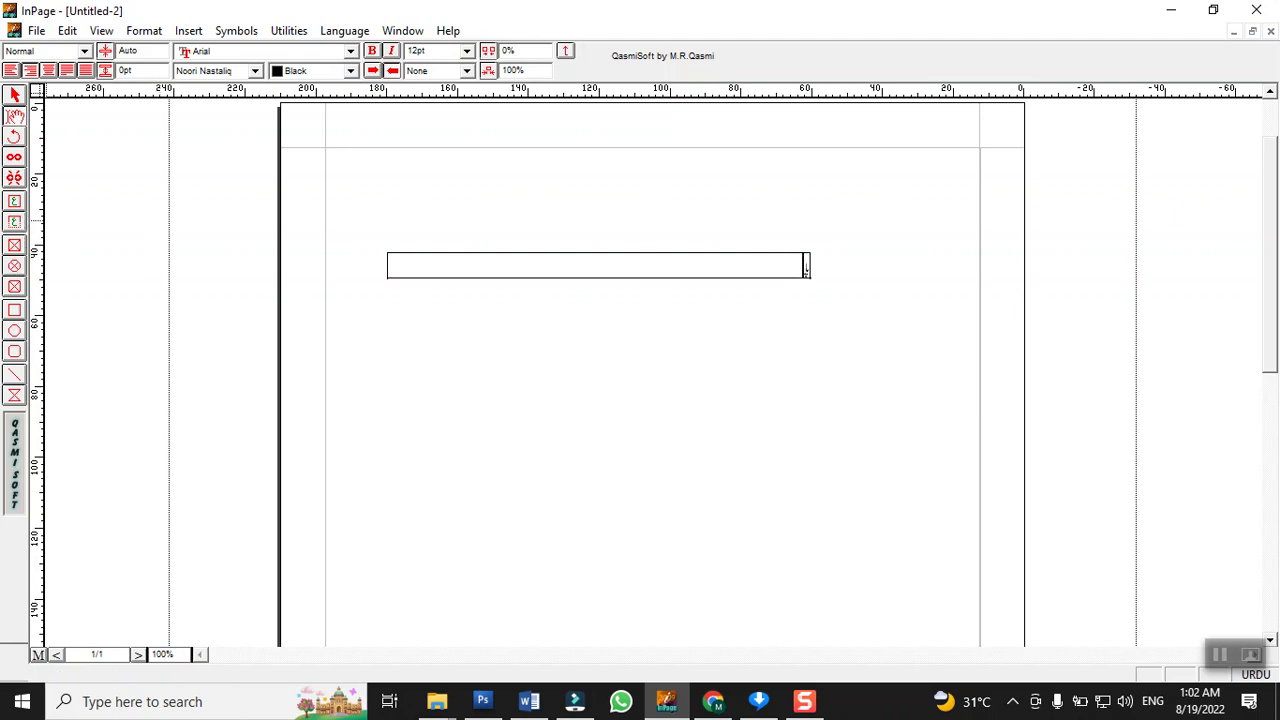
{"action": "type", "text": "کستان پاپی بہترین"}
{"action": "type", "text": "رئیل اسٹیٹ"}
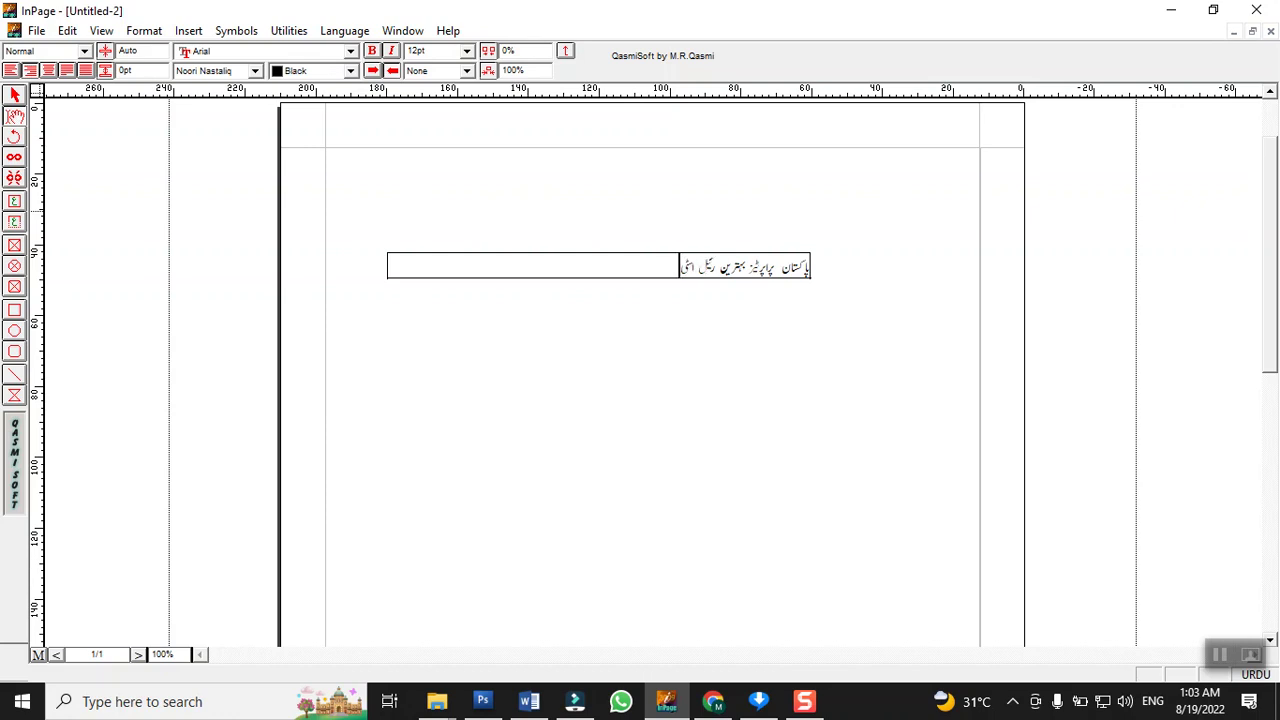
{"action": "type", "text": " ایجنٹ"}
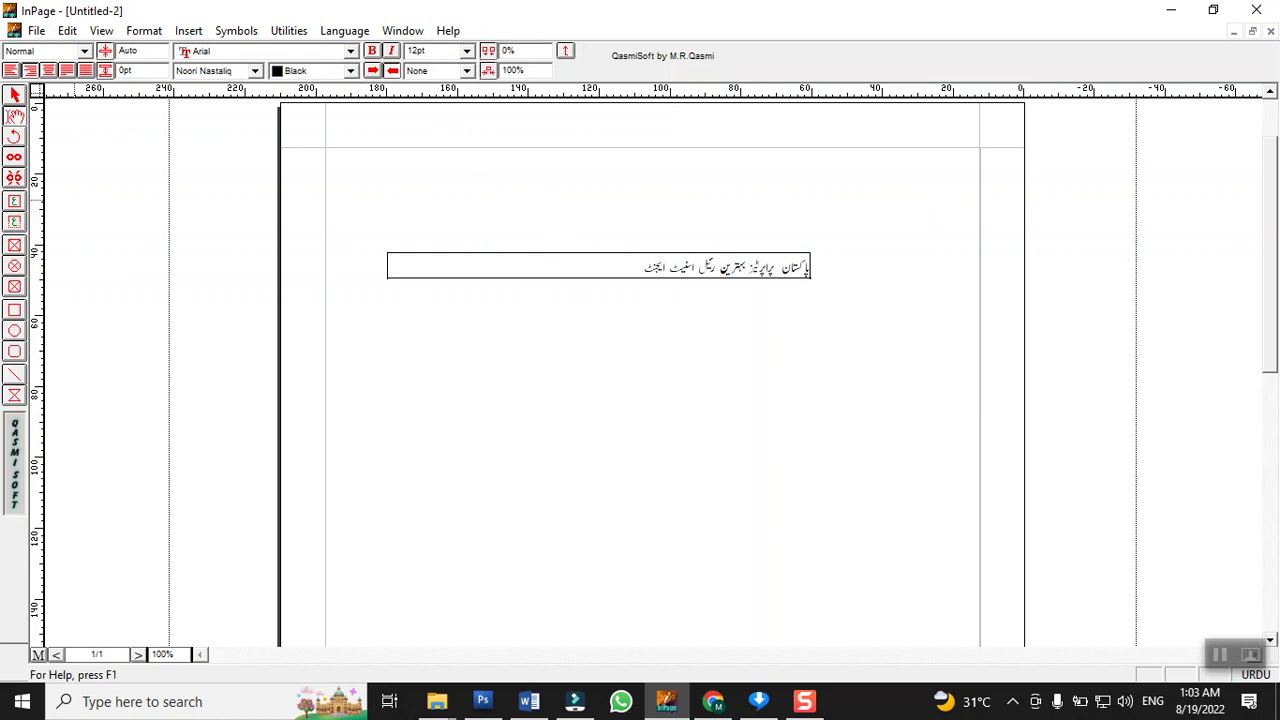
Narrow the text box to about 40 mm wide, keeping its right edge in place.
{"action": "left_click", "coordinate": [14, 96]}
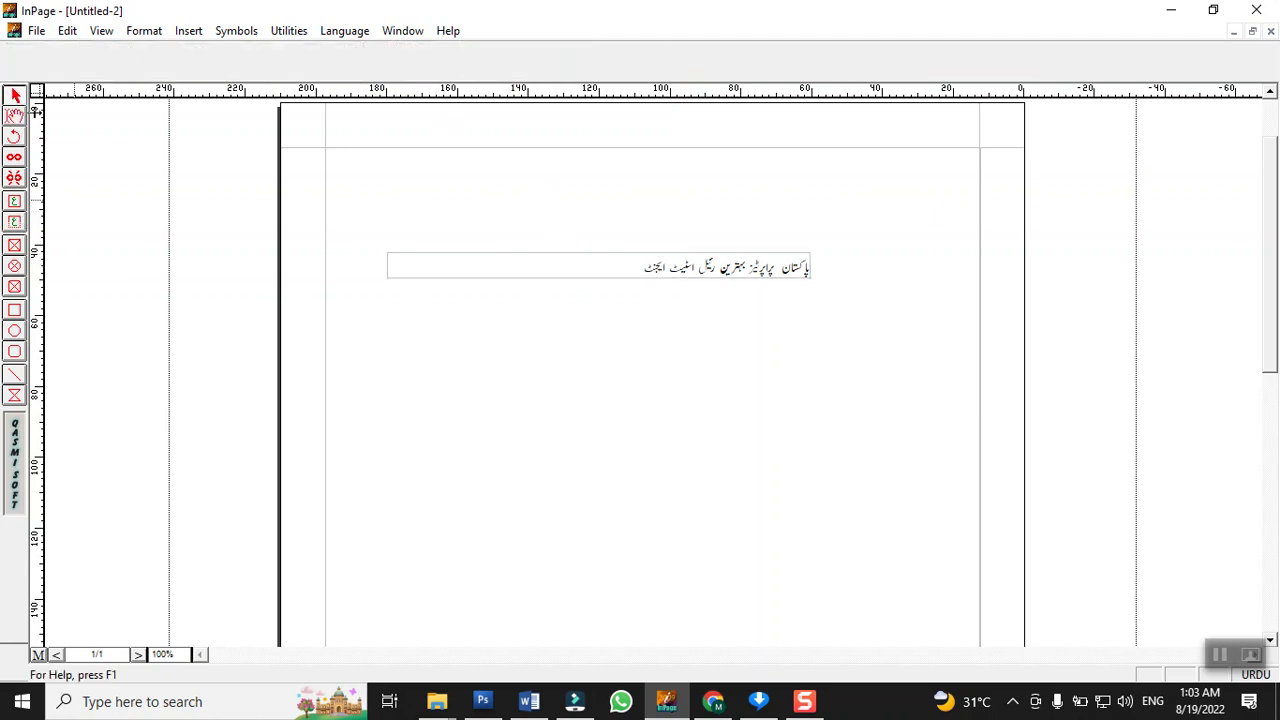
{"action": "left_click", "coordinate": [467, 277]}
{"action": "left_click_drag", "start_coordinate": [388, 268], "coordinate": [666, 279]}
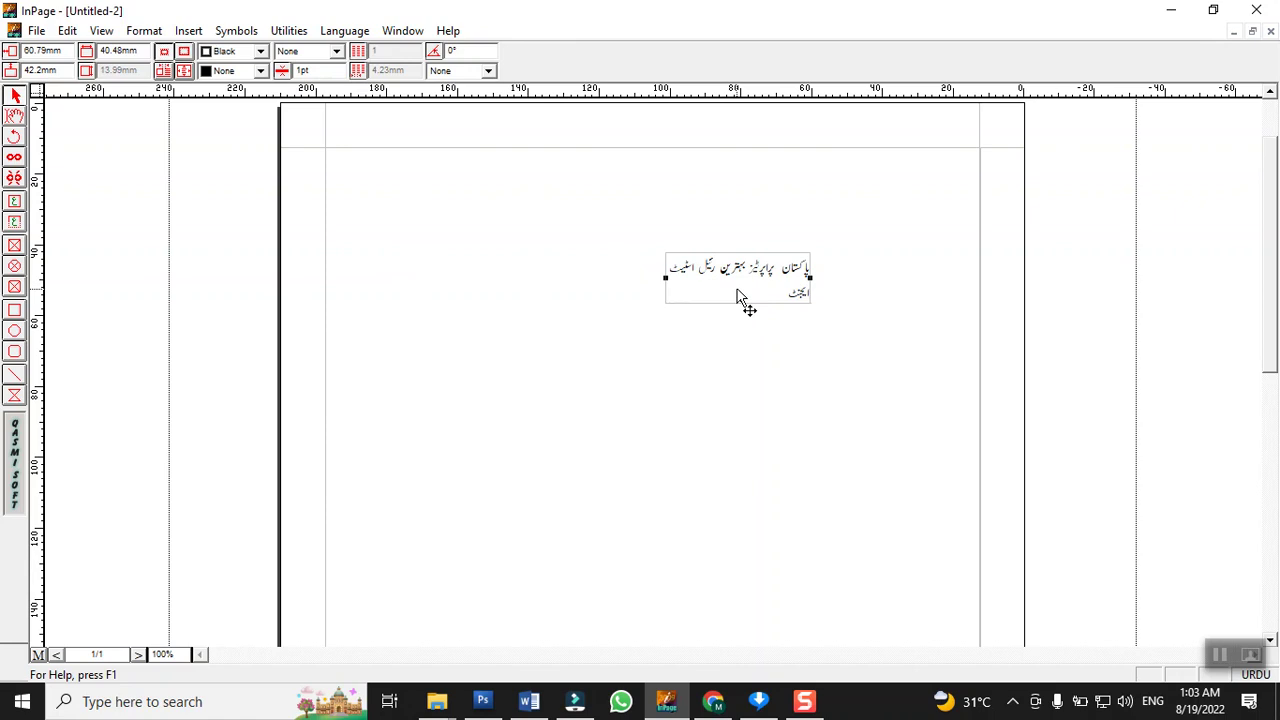
Place the text cursor in the box, add an empty line after the last word, and remove it again.
{"action": "left_click", "coordinate": [14, 117]}
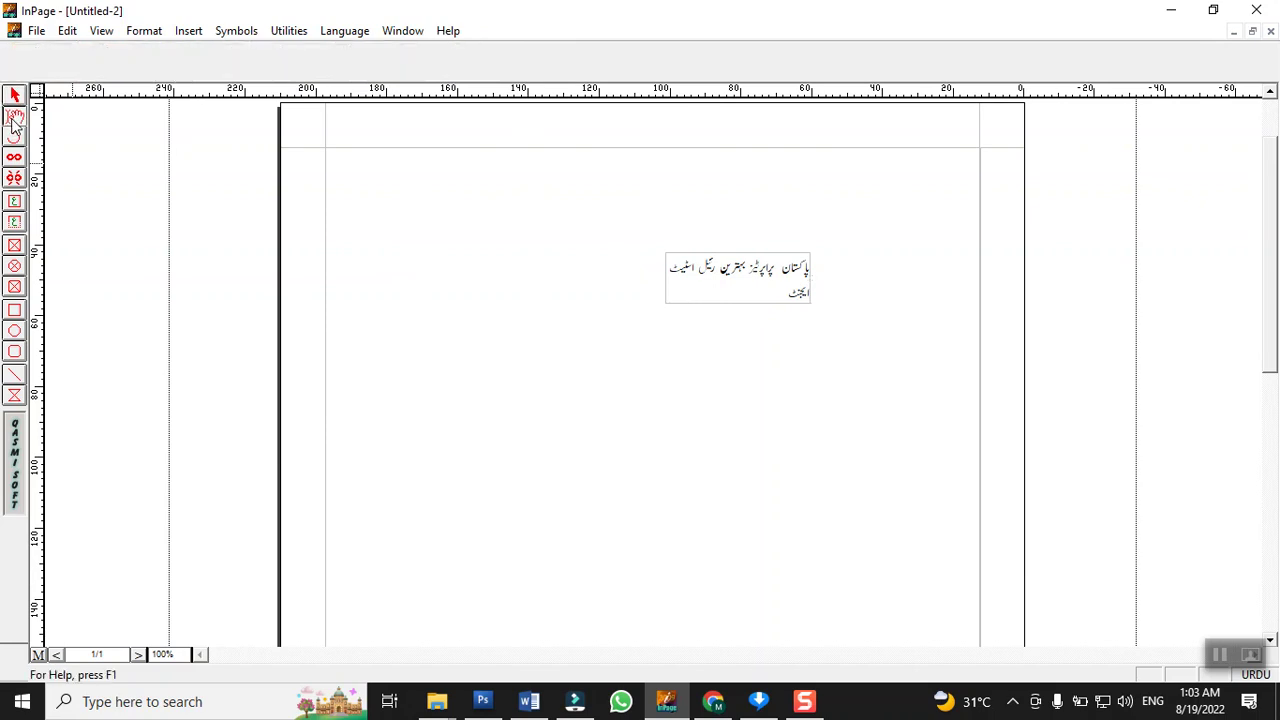
{"action": "left_click", "coordinate": [780, 300]}
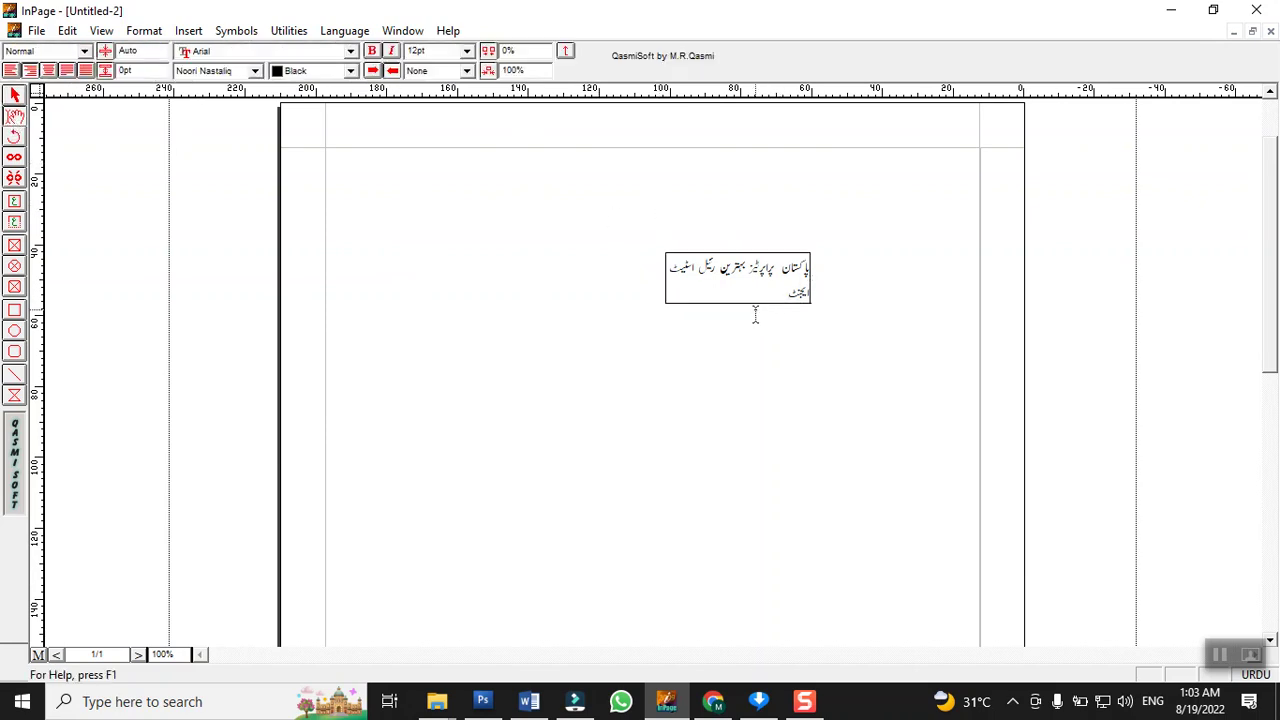
{"action": "key", "text": "Return"}
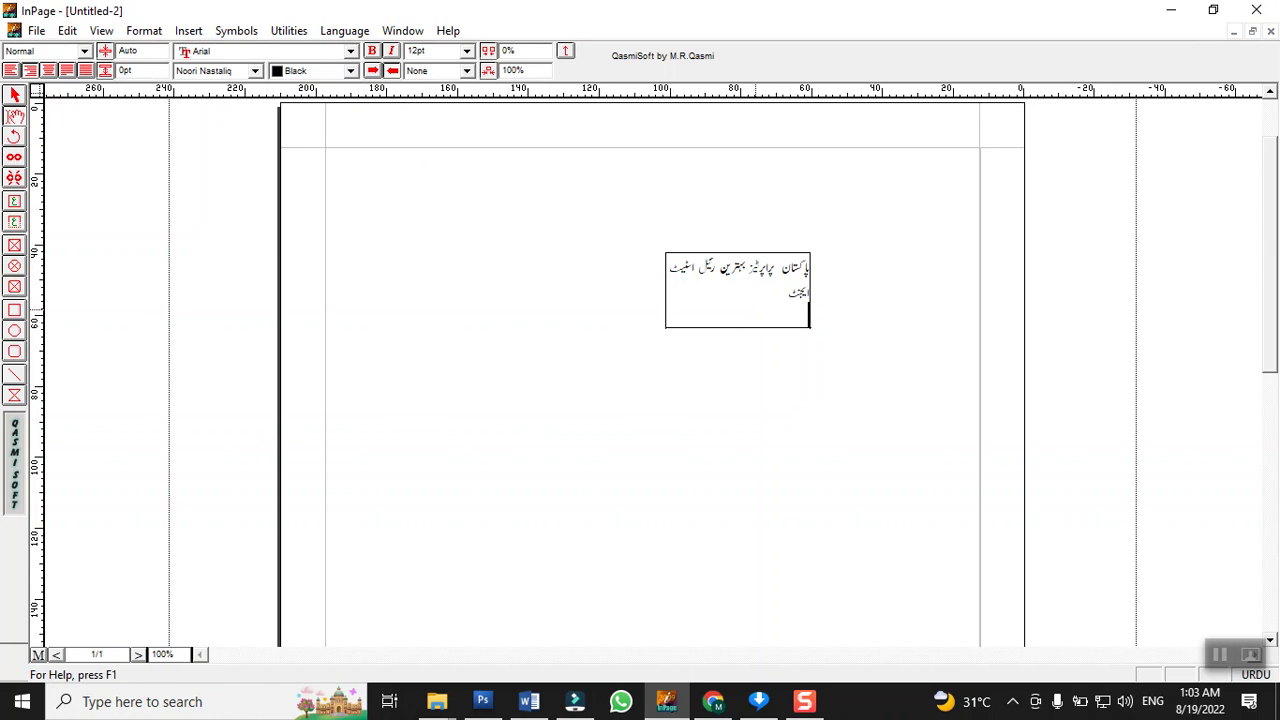
{"action": "key", "text": "BackSpace"}
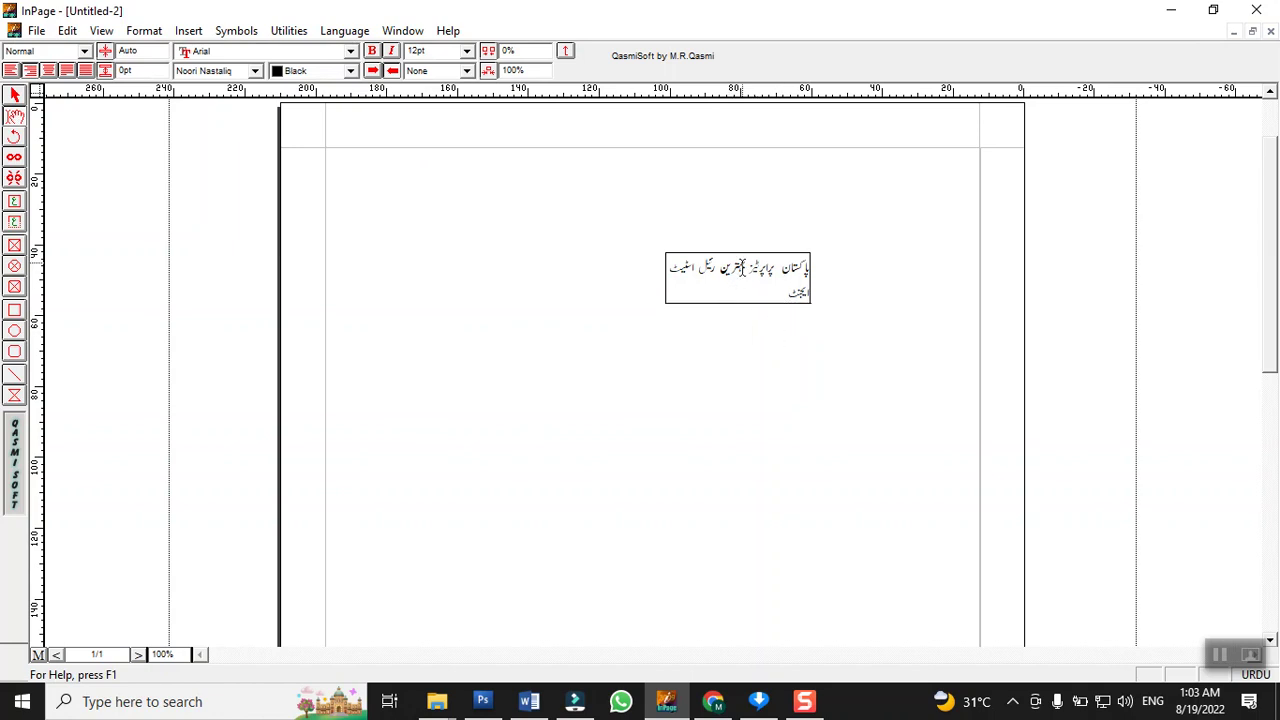
Set the size of all text in the box to 48 pt.
{"action": "key", "text": "ctrl+a"}
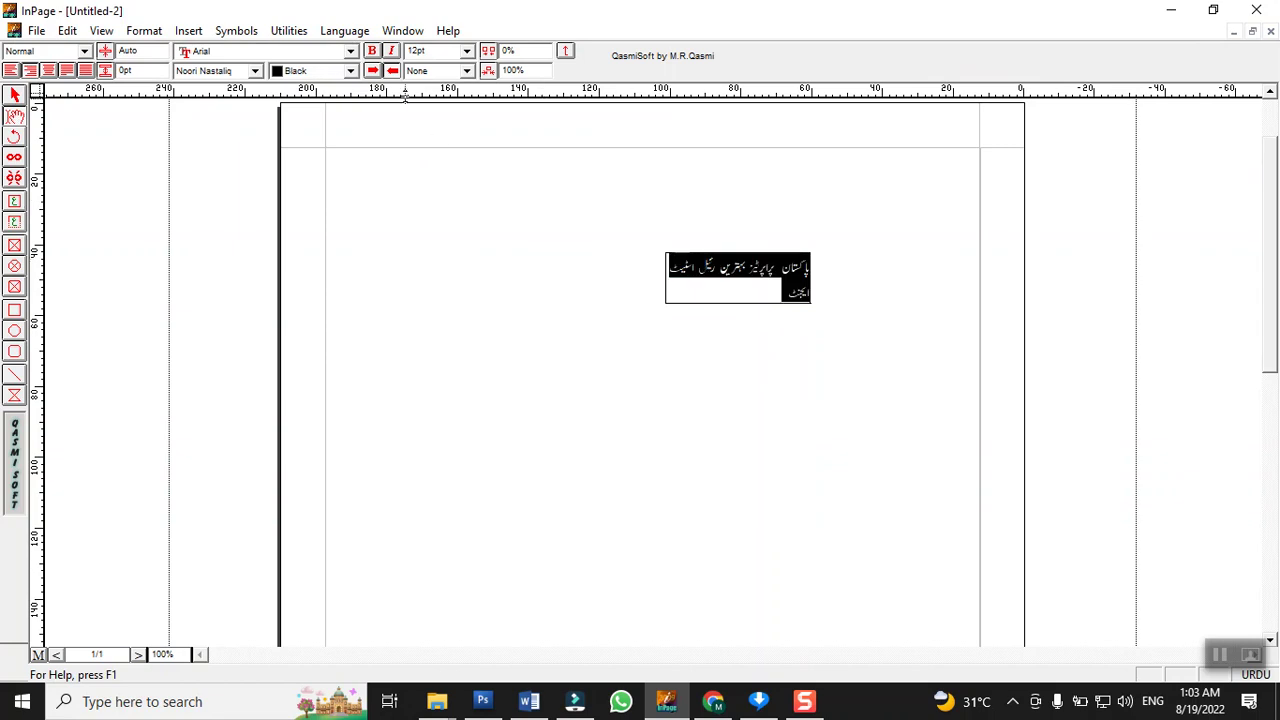
{"action": "left_click", "coordinate": [466, 51]}
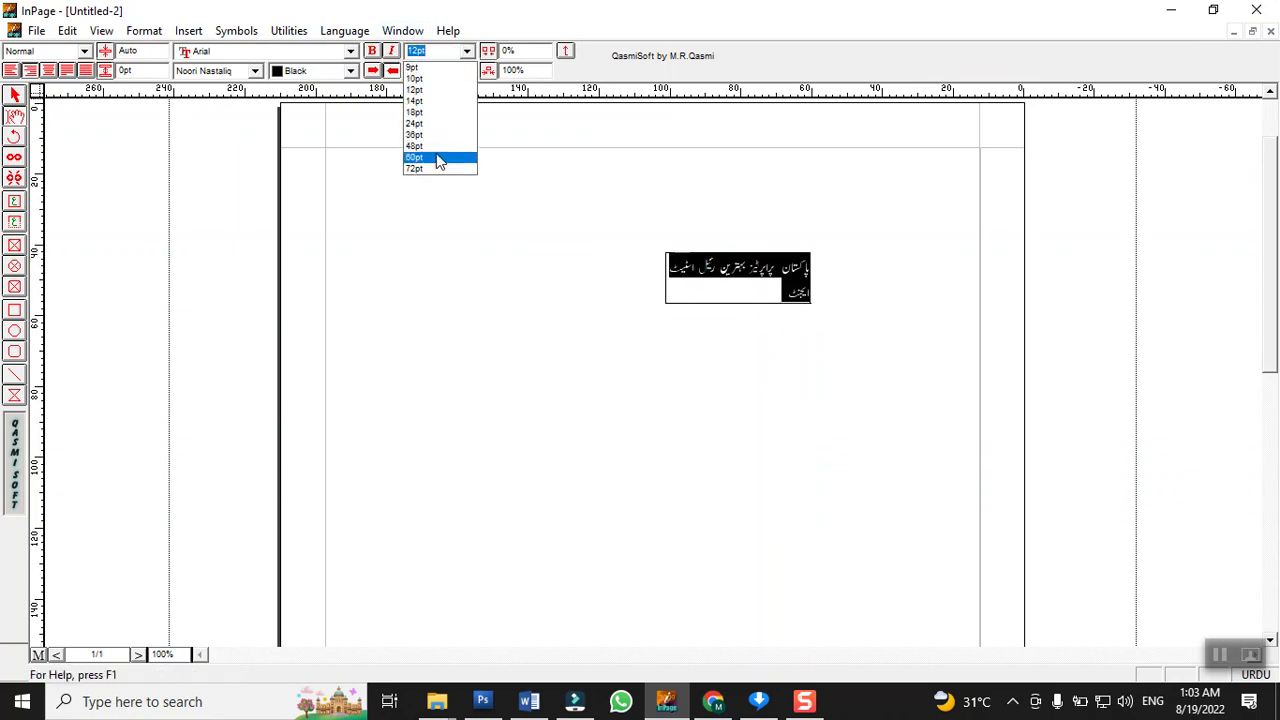
{"action": "left_click", "coordinate": [436, 149]}
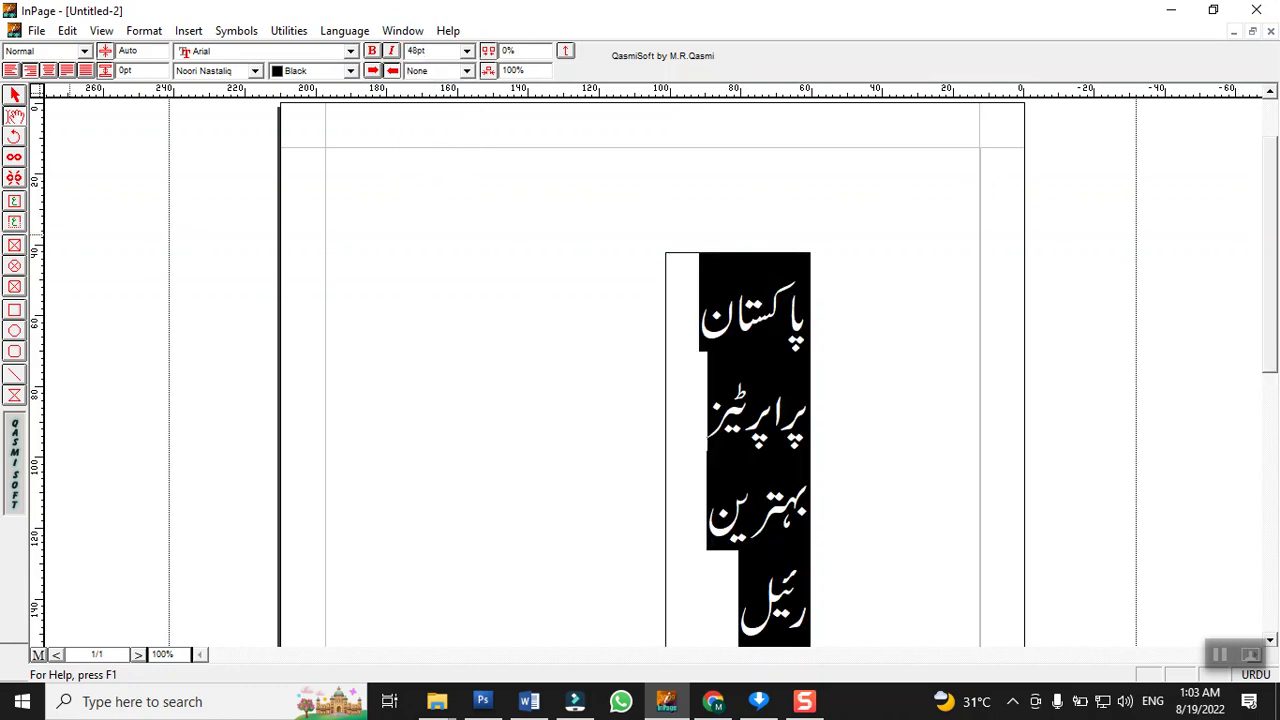
Move the text box up to the top margin and widen it on both sides to about 163 mm.
{"action": "left_click", "coordinate": [15, 95]}
{"action": "left_click", "coordinate": [700, 414]}
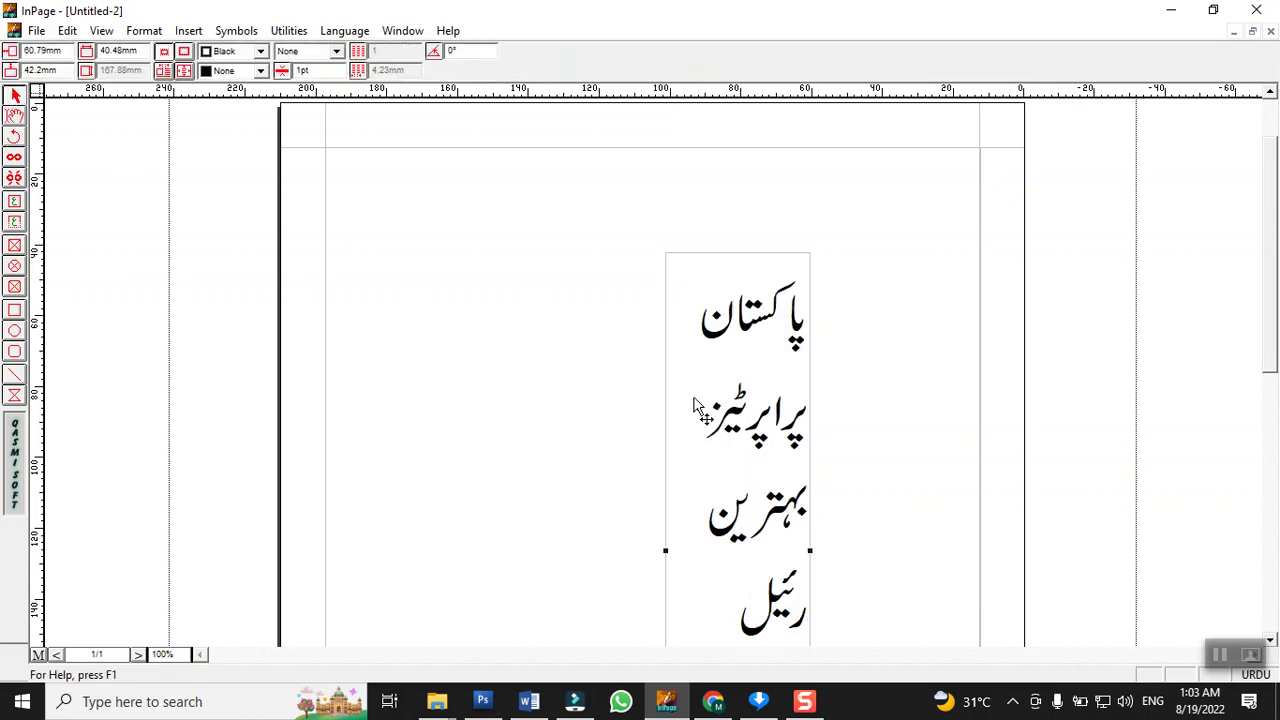
{"action": "left_click_drag", "start_coordinate": [755, 300], "coordinate": [760, 305]}
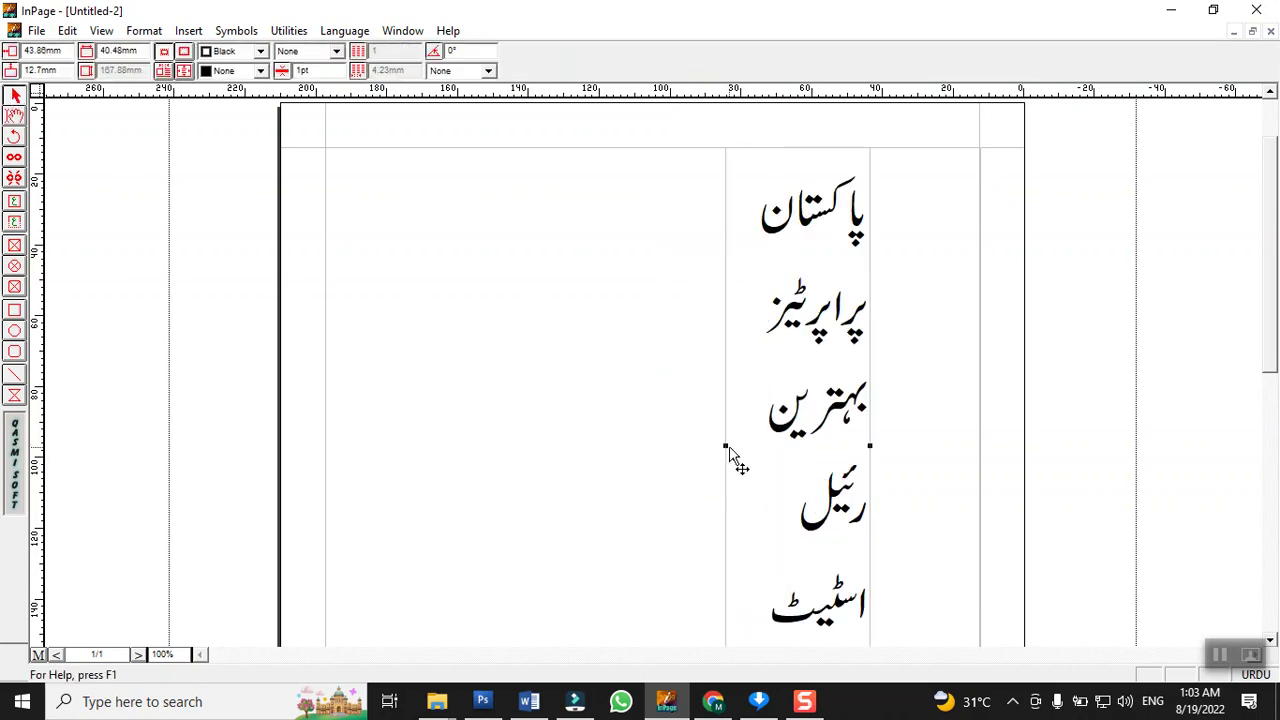
{"action": "left_click_drag", "start_coordinate": [723, 443], "coordinate": [372, 418]}
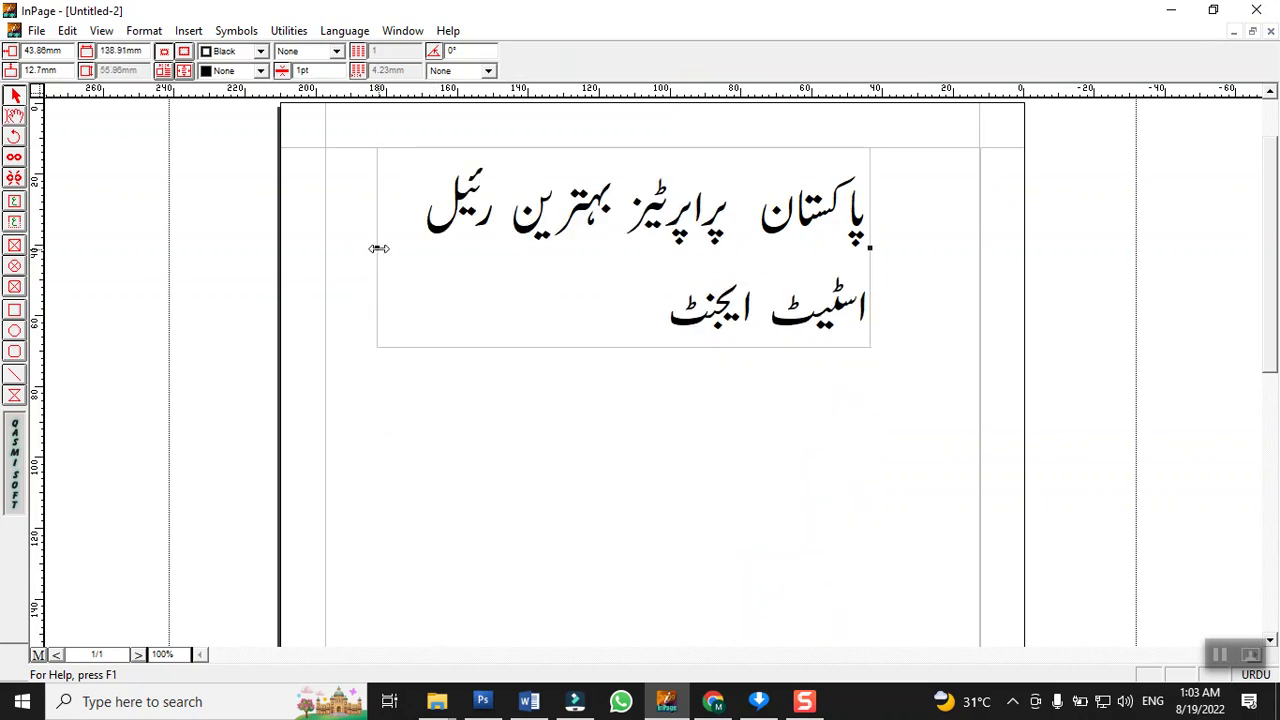
{"action": "left_click_drag", "start_coordinate": [357, 235], "coordinate": [353, 238]}
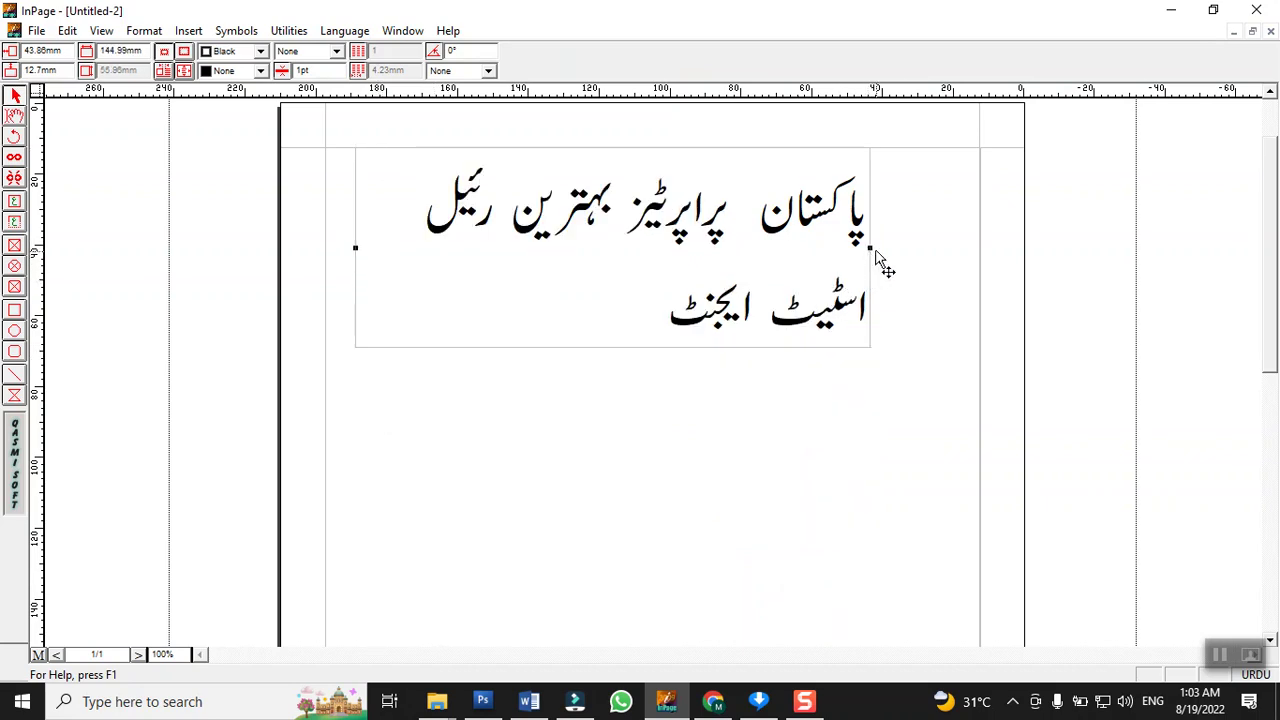
{"action": "left_click_drag", "start_coordinate": [868, 246], "coordinate": [934, 247]}
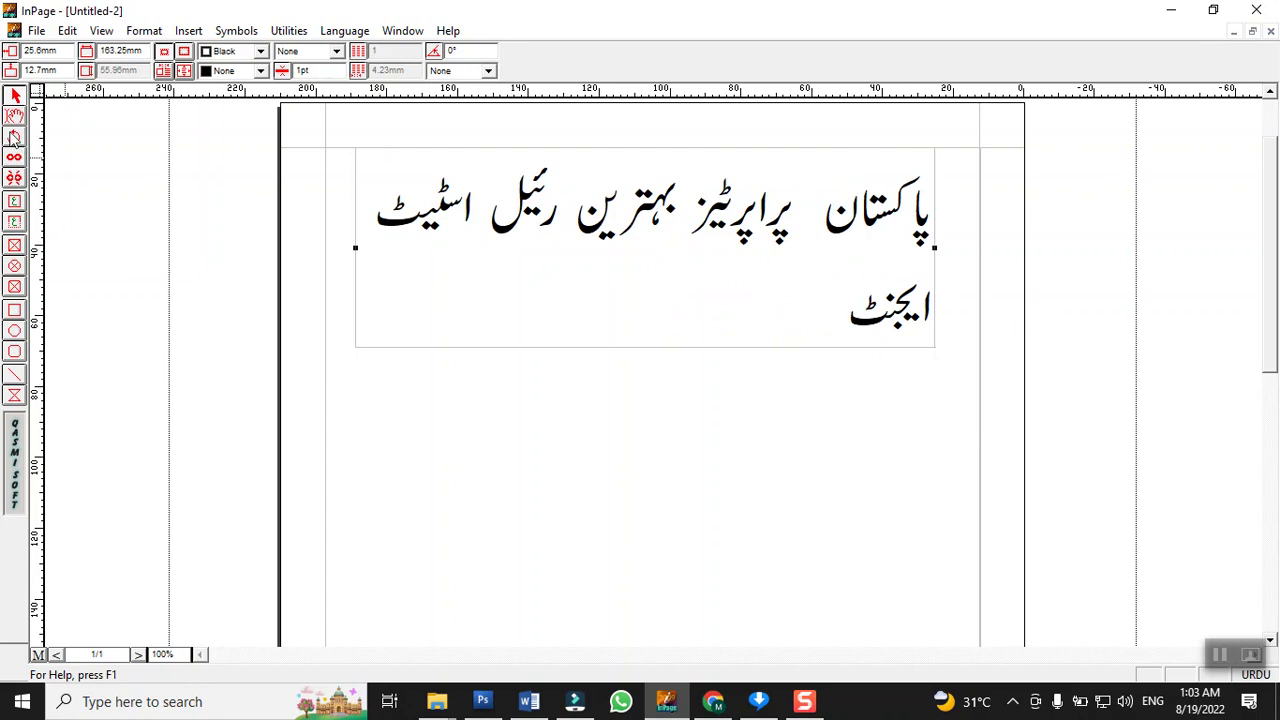
Make all text in the box bold and set its size to 72 pt.
{"action": "left_click", "coordinate": [14, 118]}
{"action": "left_click", "coordinate": [508, 200]}
{"action": "key", "text": "ctrl+a"}
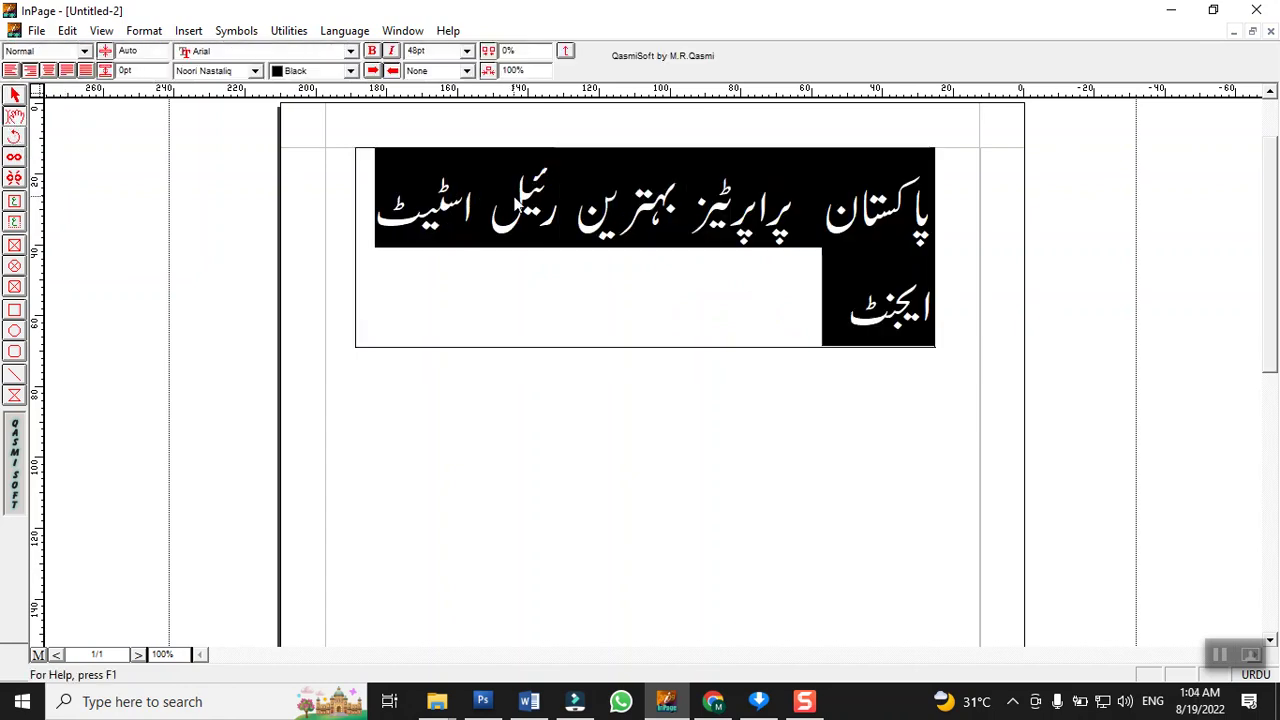
{"action": "left_click", "coordinate": [372, 52]}
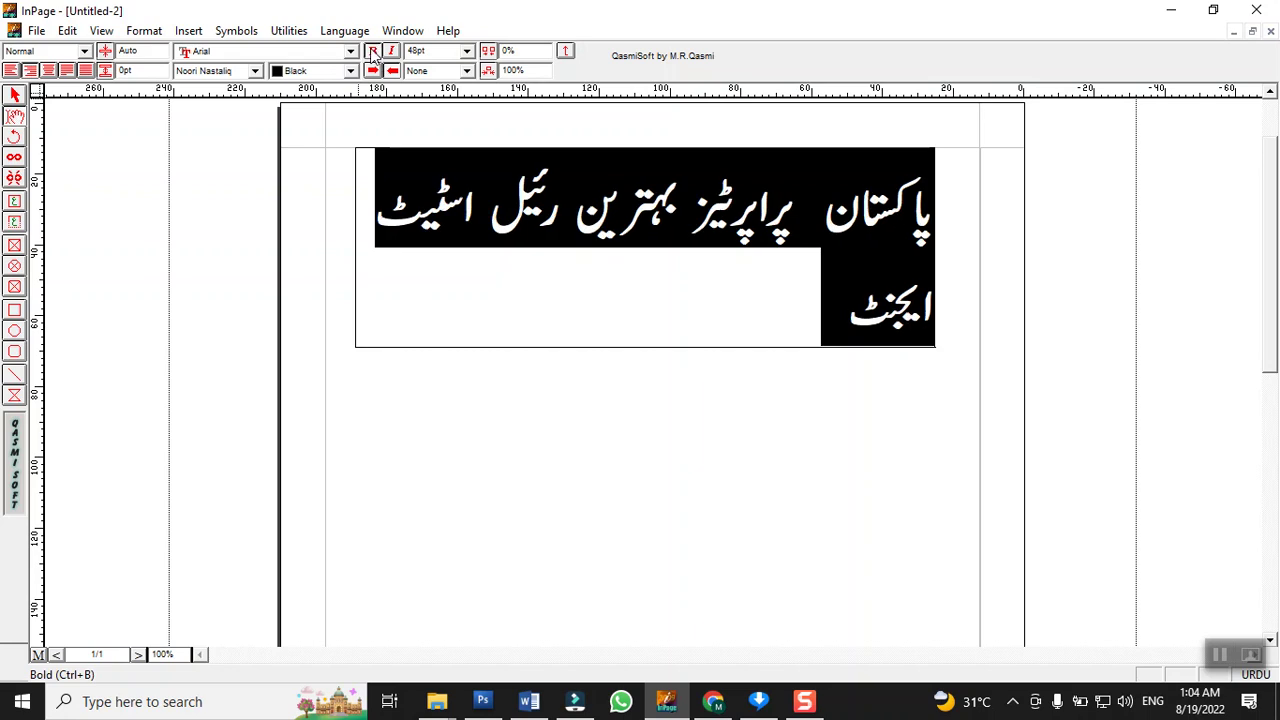
{"action": "left_click", "coordinate": [466, 51]}
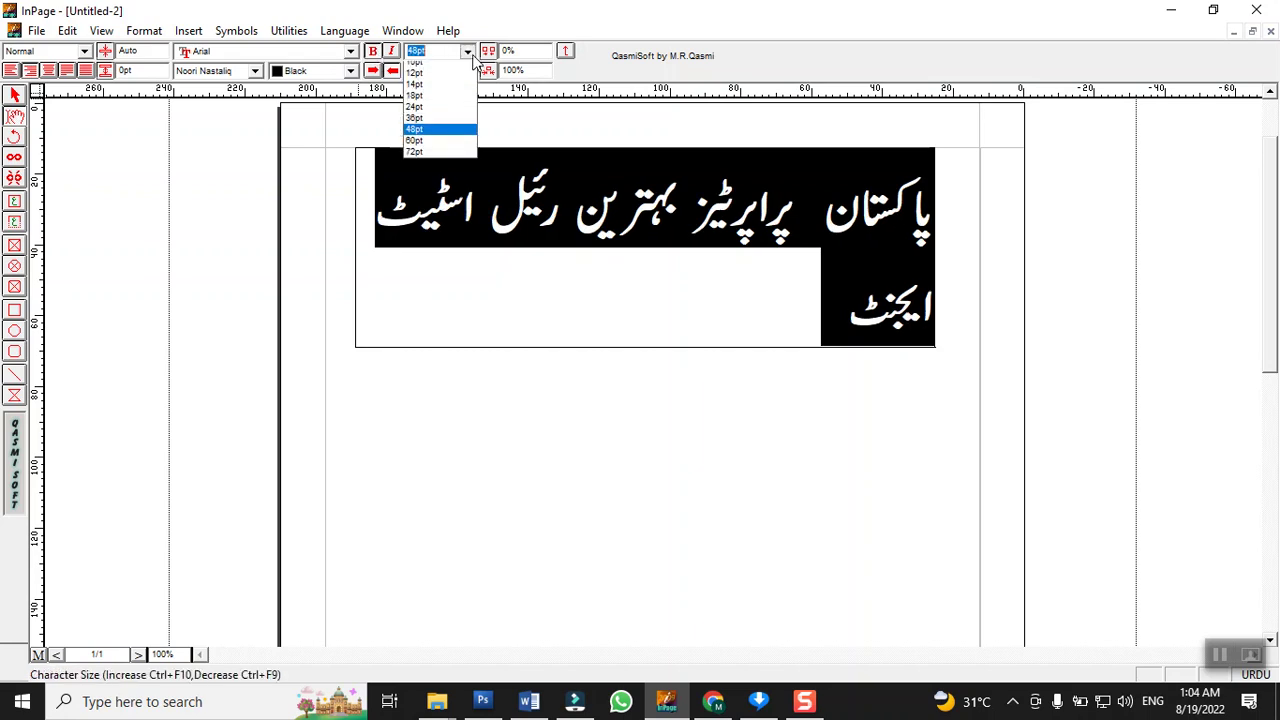
{"action": "left_click", "coordinate": [435, 168]}
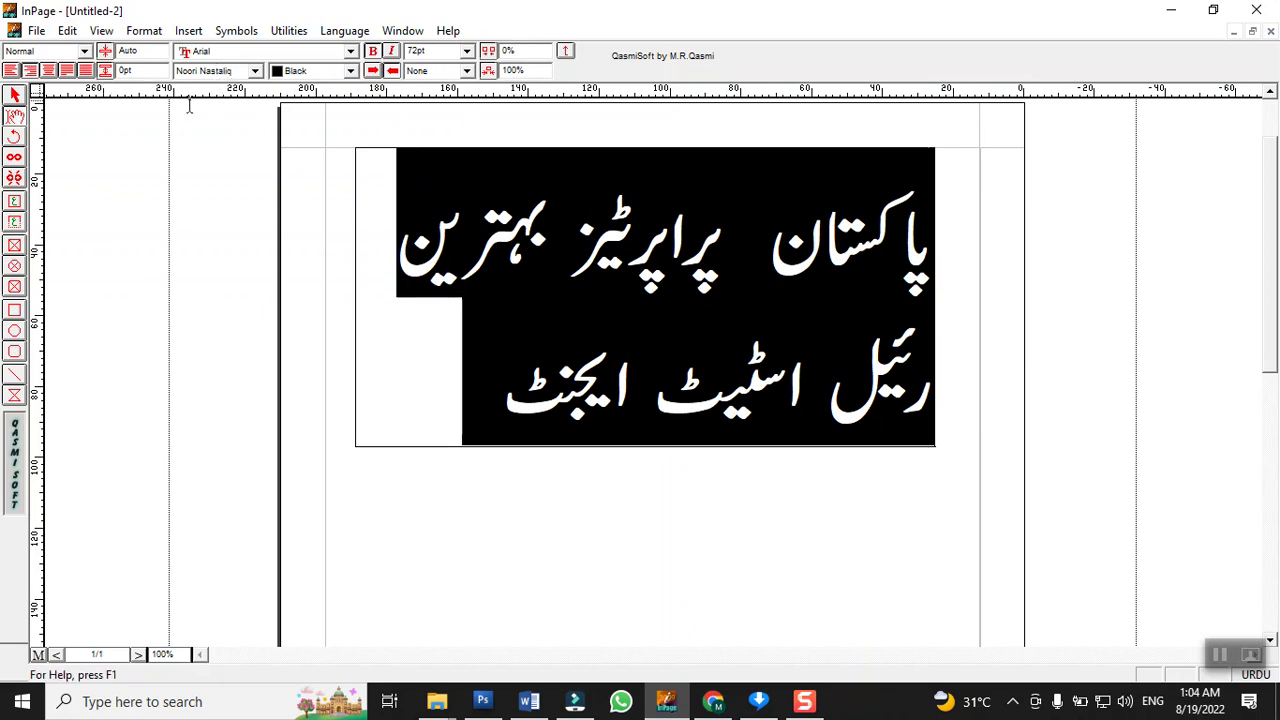
Try the Bombay Black Urdu font on all the text in the box.
{"action": "left_click", "coordinate": [256, 71]}
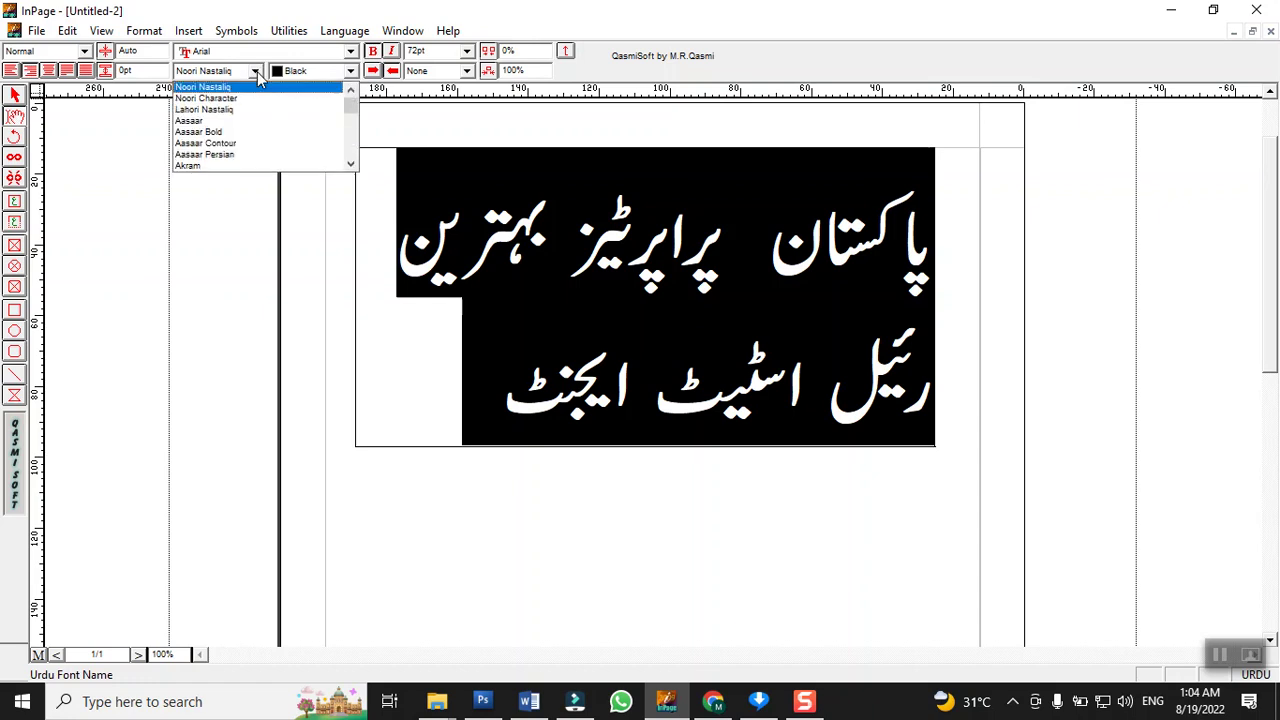
{"action": "left_click", "coordinate": [351, 164]}
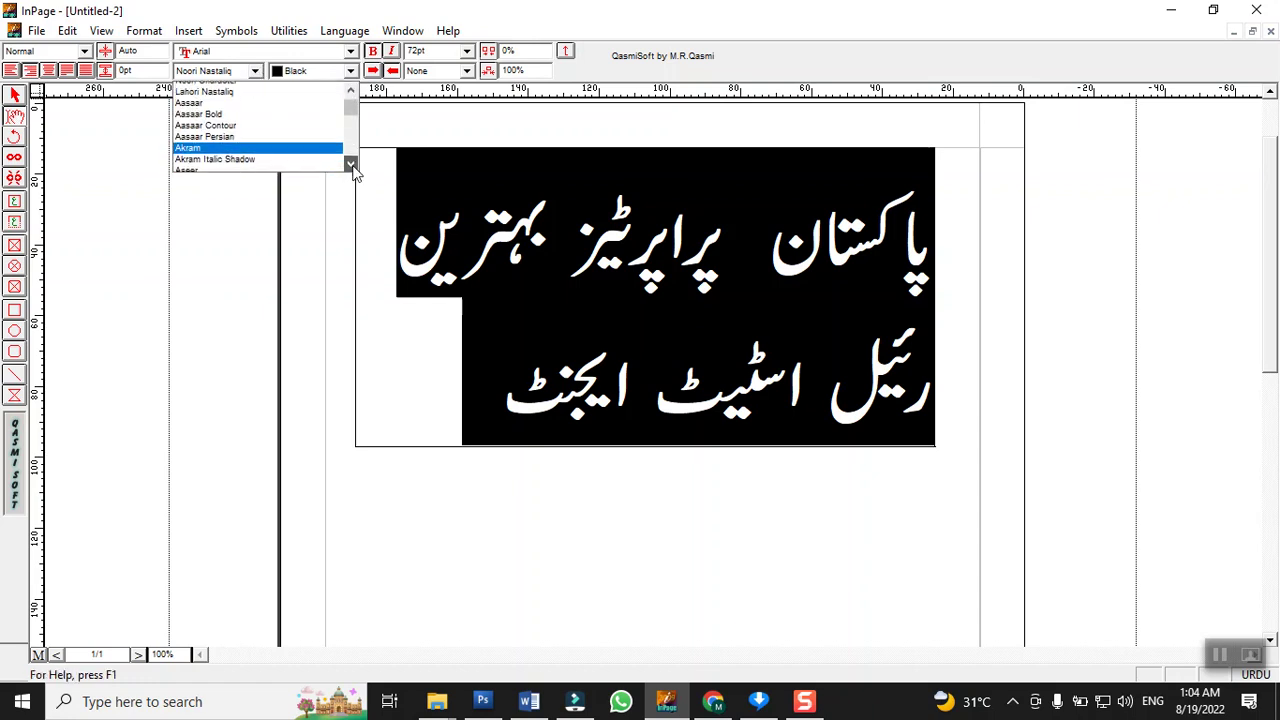
{"action": "left_click", "coordinate": [351, 164]}
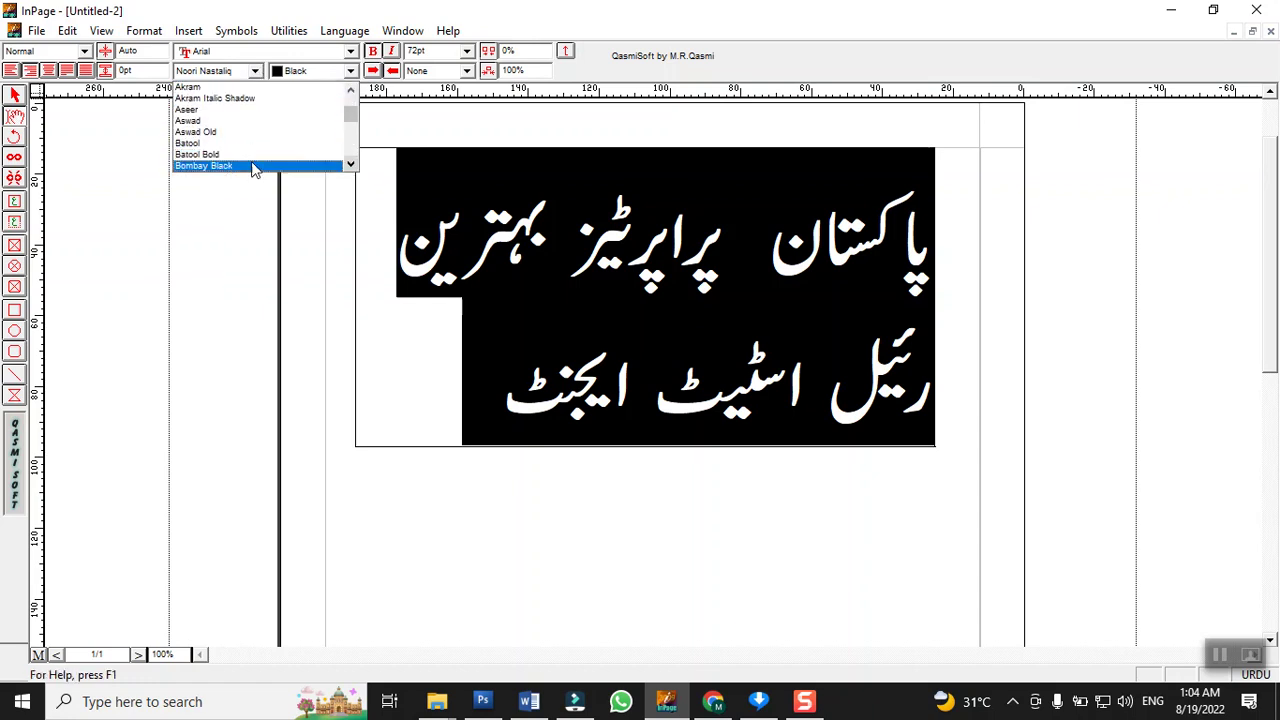
{"action": "left_click", "coordinate": [250, 166]}
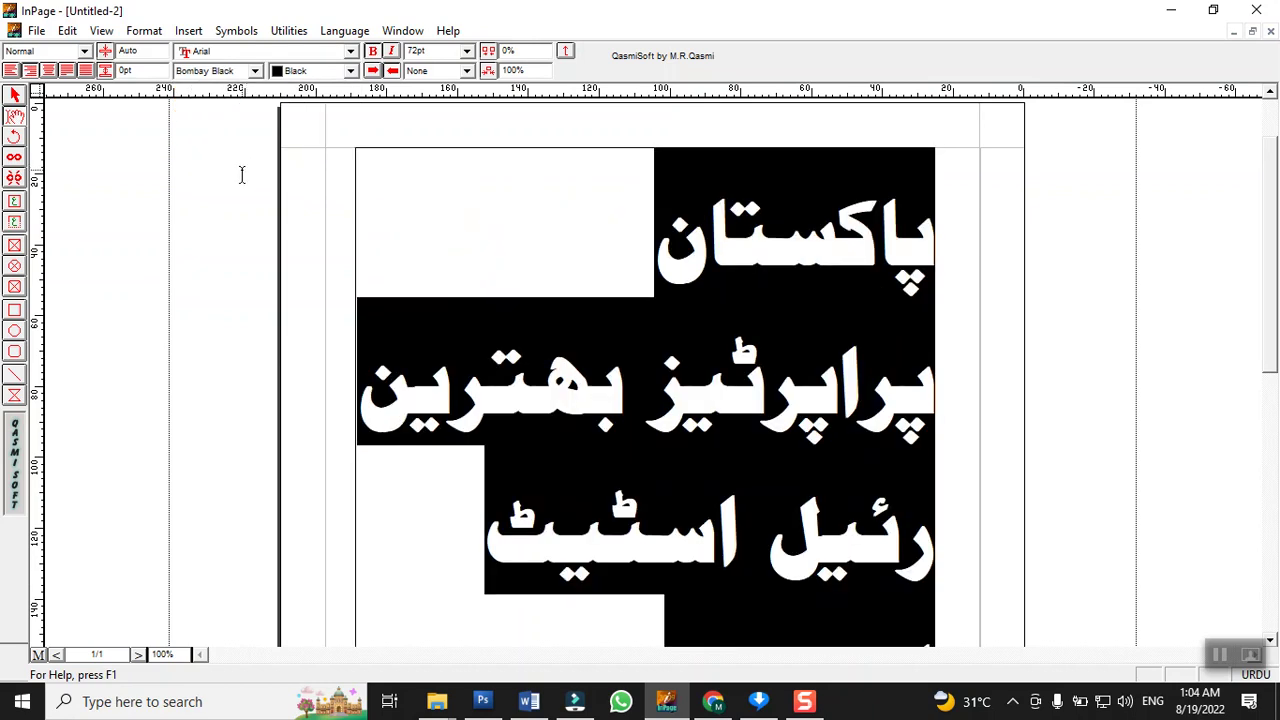
Change the selected text to the Dubai Urdu font at 24 pt and deselect it.
{"action": "left_click", "coordinate": [255, 70]}
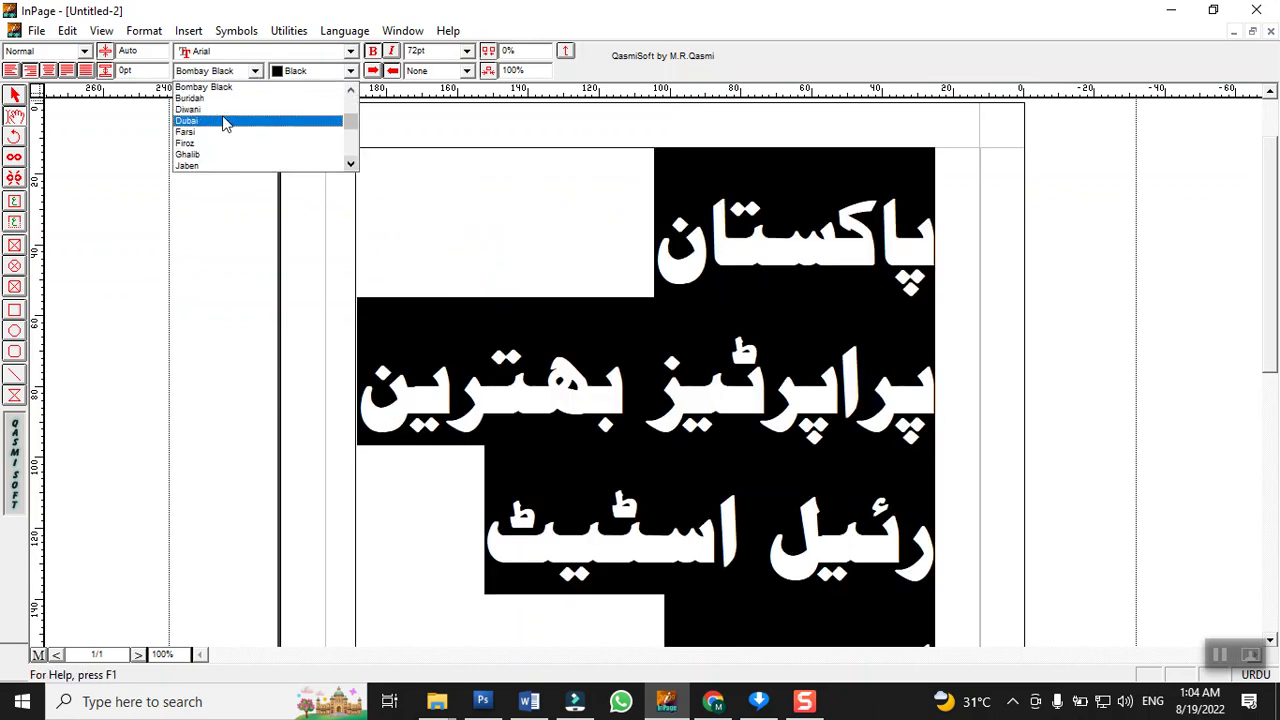
{"action": "left_click", "coordinate": [222, 120]}
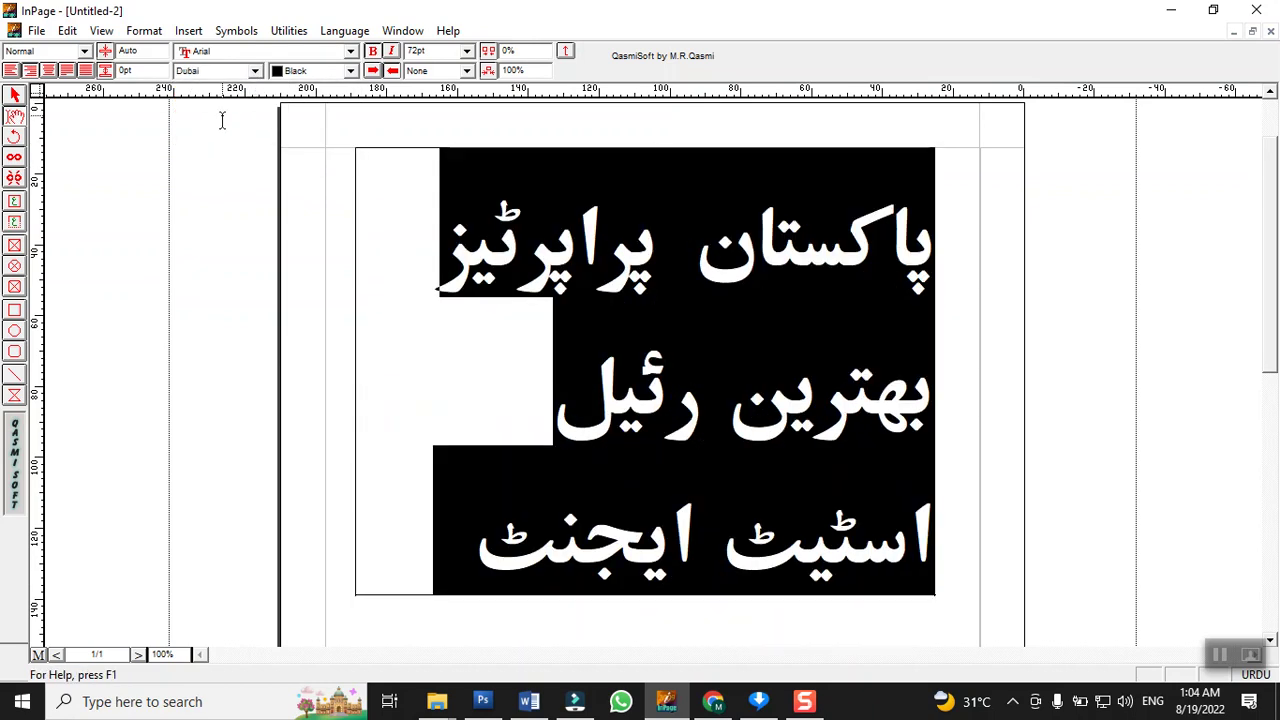
{"action": "left_click", "coordinate": [466, 51]}
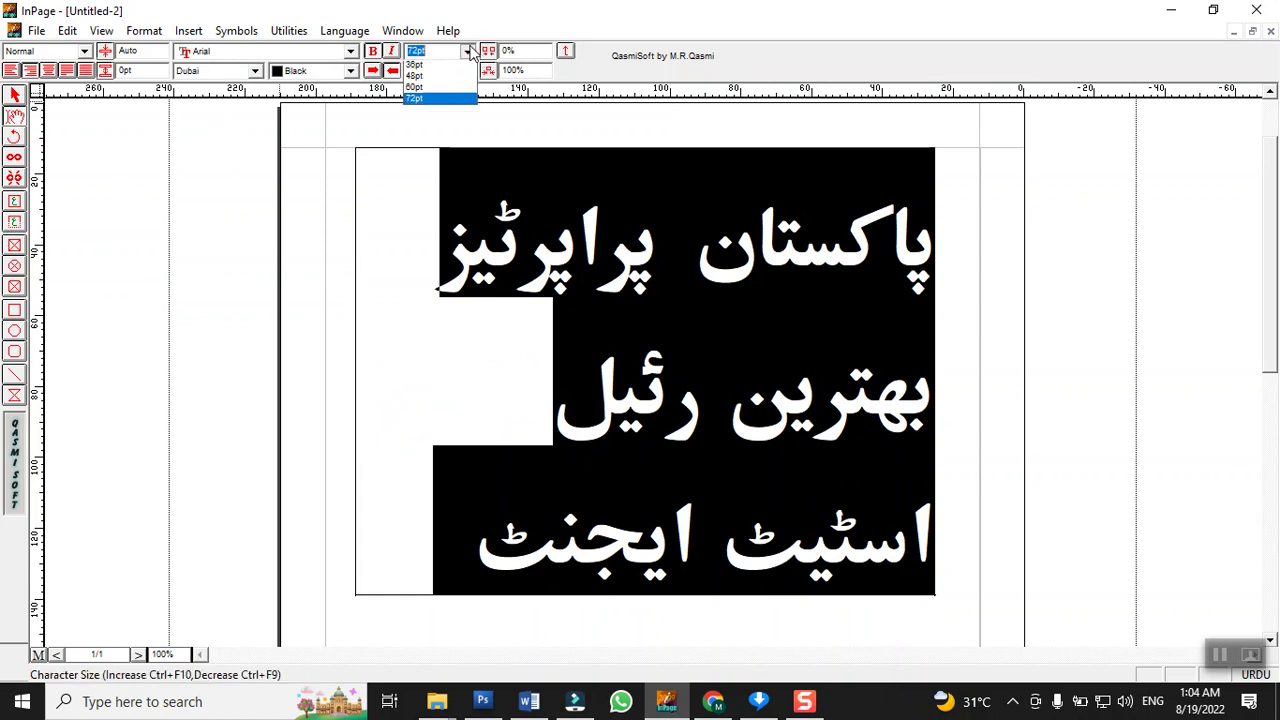
{"action": "left_click", "coordinate": [420, 123]}
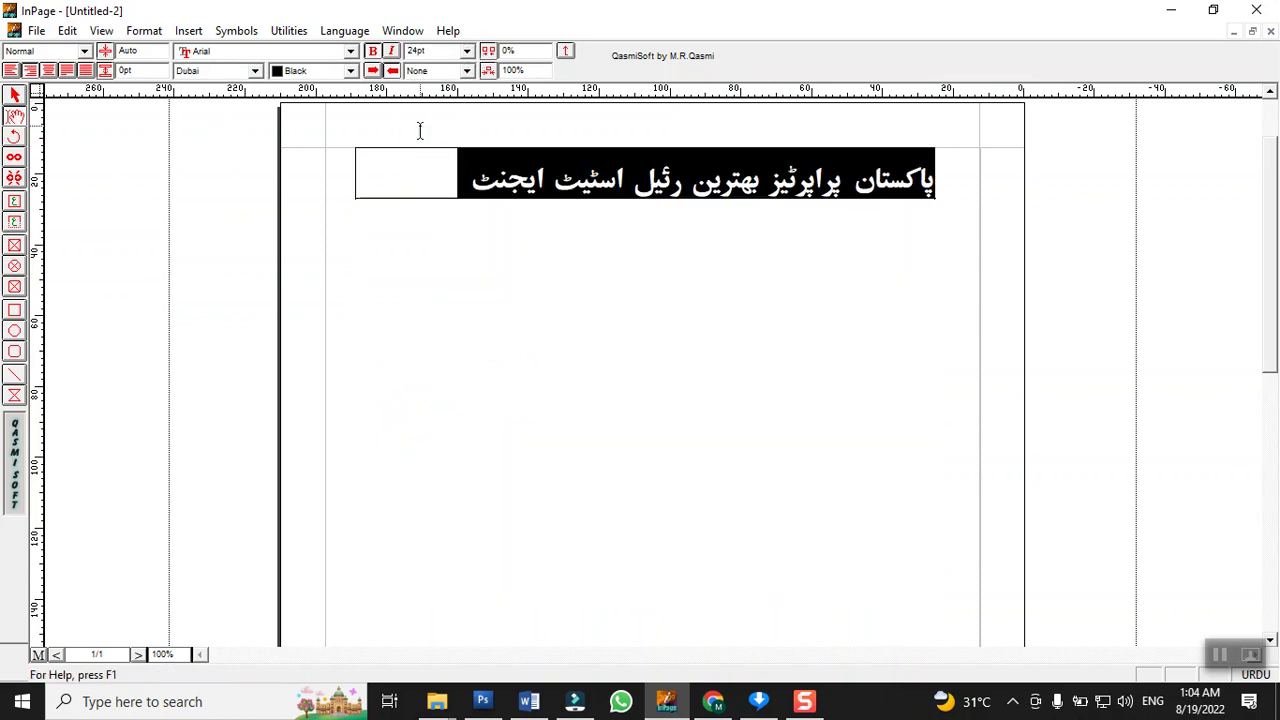
{"action": "left_click", "coordinate": [741, 175]}
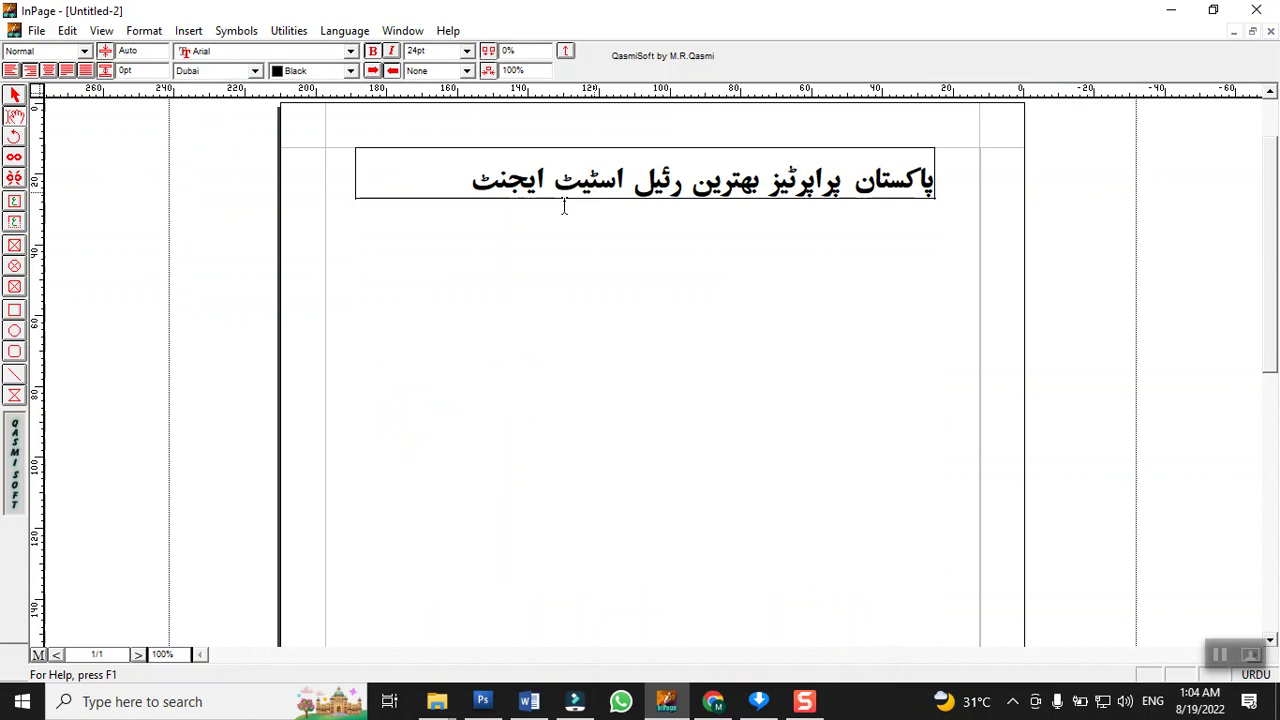
Narrow the text box to about 135 mm and move it down to about 39 mm from the page top.
{"action": "left_click", "coordinate": [15, 97]}
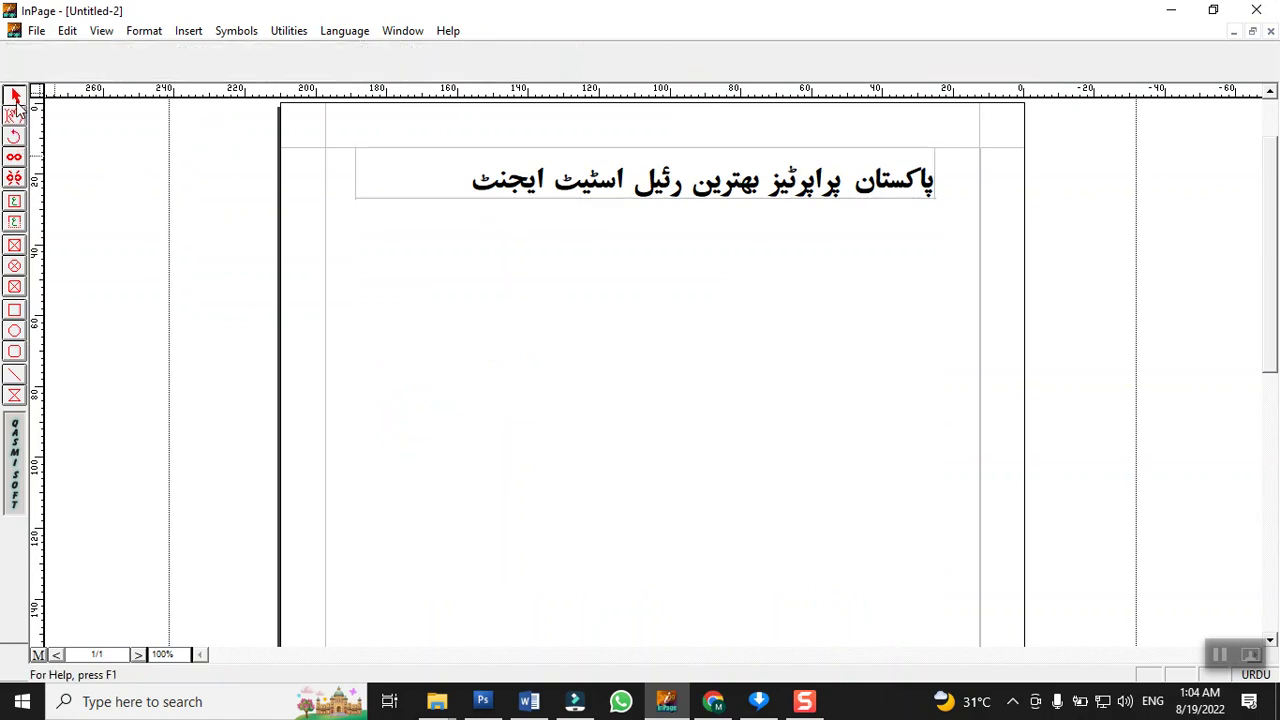
{"action": "left_click", "coordinate": [365, 190]}
{"action": "left_click_drag", "start_coordinate": [355, 175], "coordinate": [460, 290]}
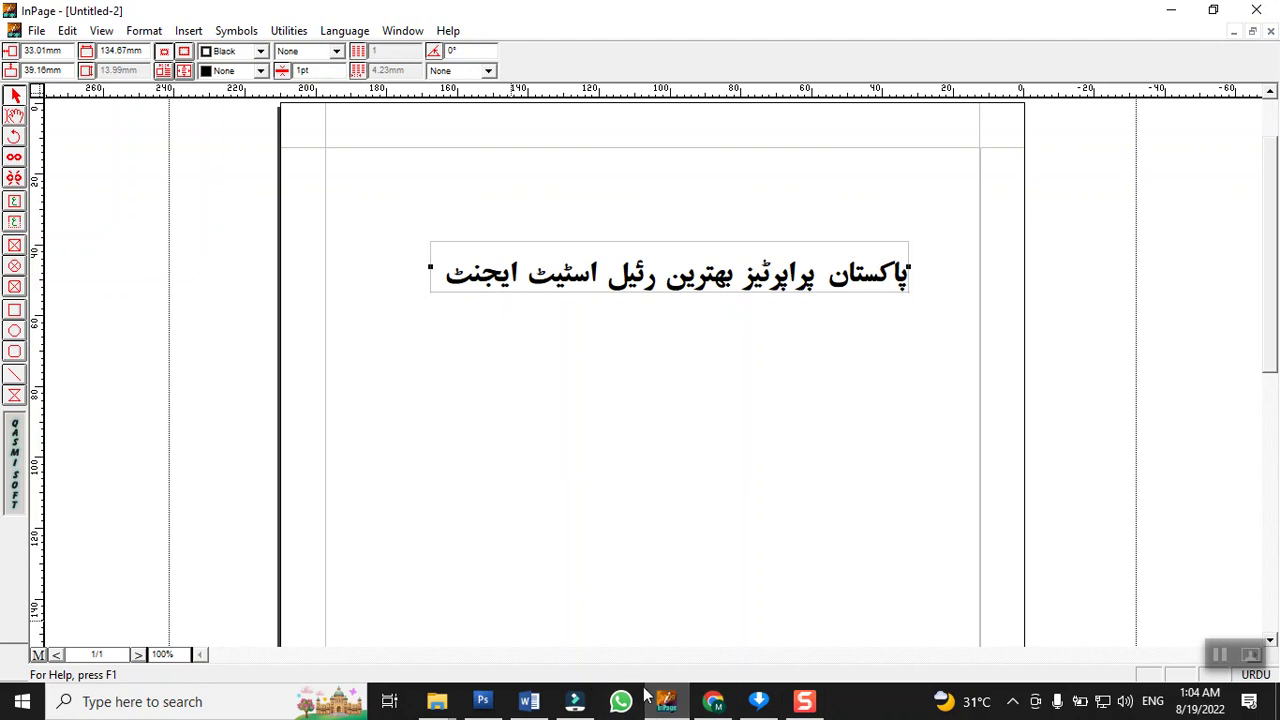
Switch to Word, replace the existing picture with the copied text as a Picture (Enhanced Metafile), and enlarge it to nearly the page's right edge.
{"action": "left_click", "coordinate": [530, 702]}
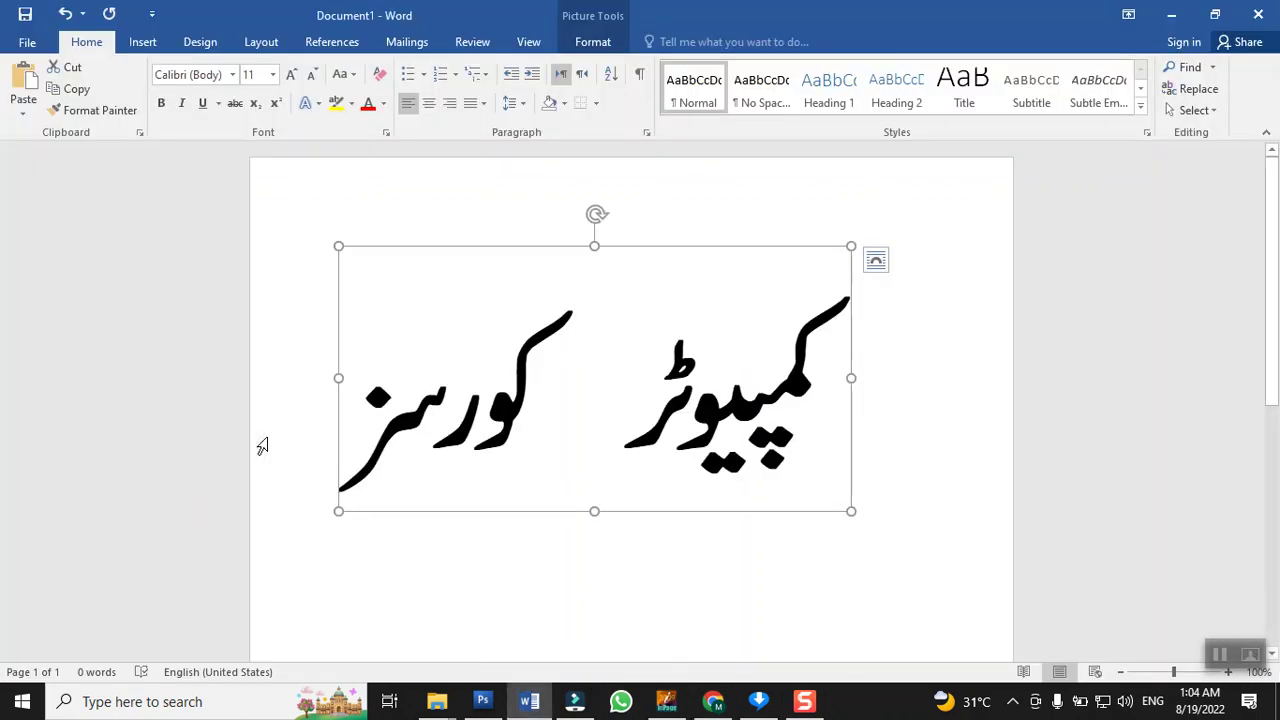
{"action": "key", "text": "Delete"}
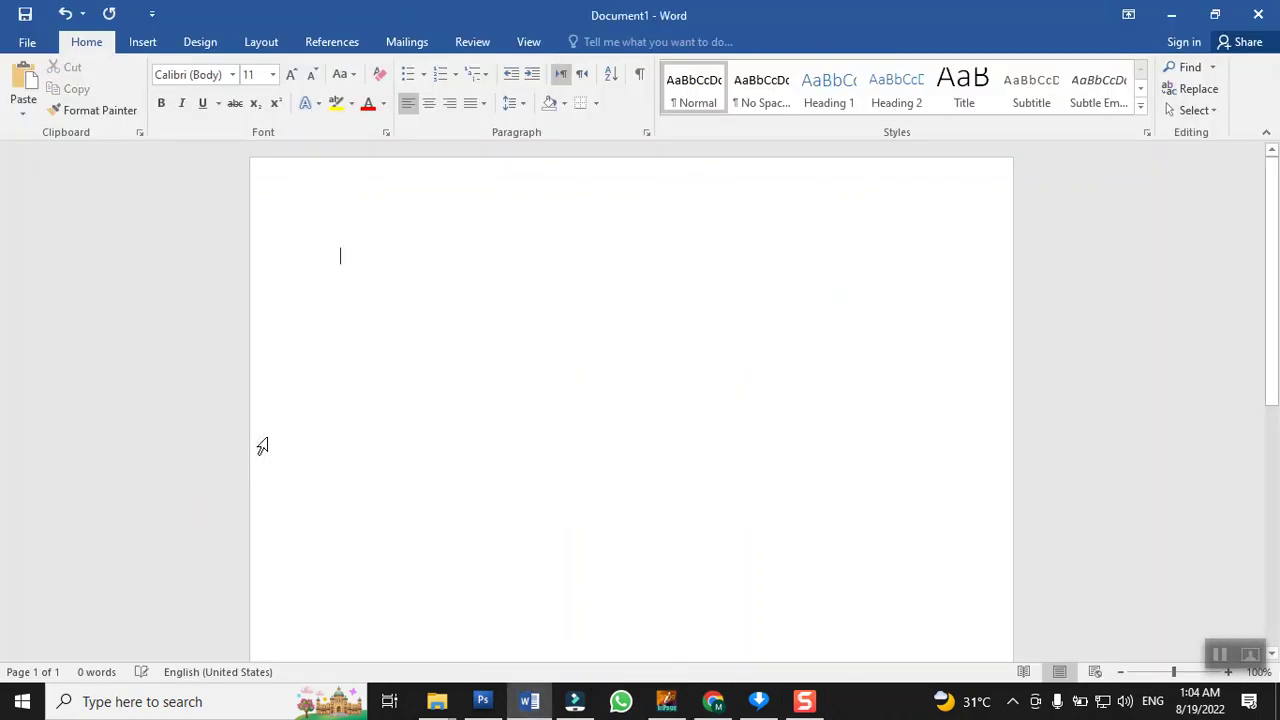
{"action": "left_click", "coordinate": [23, 113]}
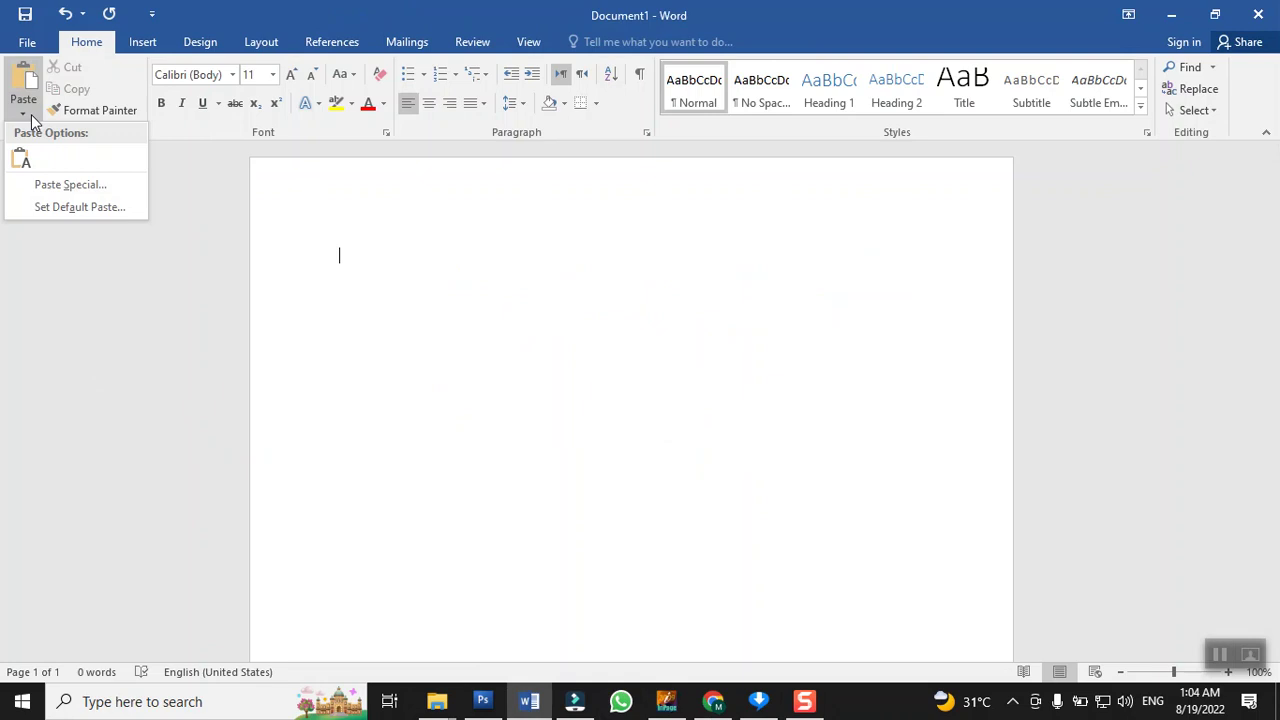
{"action": "left_click", "coordinate": [54, 182]}
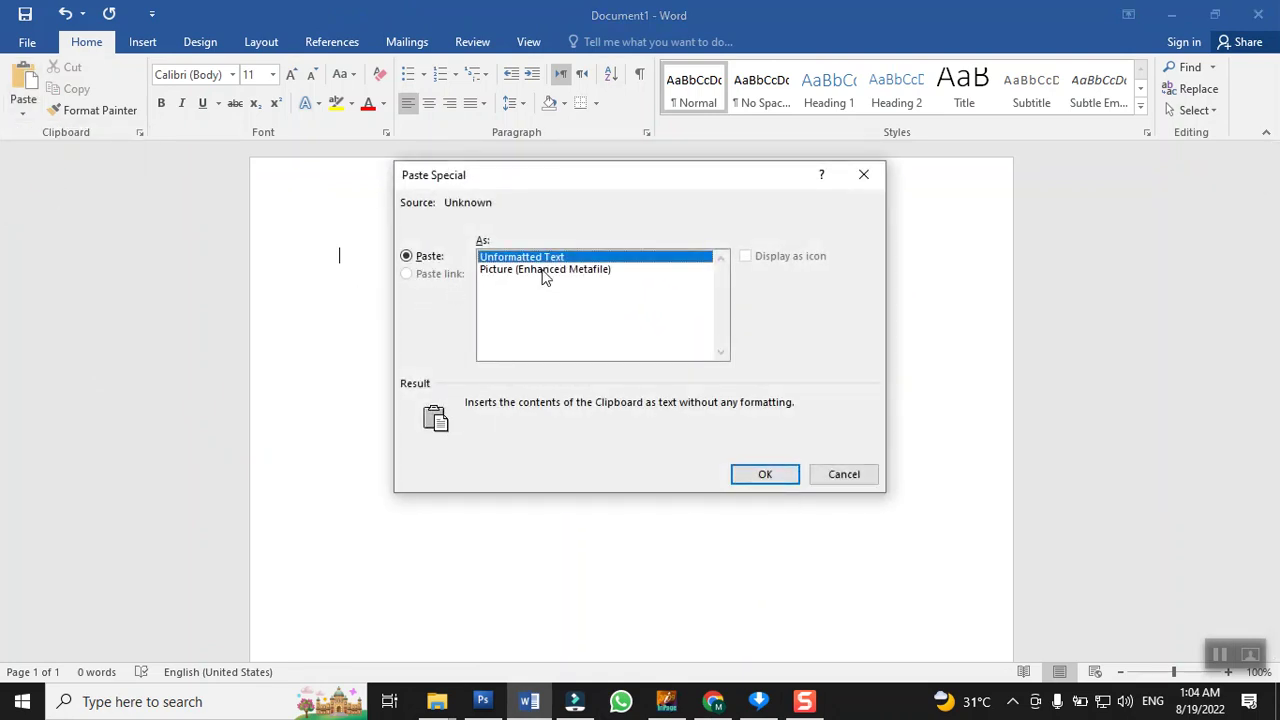
{"action": "left_click", "coordinate": [545, 270]}
{"action": "left_click", "coordinate": [765, 474]}
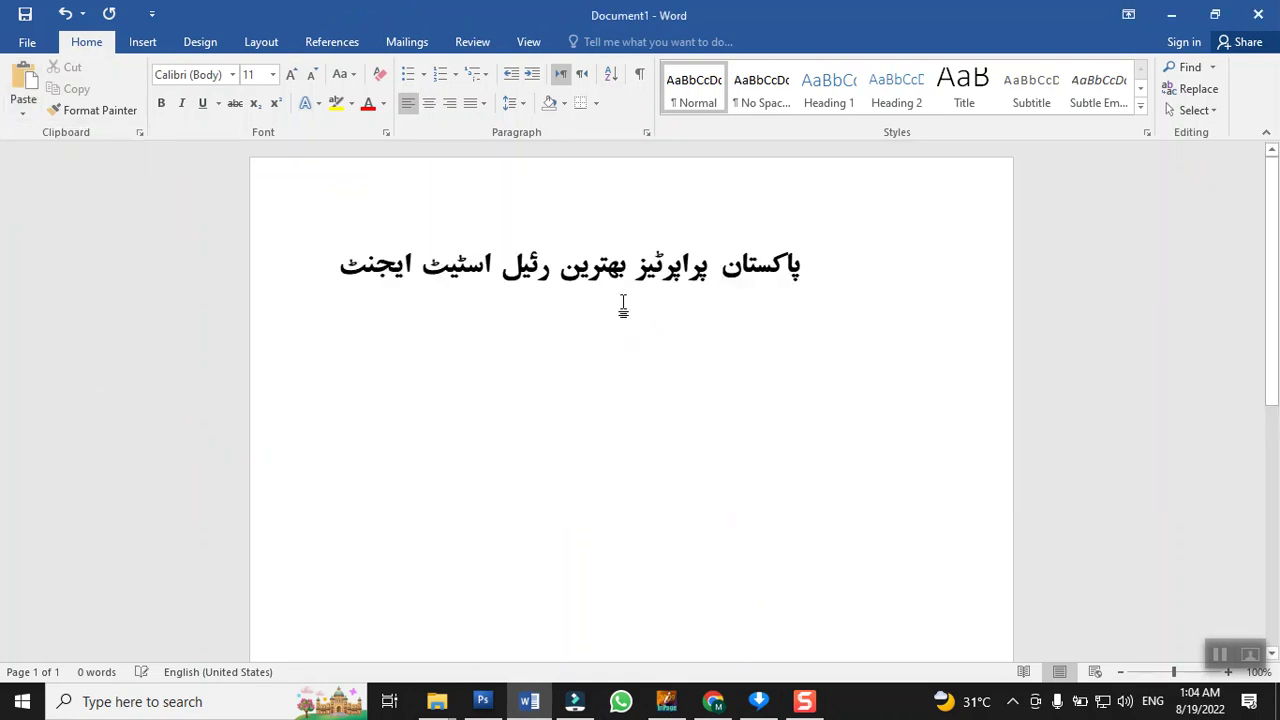
{"action": "left_click", "coordinate": [627, 265]}
{"action": "left_click_drag", "start_coordinate": [800, 277], "coordinate": [780, 298]}
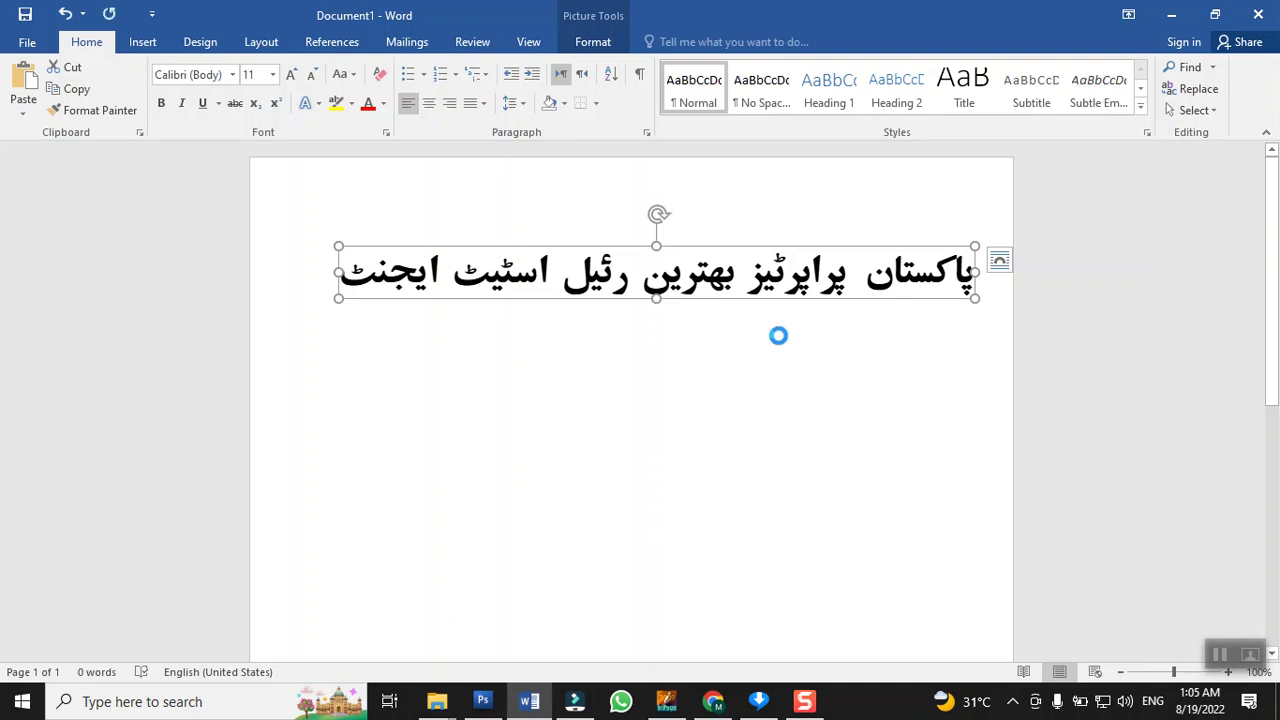
Switch to Photoshop and create a new grayscale document with the U.S. Paper preset, Letter size 8.5 × 11 inches at 300 pixels/inch.
{"action": "left_click", "coordinate": [483, 703]}
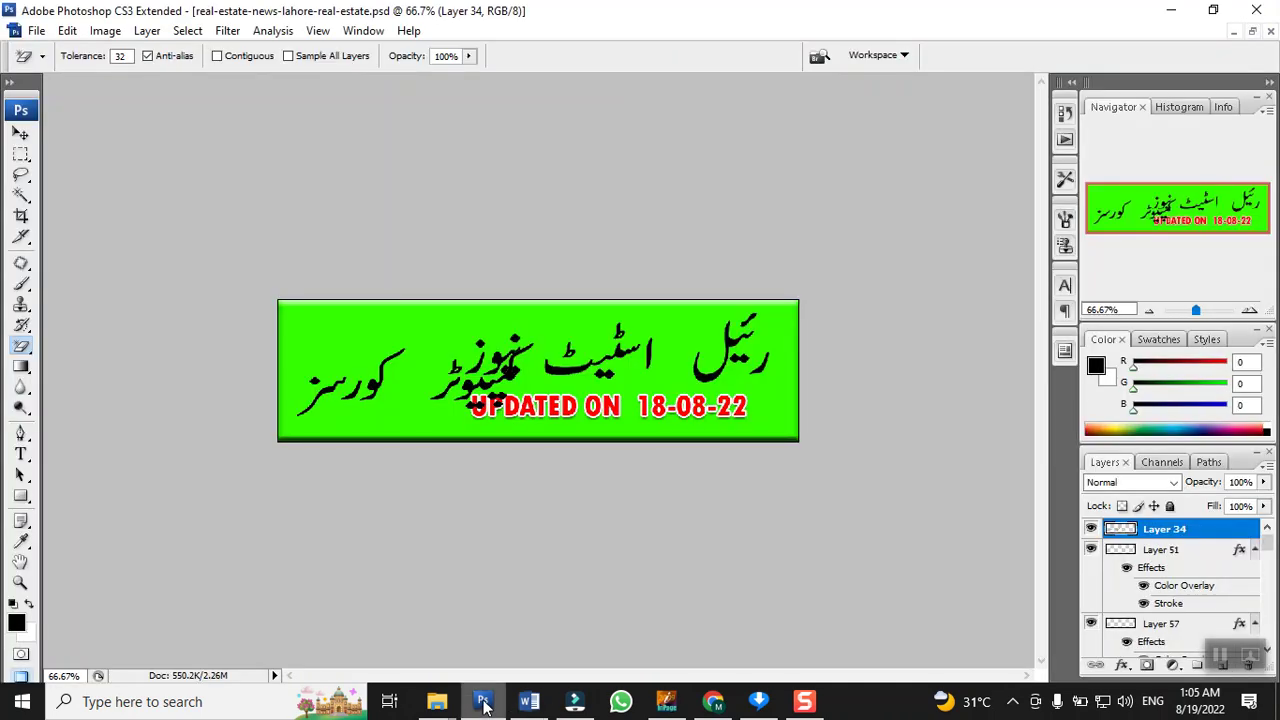
{"action": "left_click", "coordinate": [37, 31]}
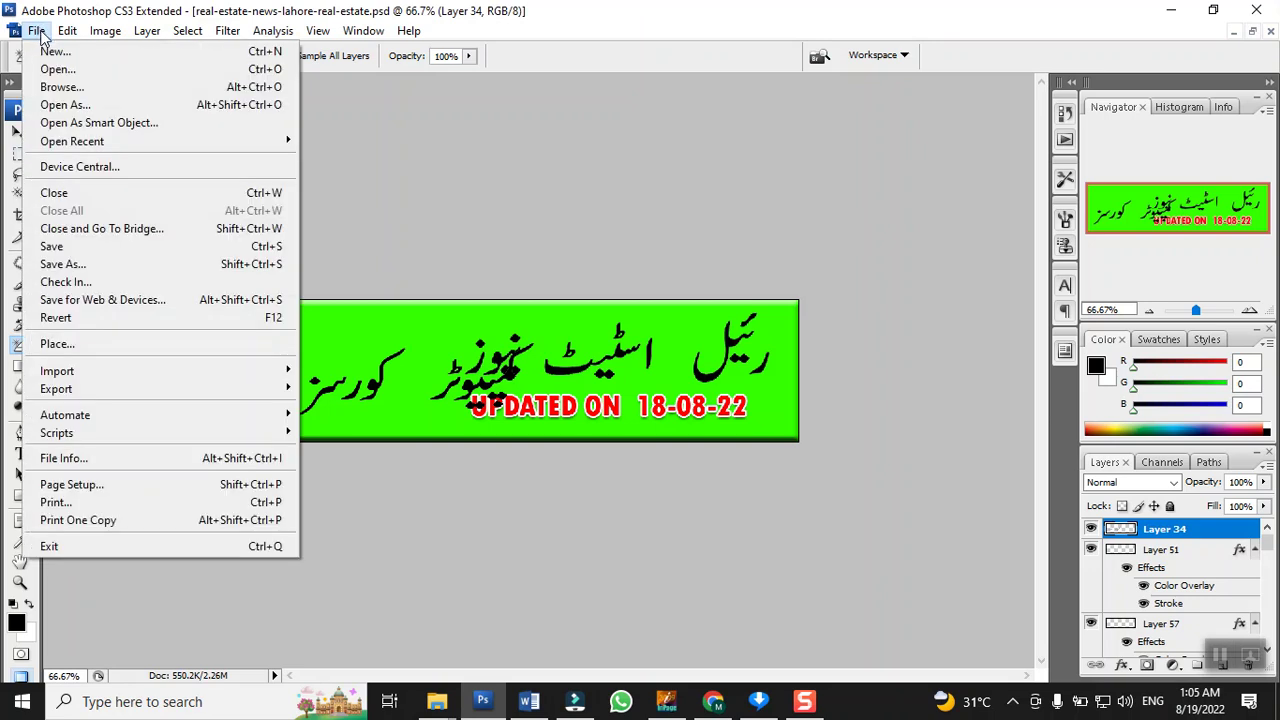
{"action": "left_click", "coordinate": [55, 51]}
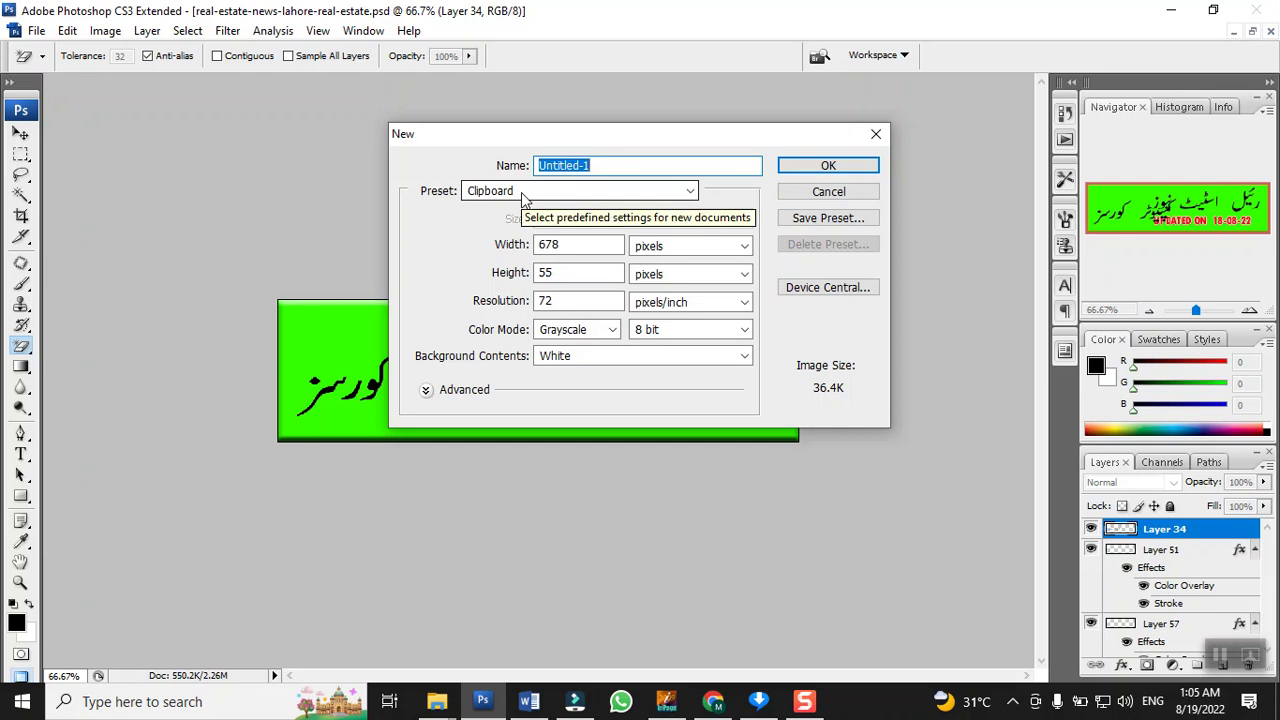
{"action": "left_click", "coordinate": [520, 195]}
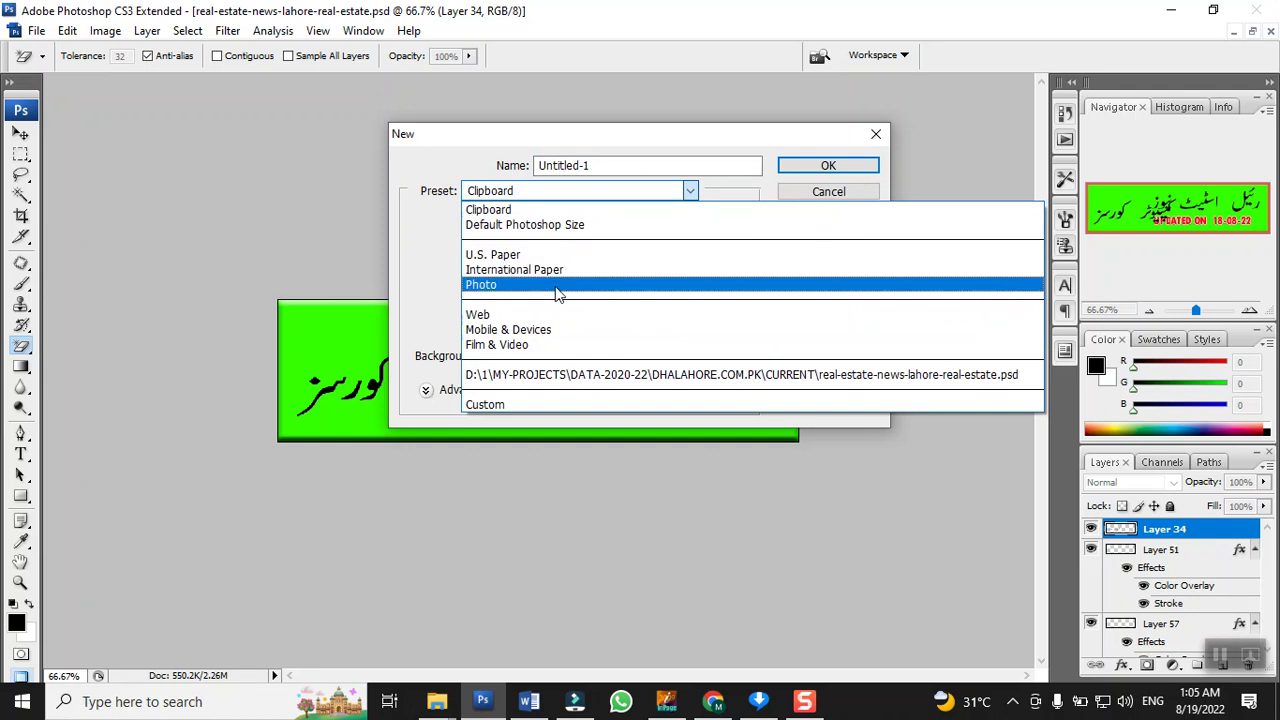
{"action": "left_click", "coordinate": [535, 254]}
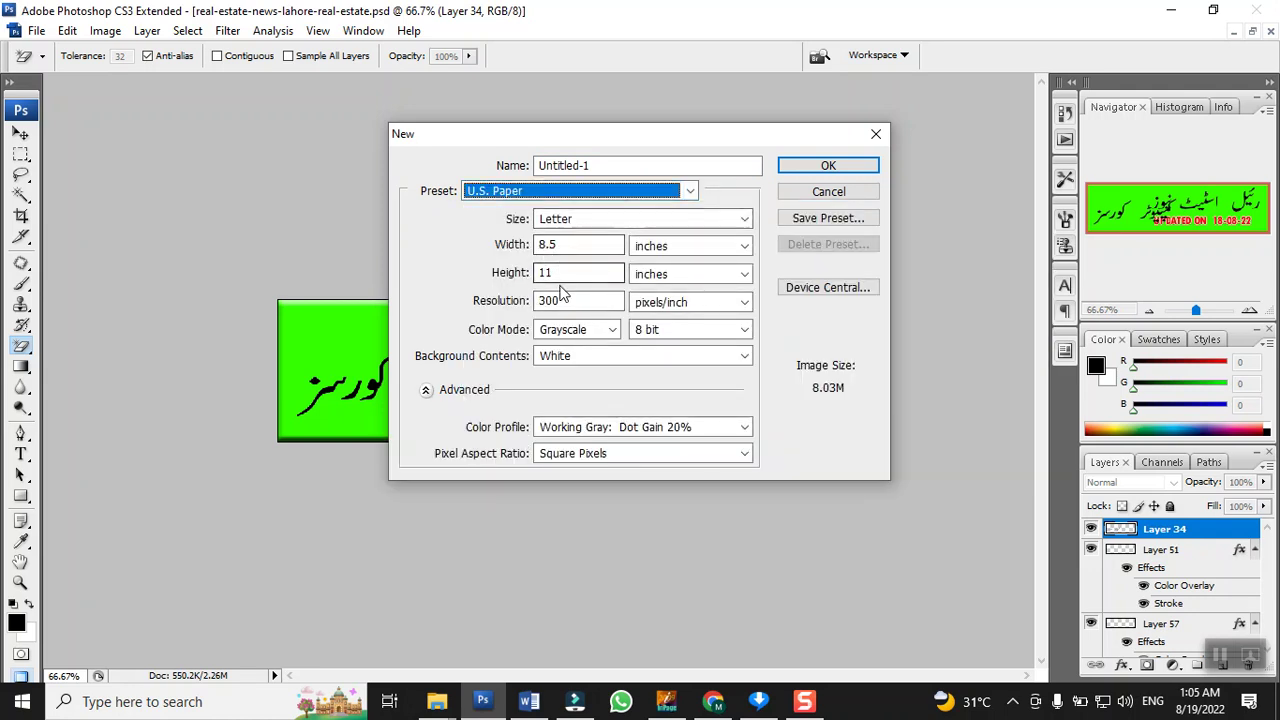
{"action": "left_click", "coordinate": [817, 165]}
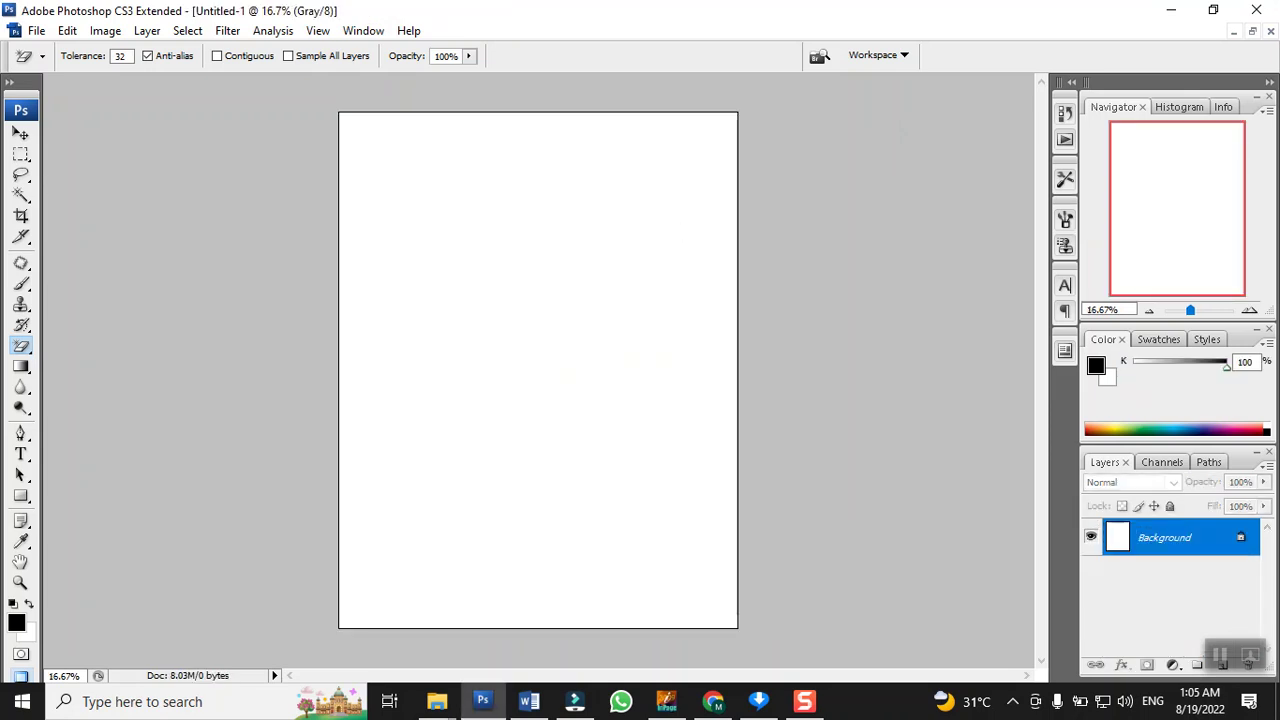
Paste the copied Urdu text into the new document as a layer and move it slightly upward.
{"action": "key", "text": "ctrl+v"}
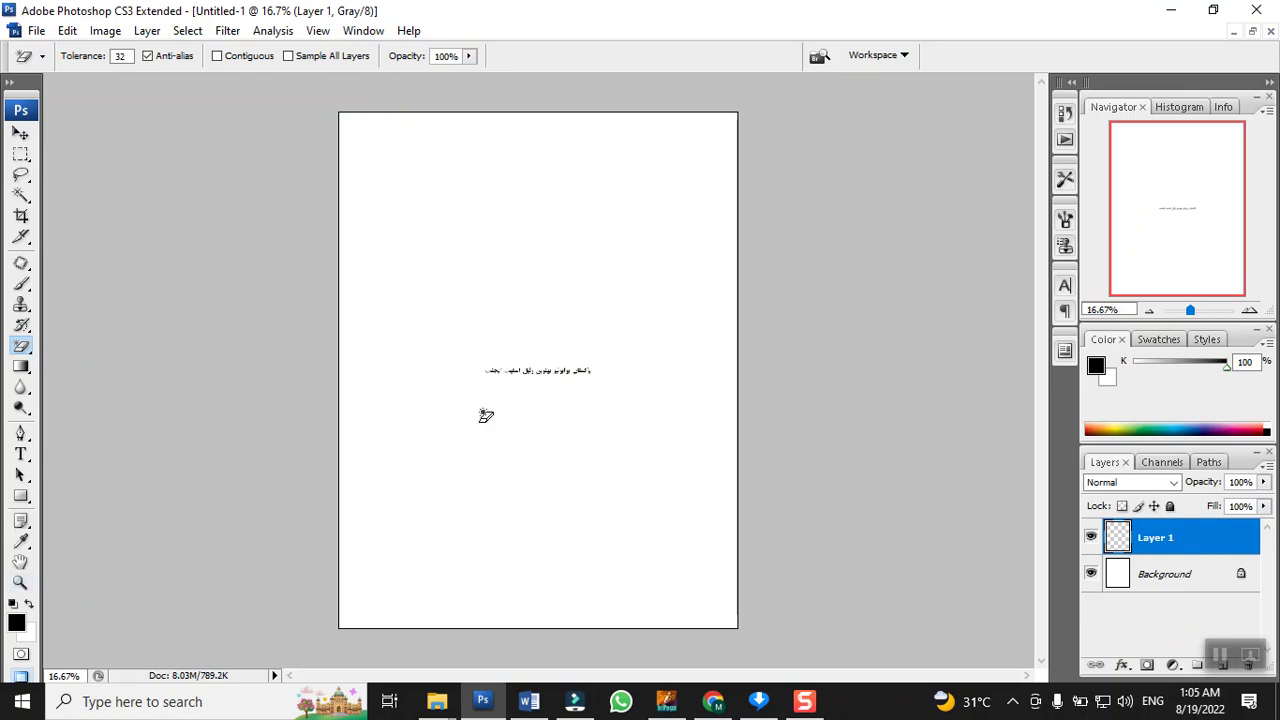
{"action": "left_click", "coordinate": [20, 583]}
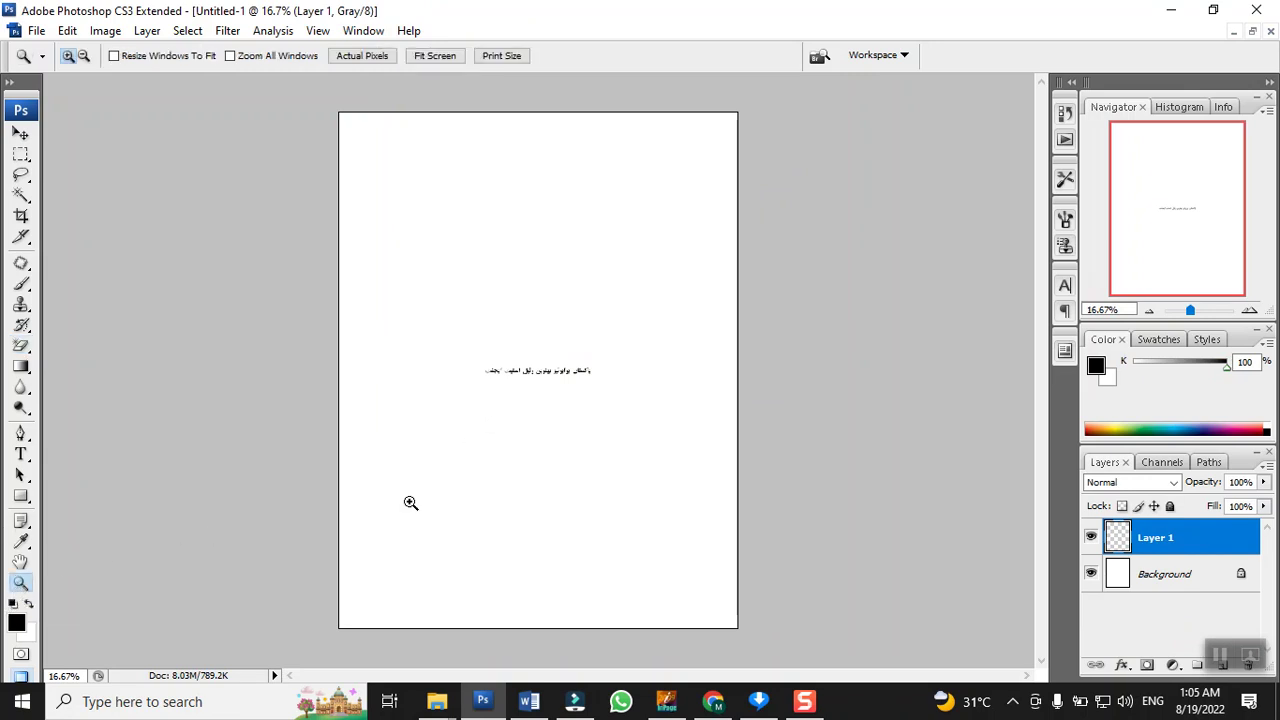
{"action": "left_click_drag", "start_coordinate": [450, 332], "coordinate": [624, 408]}
{"action": "left_click_drag", "start_coordinate": [200, 302], "coordinate": [858, 412]}
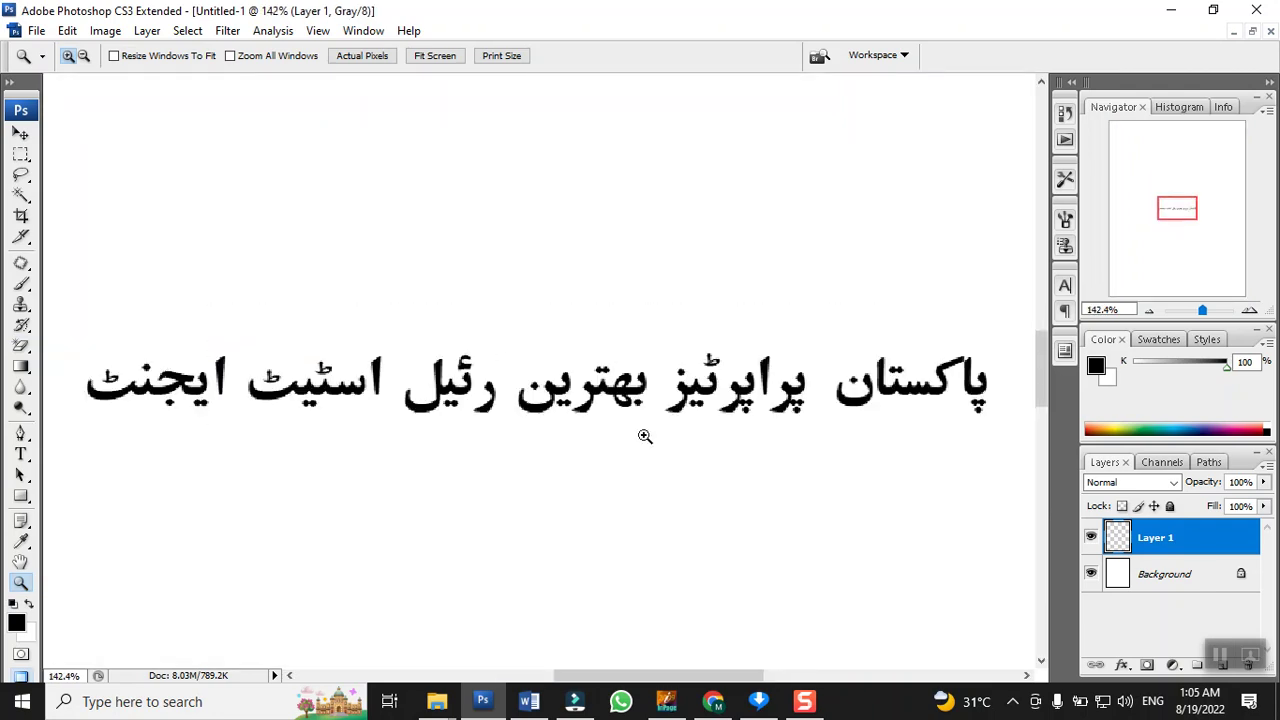
{"action": "left_click", "coordinate": [20, 133]}
{"action": "left_click_drag", "start_coordinate": [148, 397], "coordinate": [193, 280]}
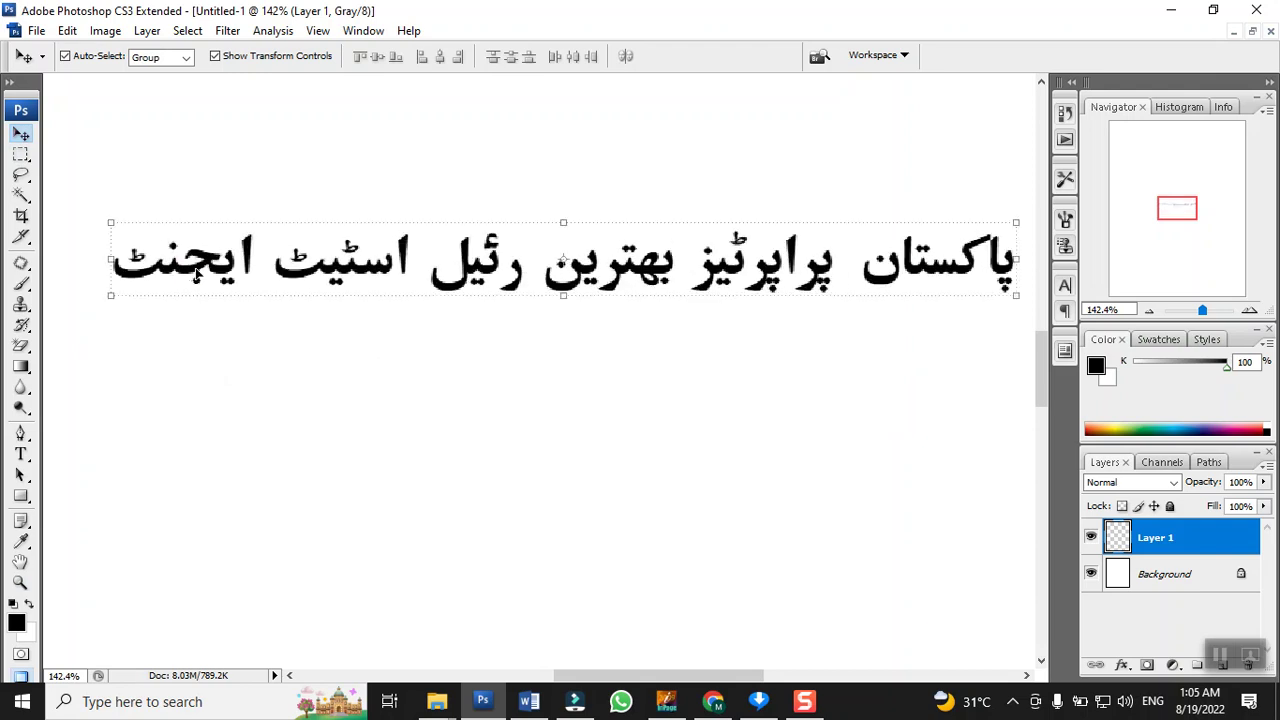